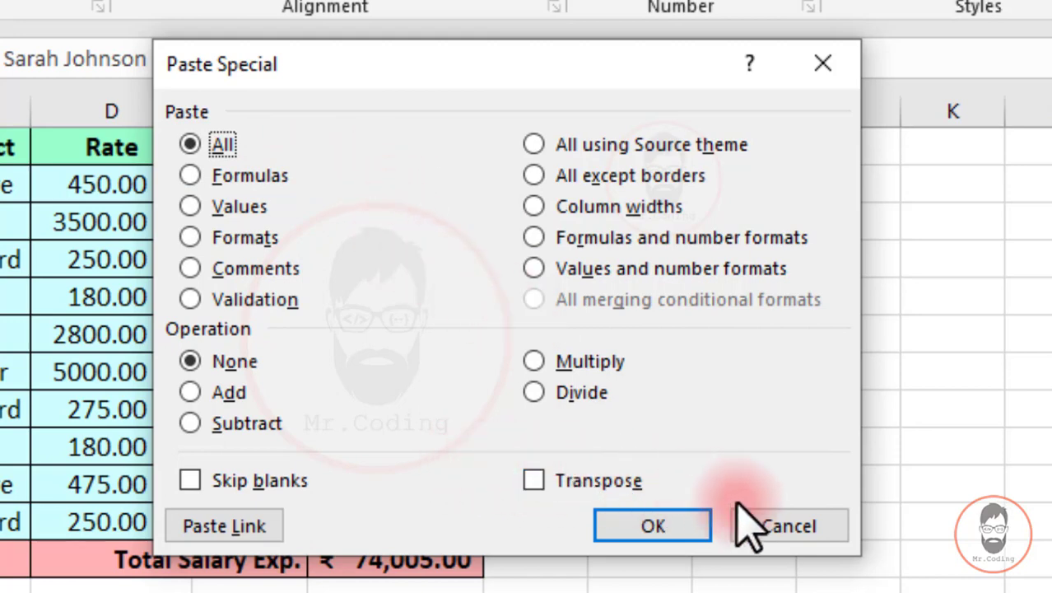
click(762, 531)
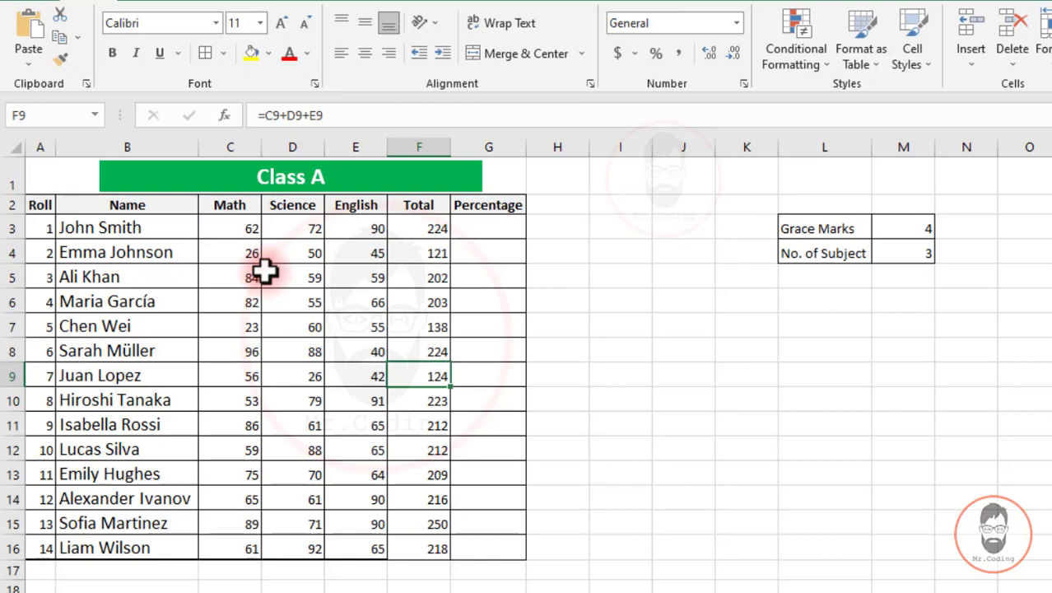
key(ctrl+alt+v)
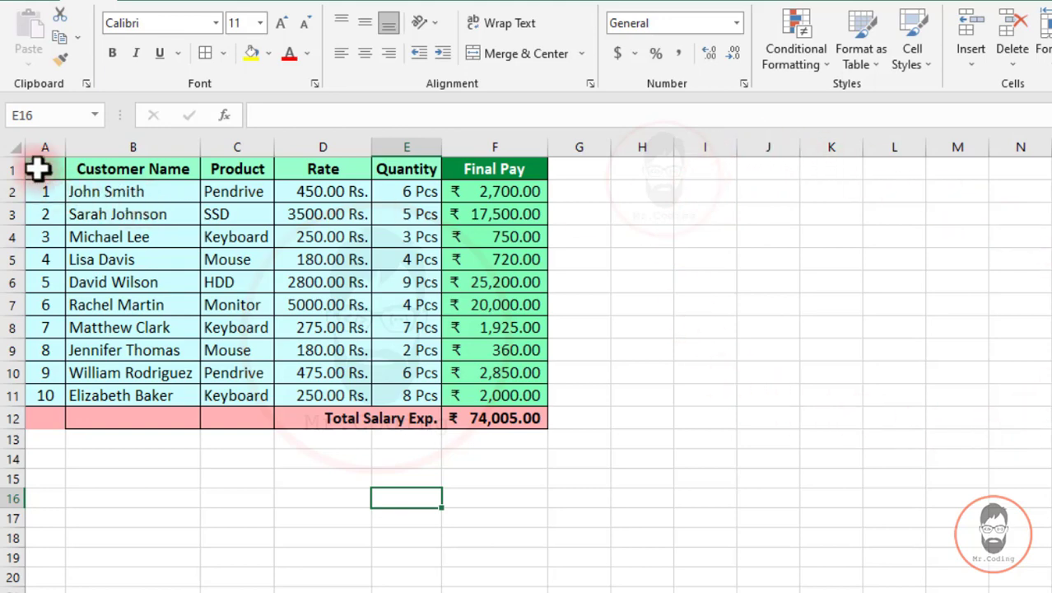
Copy the whole table A1:F12 and paste a normal copy of it starting at cell I1.
drag(38, 168, 527, 420)
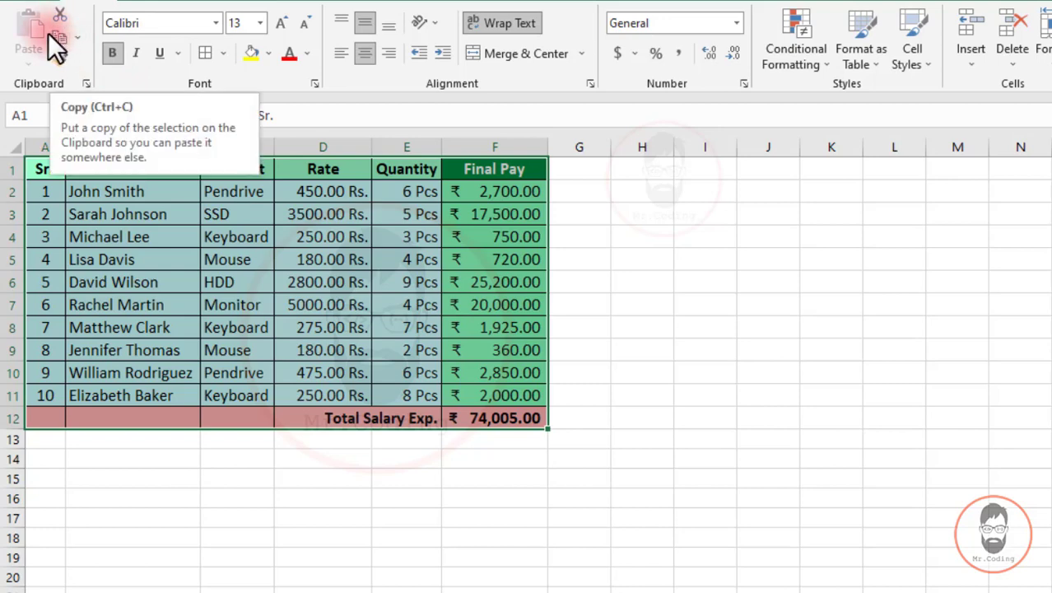
key(ctrl+c)
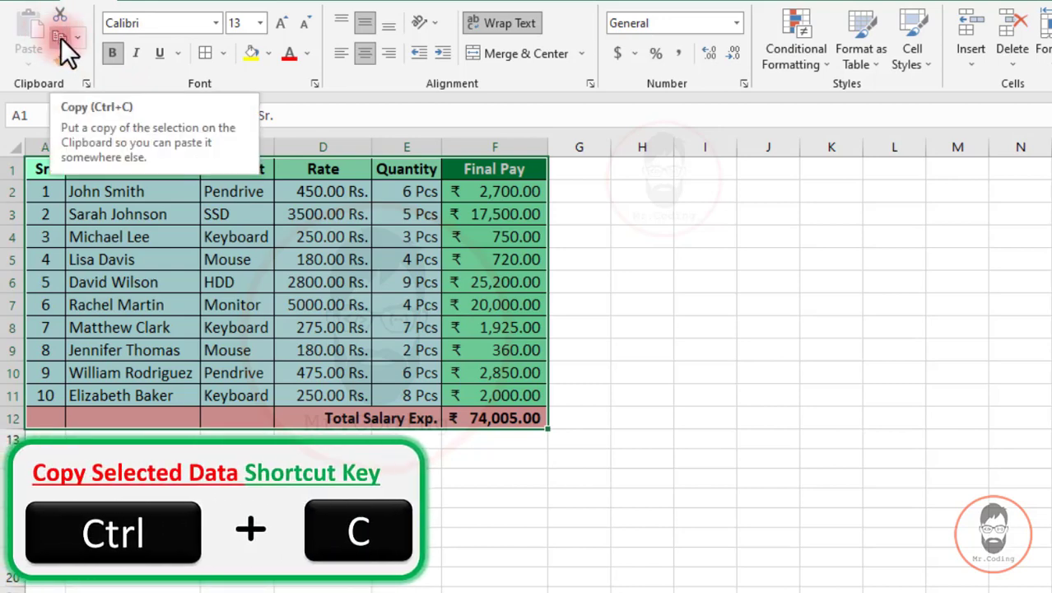
click(61, 36)
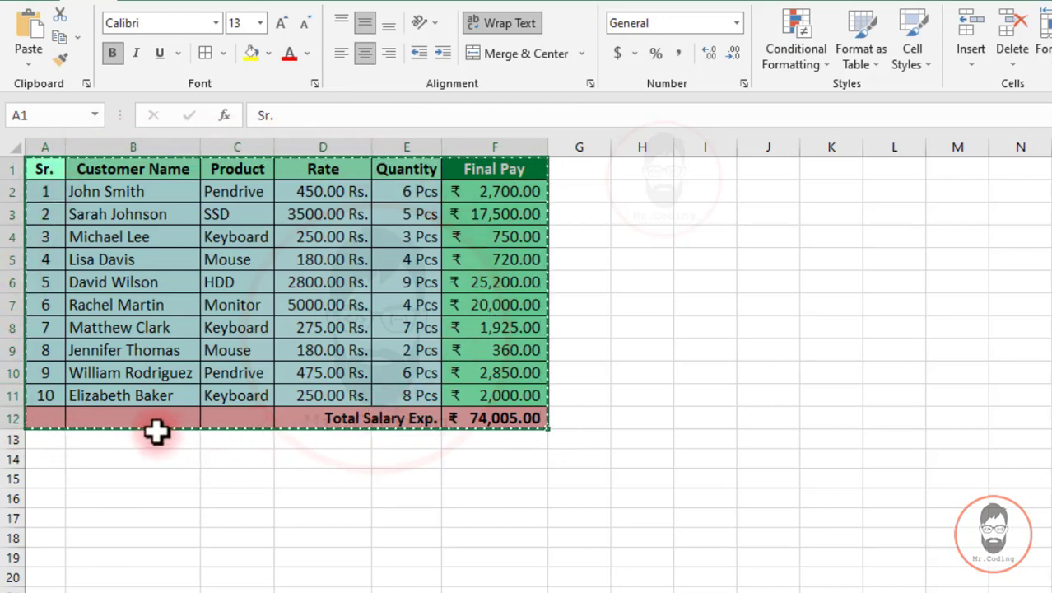
click(712, 167)
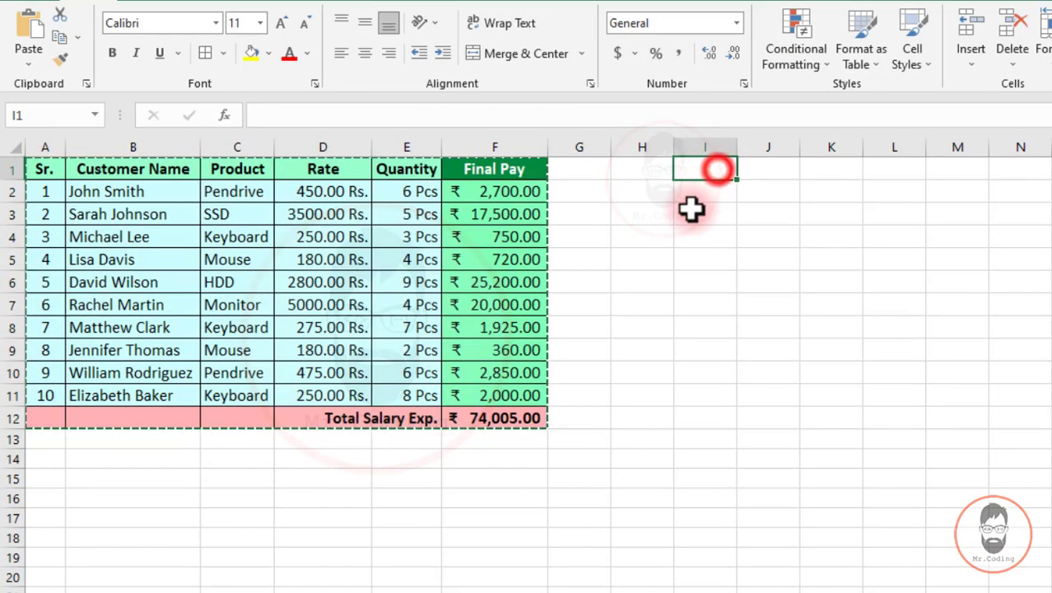
click(33, 33)
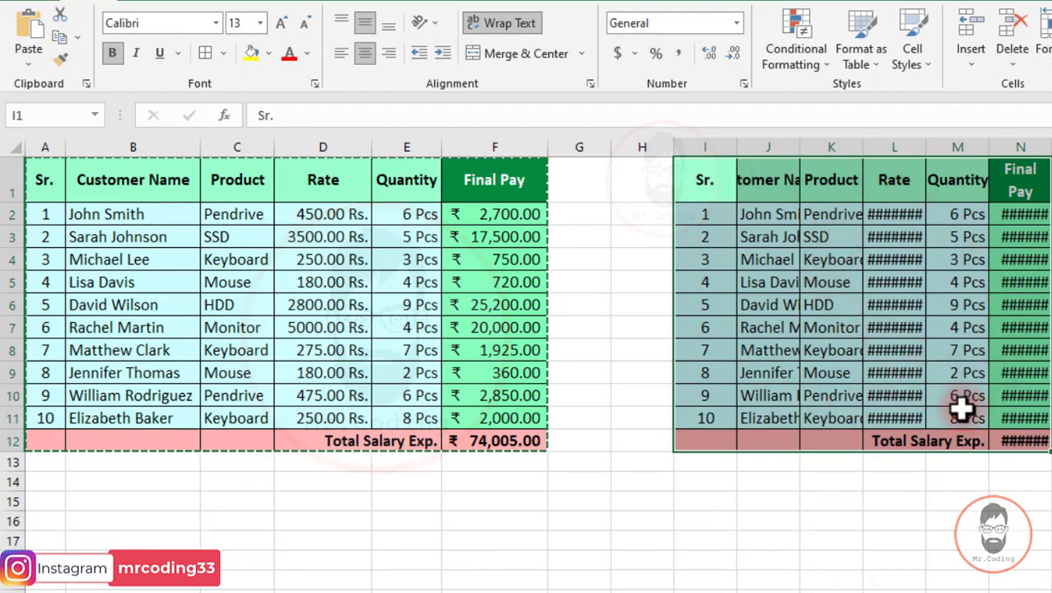
click(40, 69)
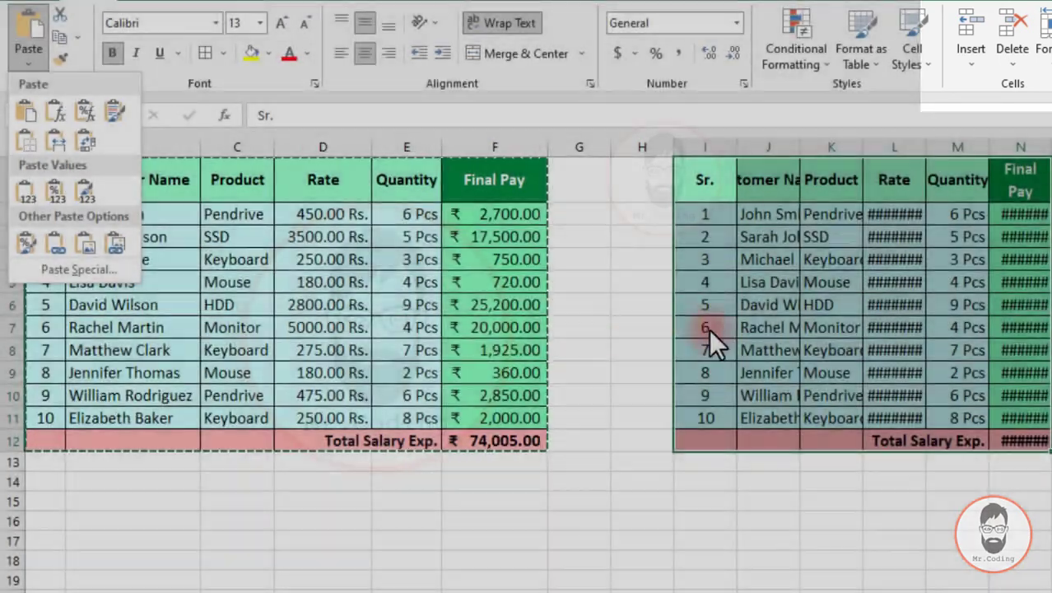
Delete columns I to N to remove the pasted copy of the table.
click(706, 169)
drag(706, 147, 1051, 149)
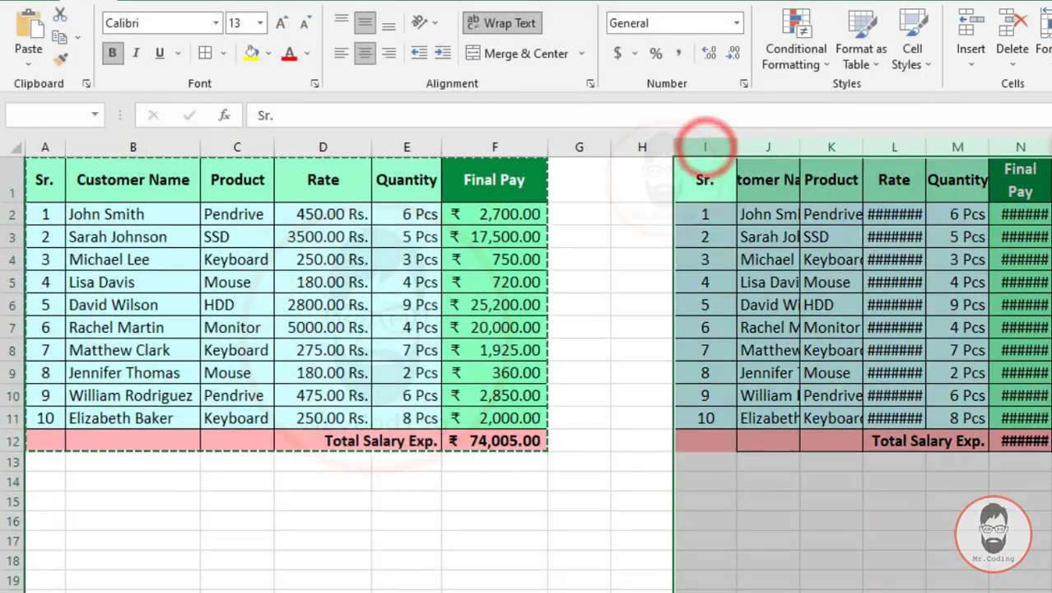
key(ctrl+minus)
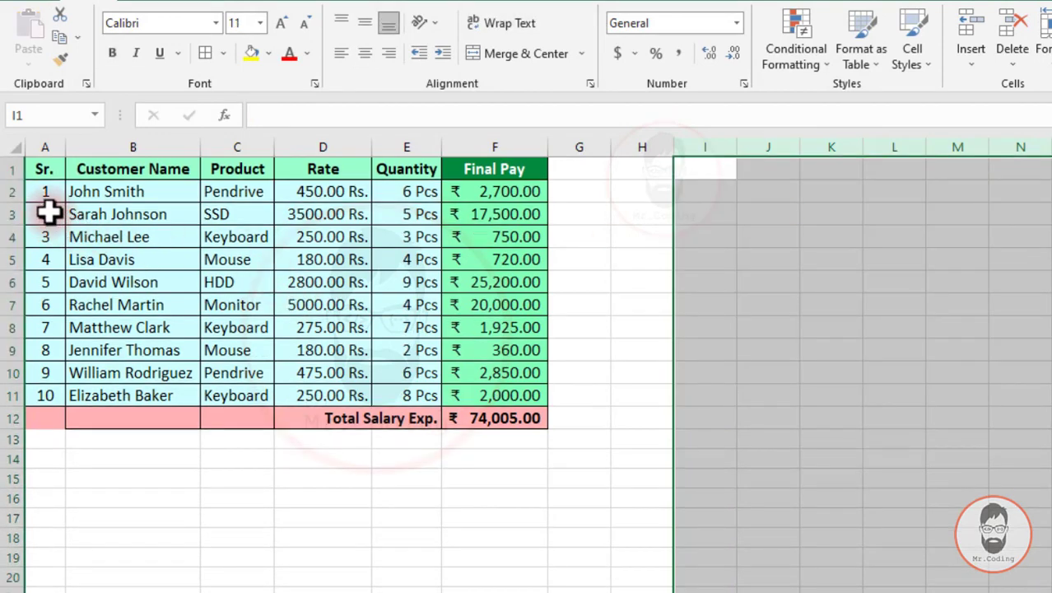
Copy the table A1:F12, target cell I1 and look at the Paste Special dialog without pasting.
drag(37, 167, 519, 411)
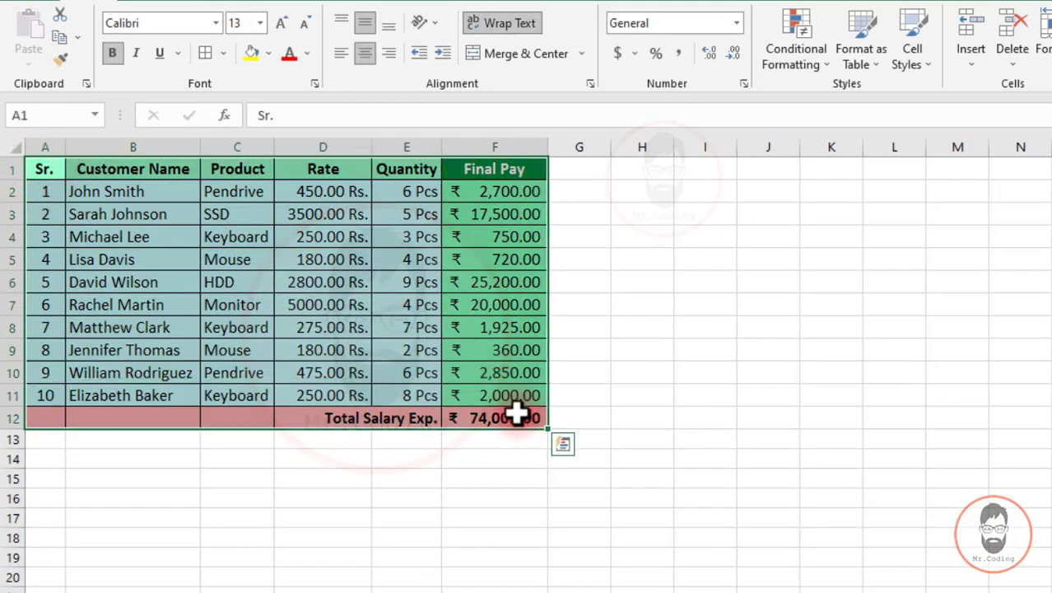
key(ctrl+c)
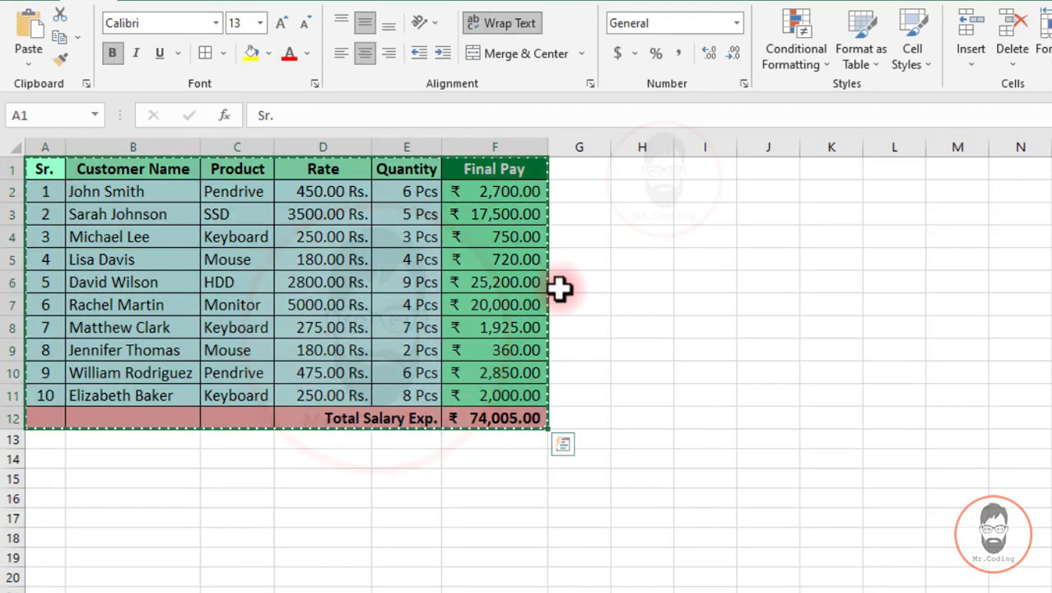
click(705, 168)
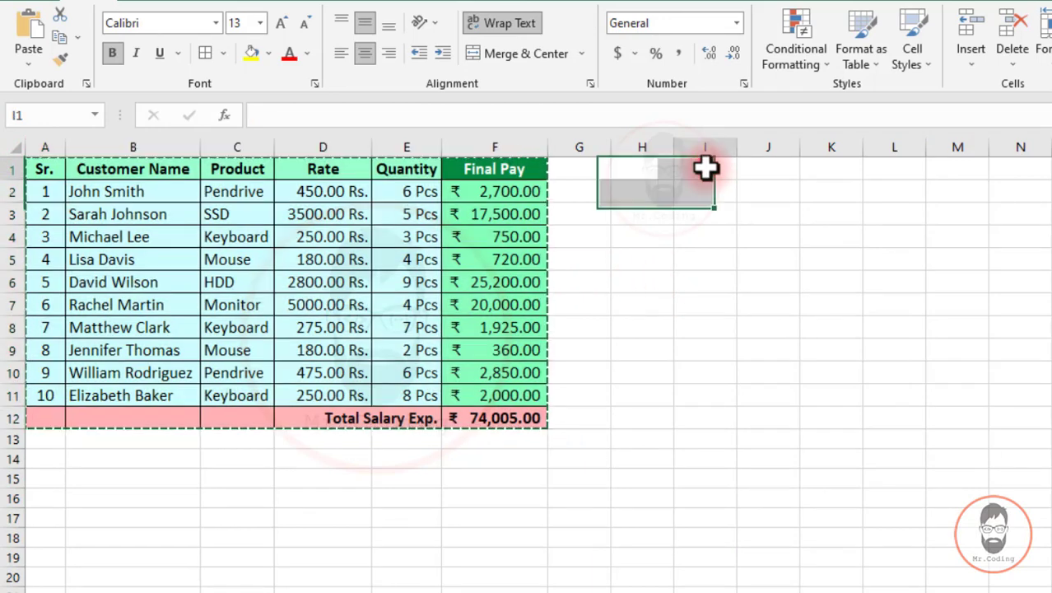
click(30, 66)
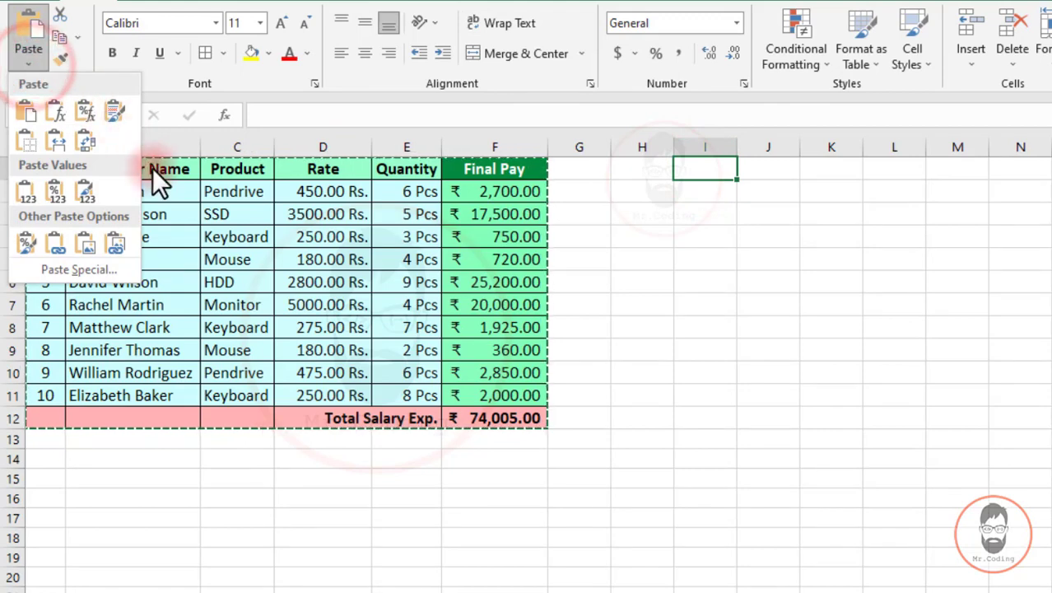
click(59, 271)
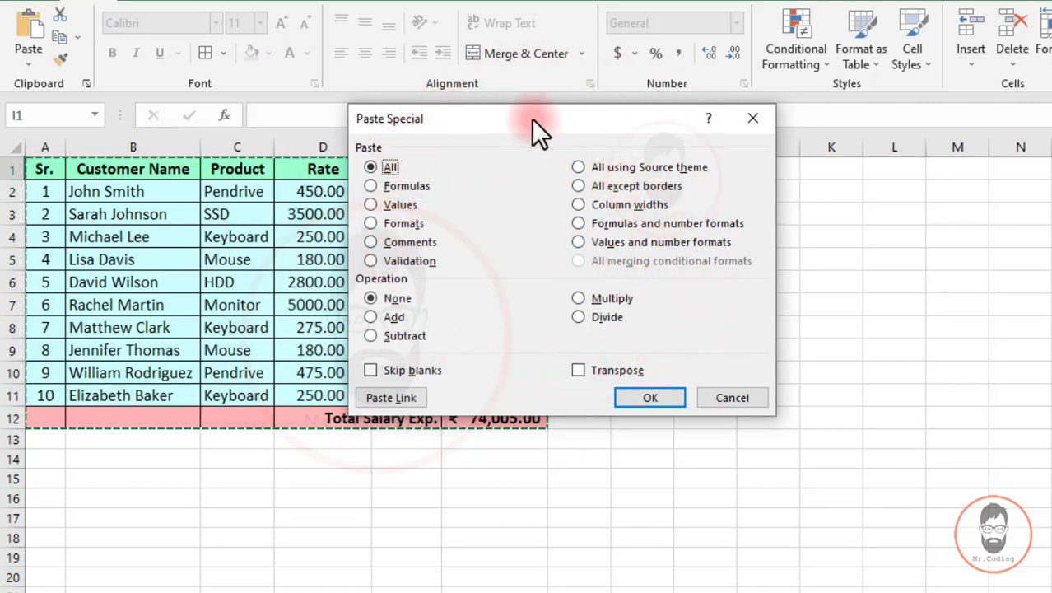
click(753, 120)
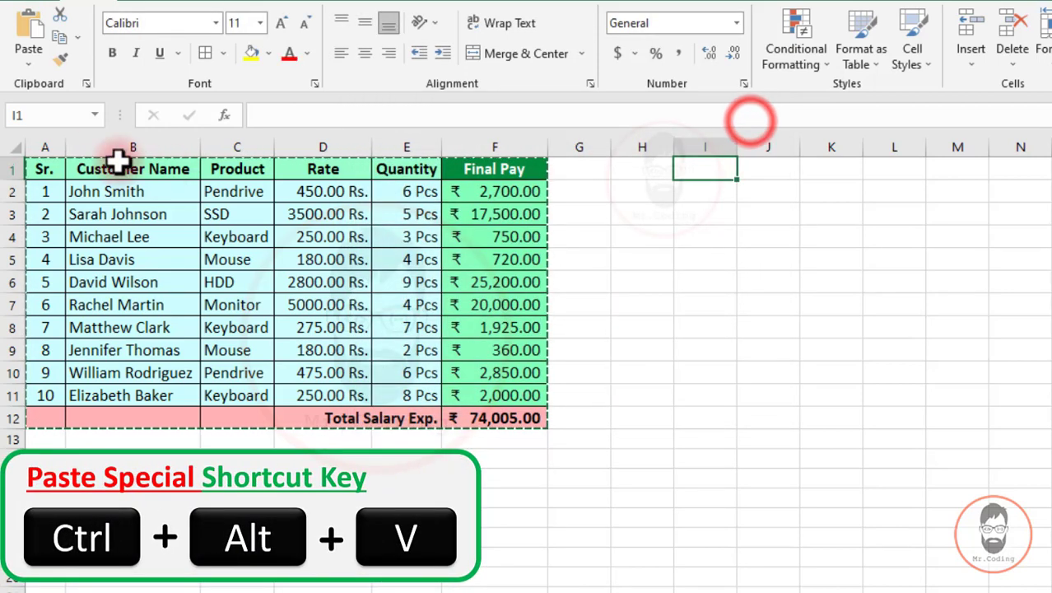
Examine the available paste options and the Paste Special choices alongside the copied table, leaving them unapplied.
click(25, 62)
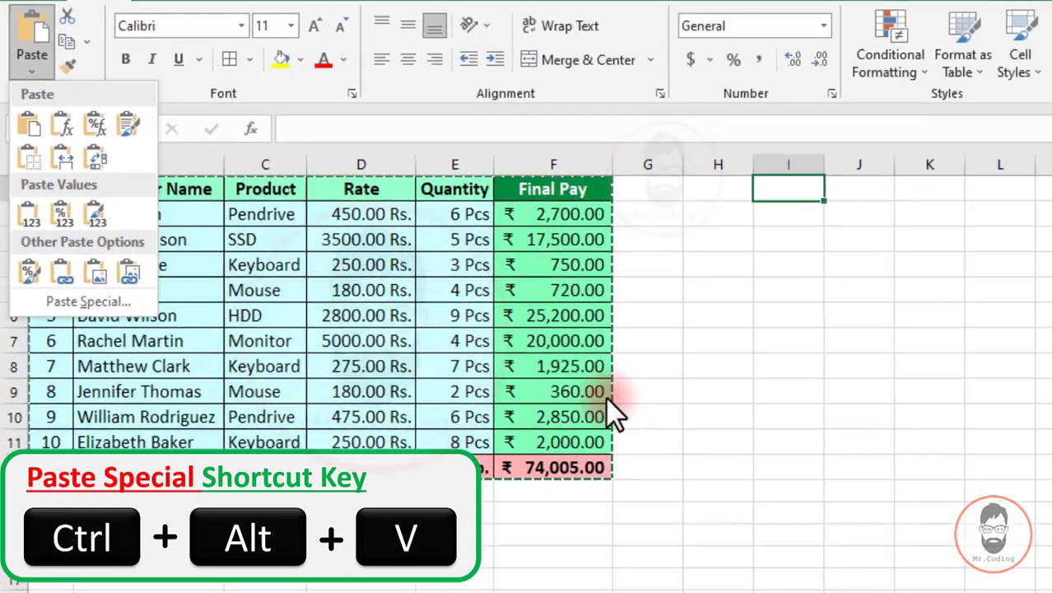
key(Escape)
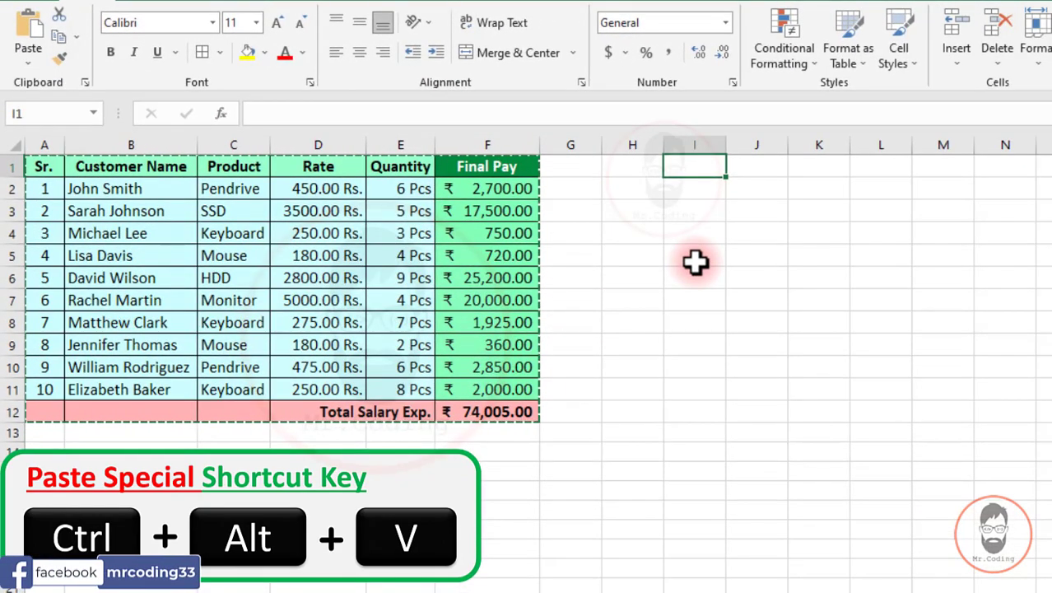
key(ctrl+alt+v)
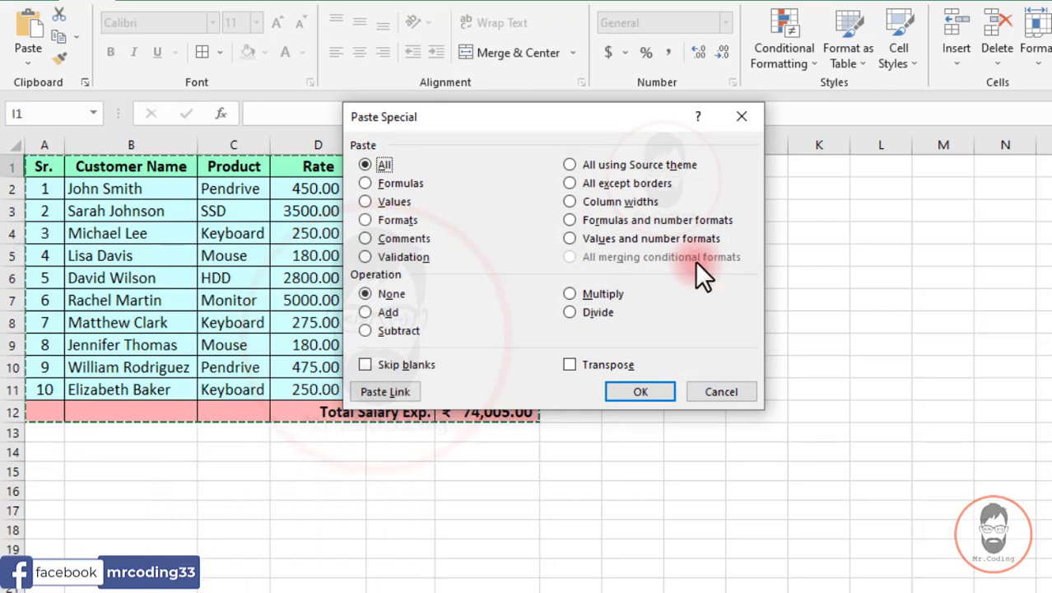
drag(589, 123, 662, 216)
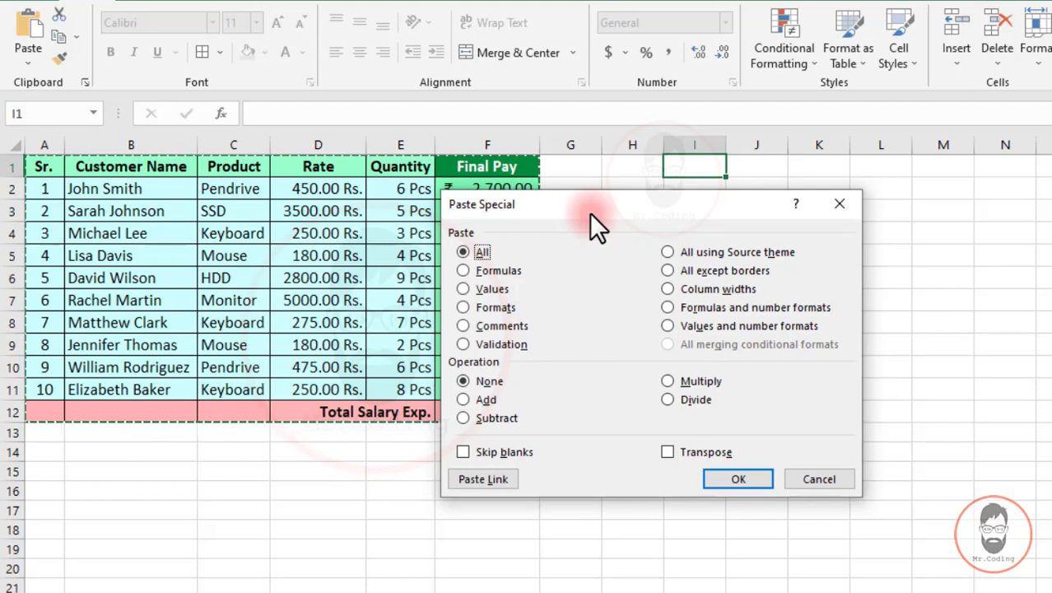
drag(590, 212, 619, 213)
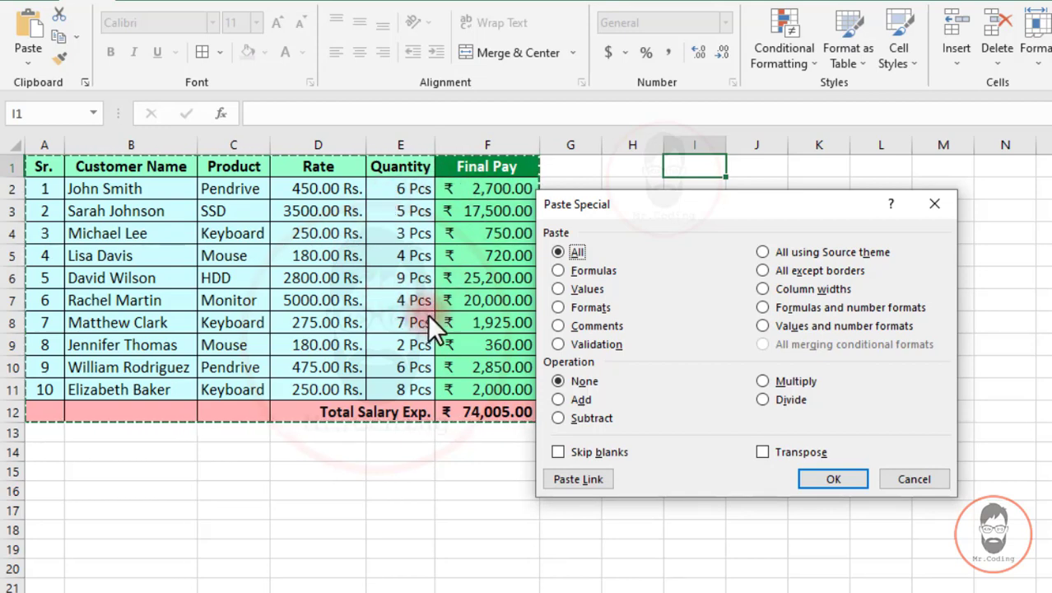
key(Escape)
Change the Final Pay header in cell F1 to Amount.
click(489, 167)
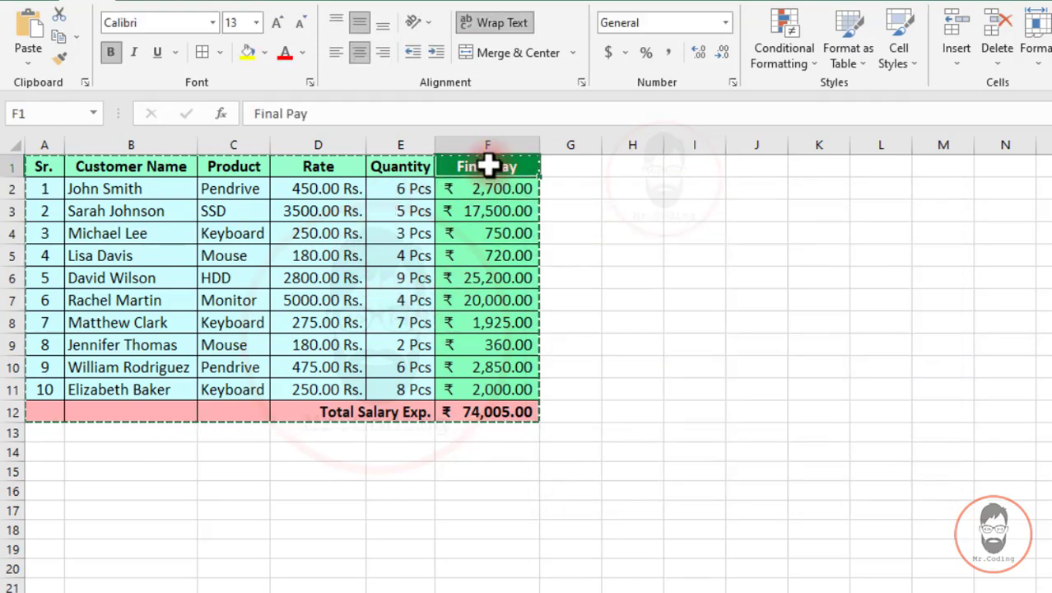
text(Anmout)
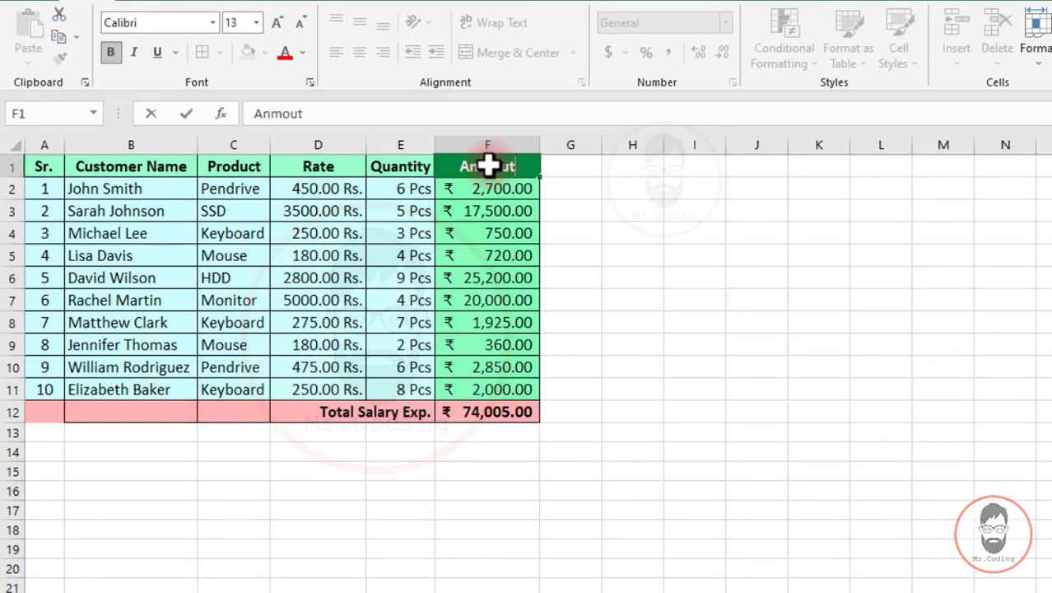
key(Return)
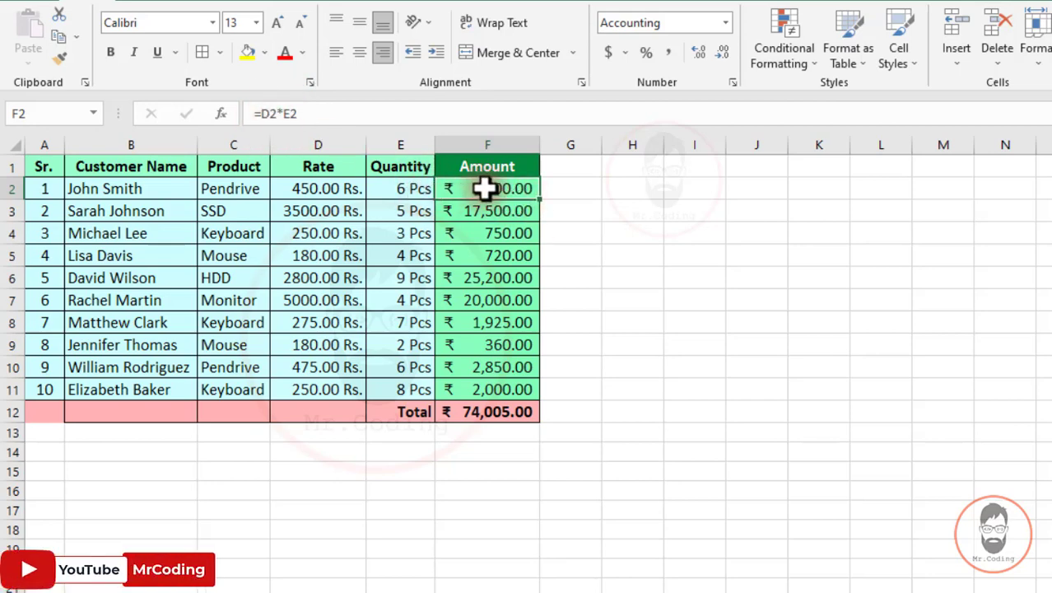
Copy the table A1:F12 and paste it at cell I1 using Paste Special with the All option.
drag(44, 166, 488, 412)
click(262, 298)
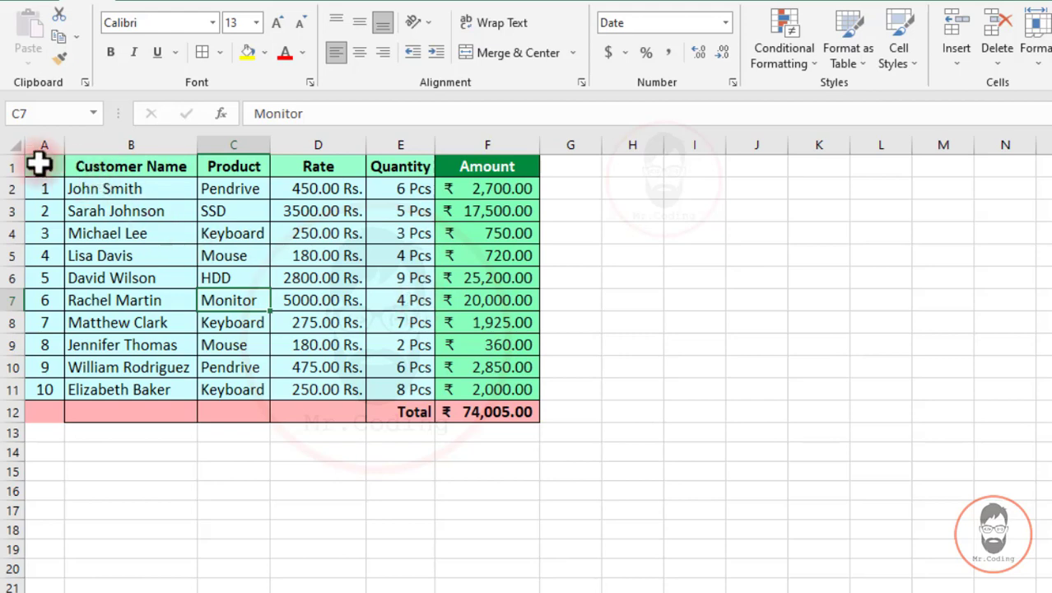
drag(41, 165, 492, 414)
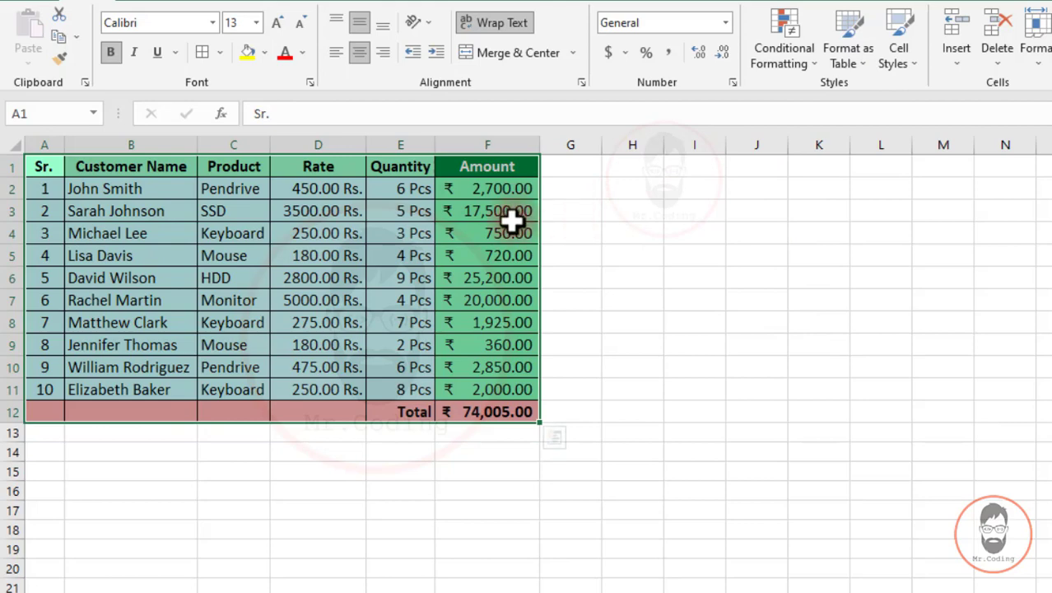
key(ctrl+c)
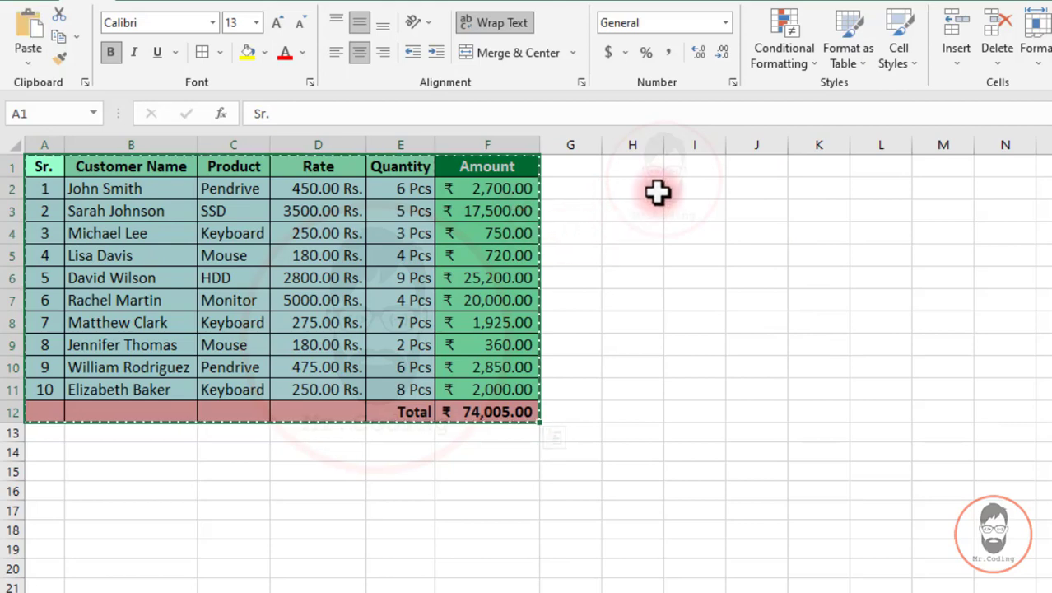
click(694, 165)
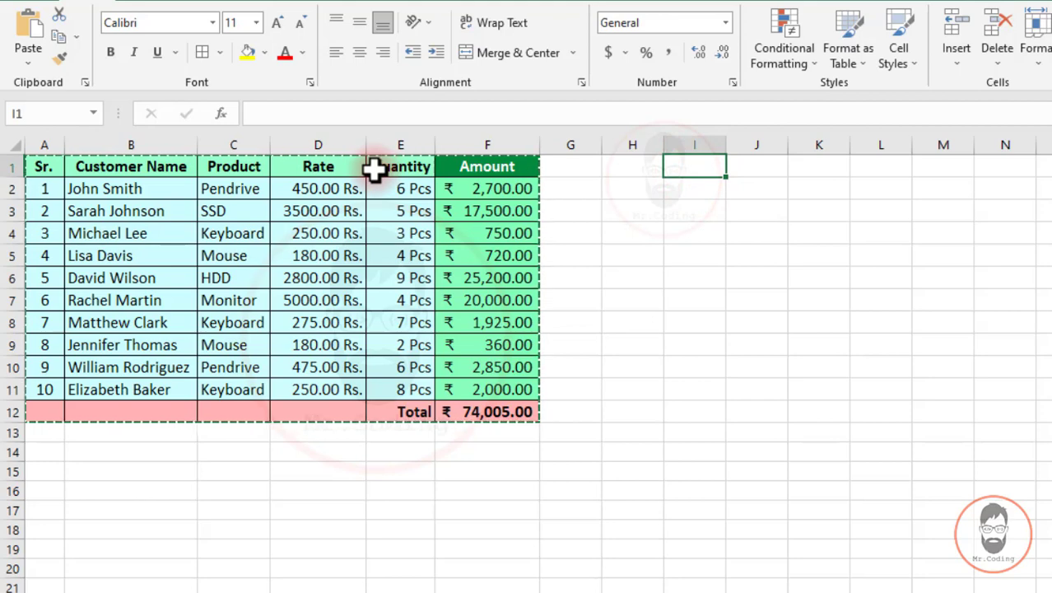
key(ctrl+alt+v)
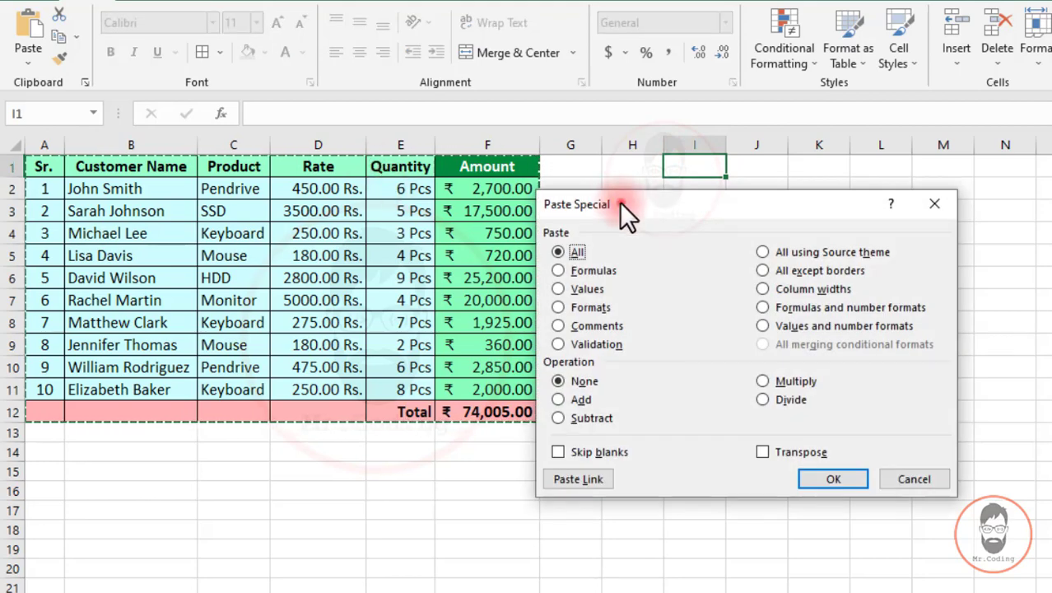
drag(619, 201, 356, 205)
click(297, 256)
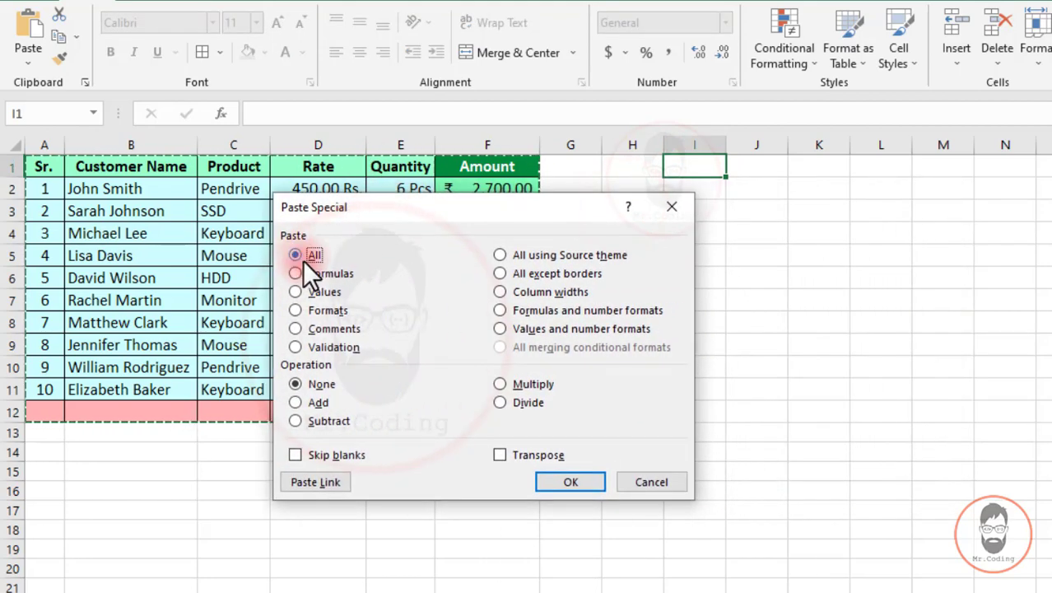
click(571, 484)
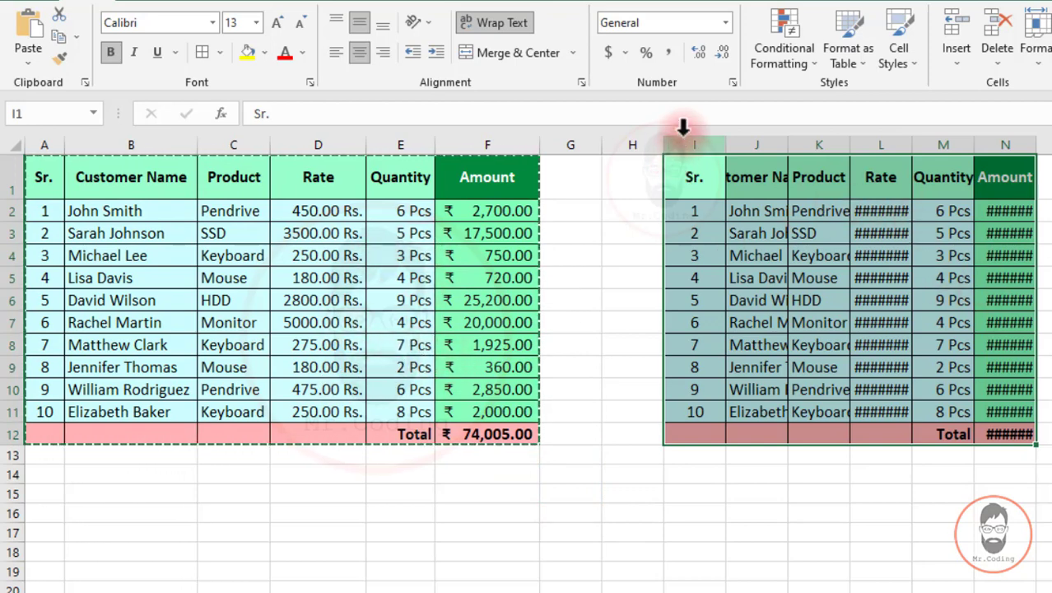
Delete columns I to N to clear the table copy made with Paste Special.
drag(686, 142, 1039, 148)
key(ctrl+minus)
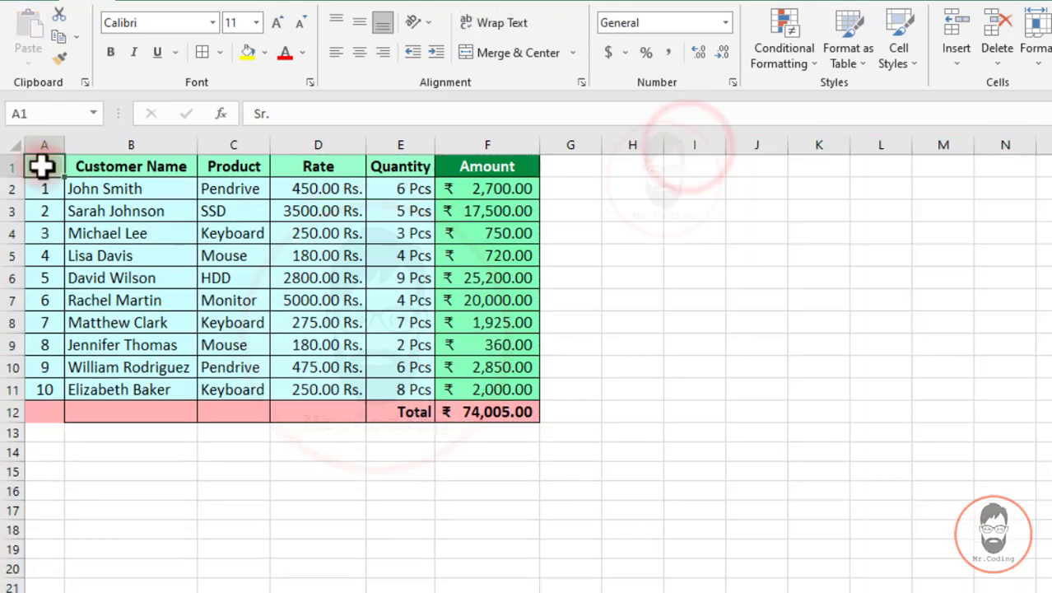
Copy the table A1:F12, paste it at cell H1 using Paste Special with the Formulas option, and check the formula in M3.
drag(42, 166, 476, 409)
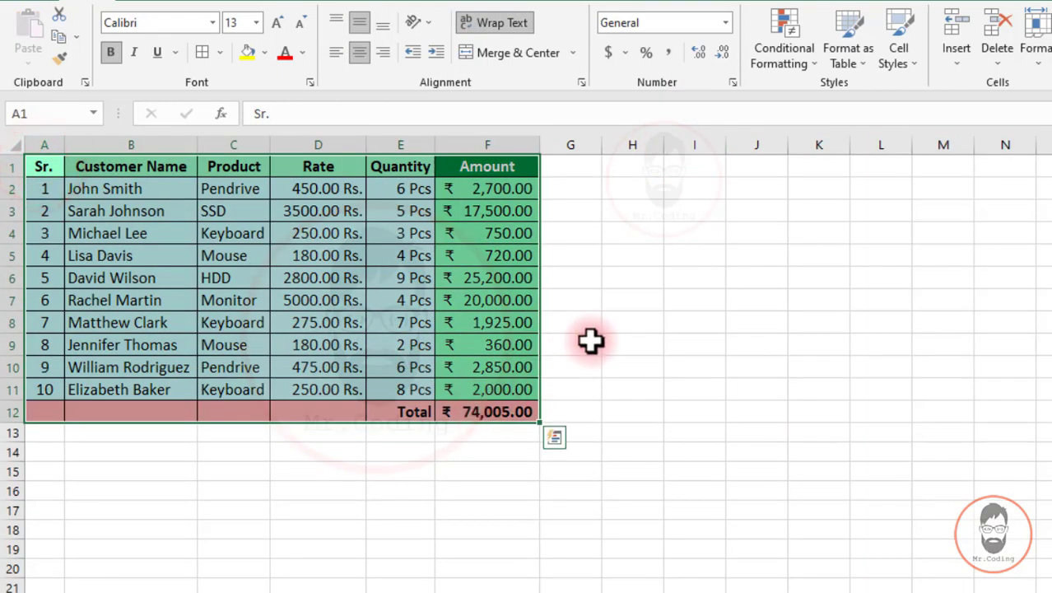
key(ctrl+c)
click(639, 166)
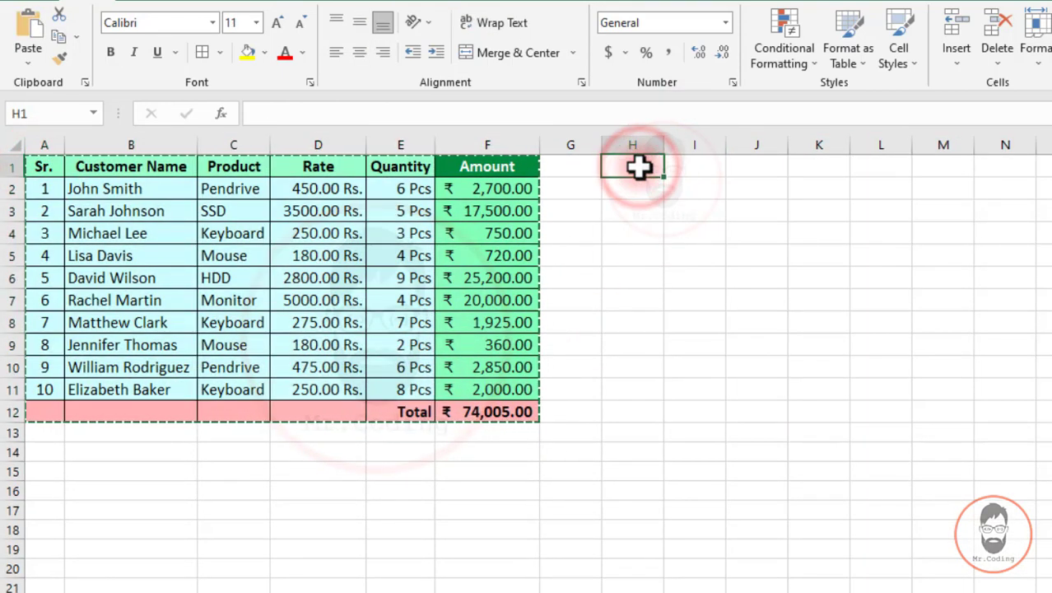
key(ctrl+alt+v)
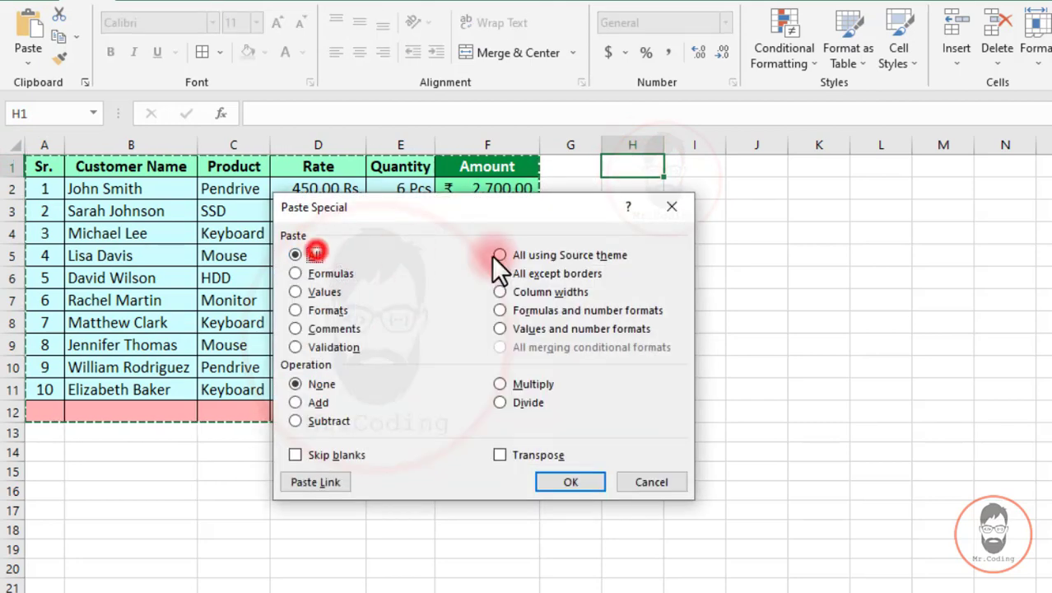
click(337, 273)
click(564, 480)
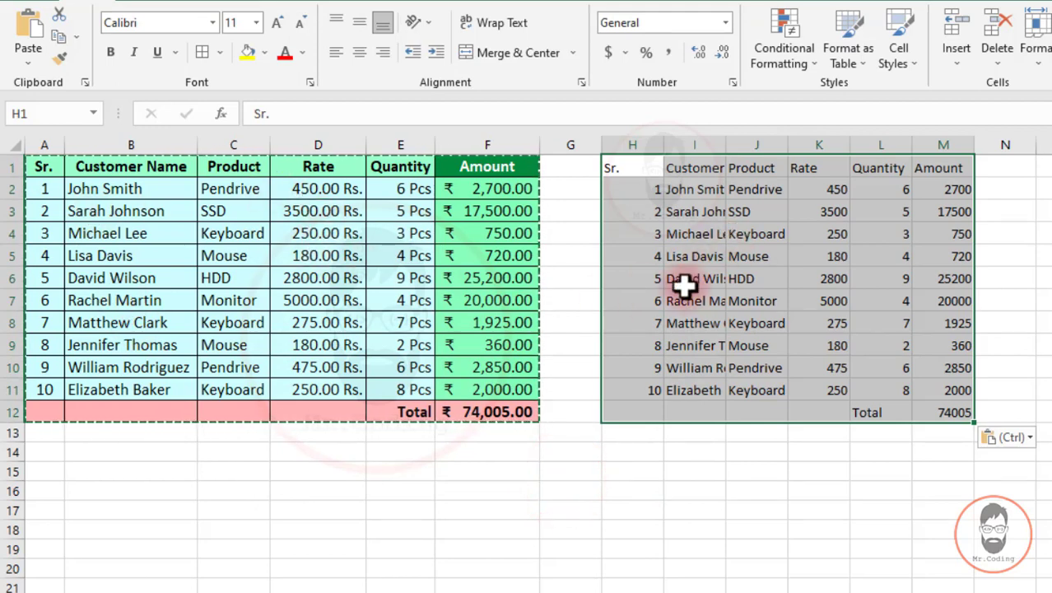
click(81, 208)
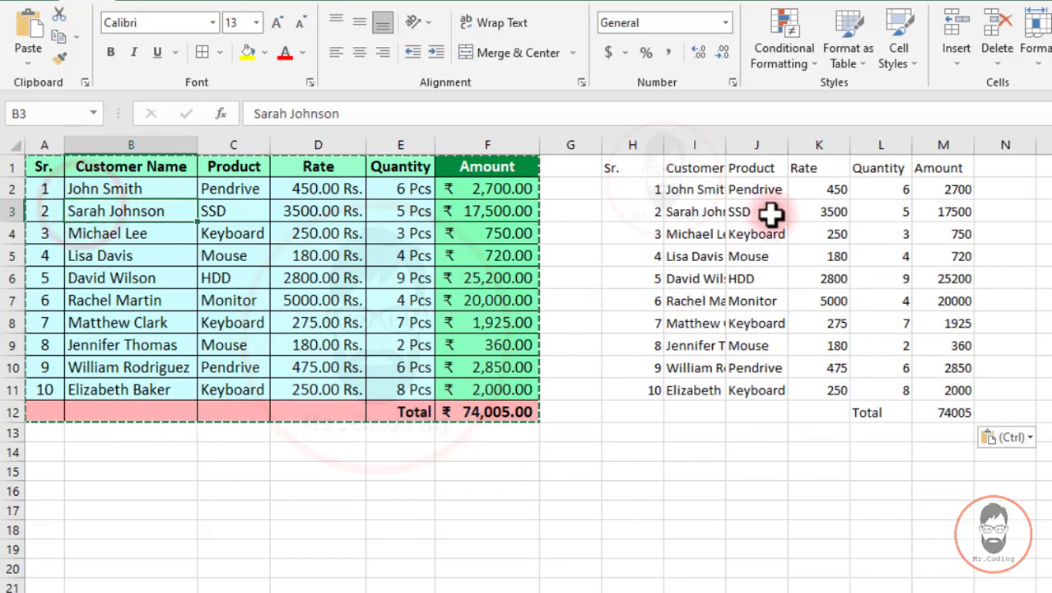
click(957, 210)
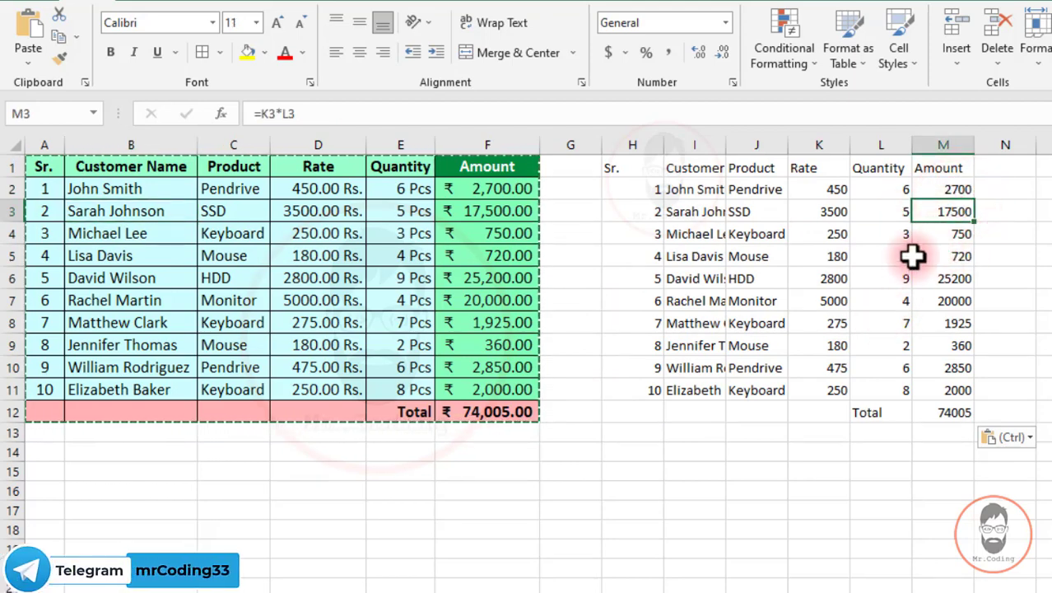
Clear the pasted formulas copy of the table from columns H to M.
click(761, 233)
drag(633, 144, 958, 99)
key(Delete)
click(829, 237)
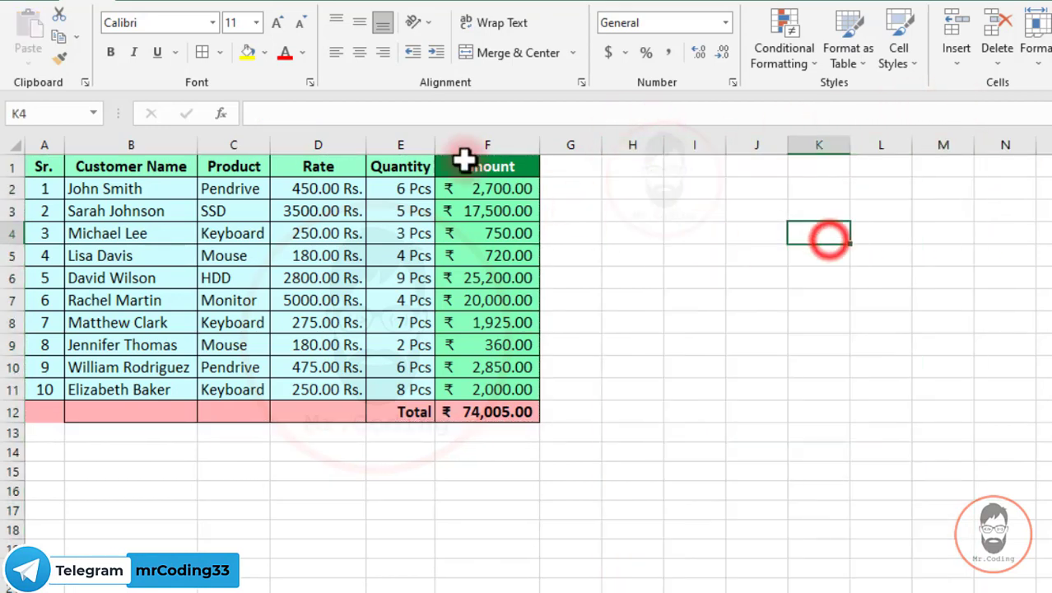
Copy the Amount column F1:F12, paste it at L1 with the Formulas option, and compare its formulas with the originals.
drag(465, 161, 485, 411)
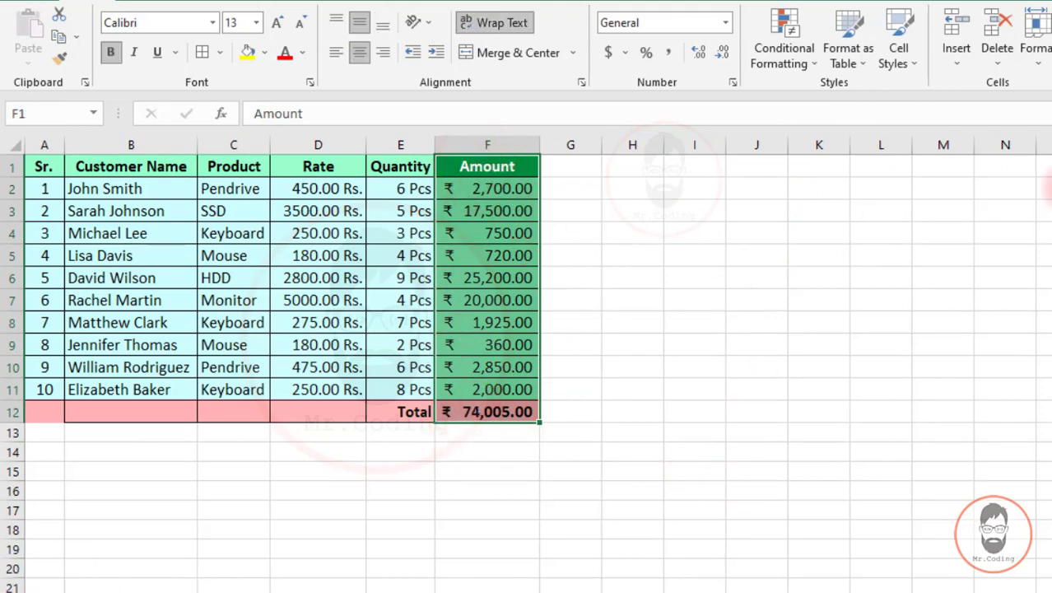
key(ctrl+c)
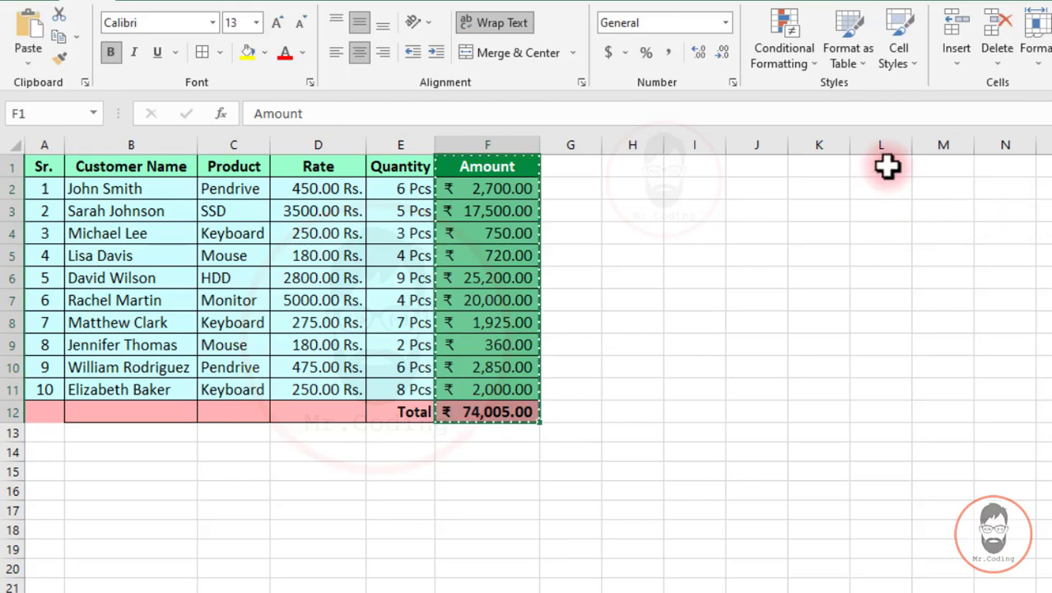
click(887, 167)
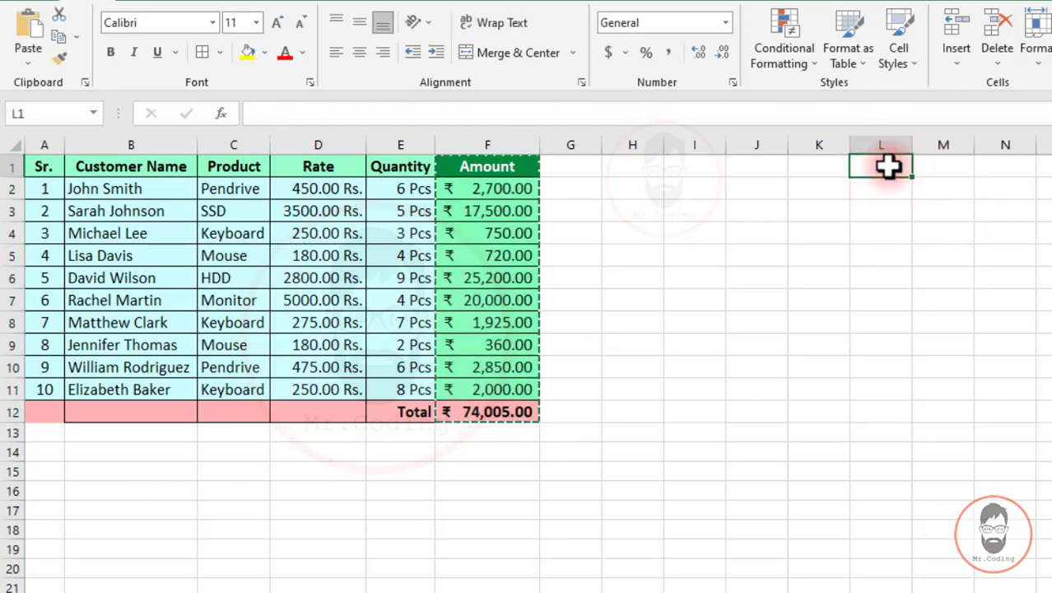
key(ctrl+alt+v)
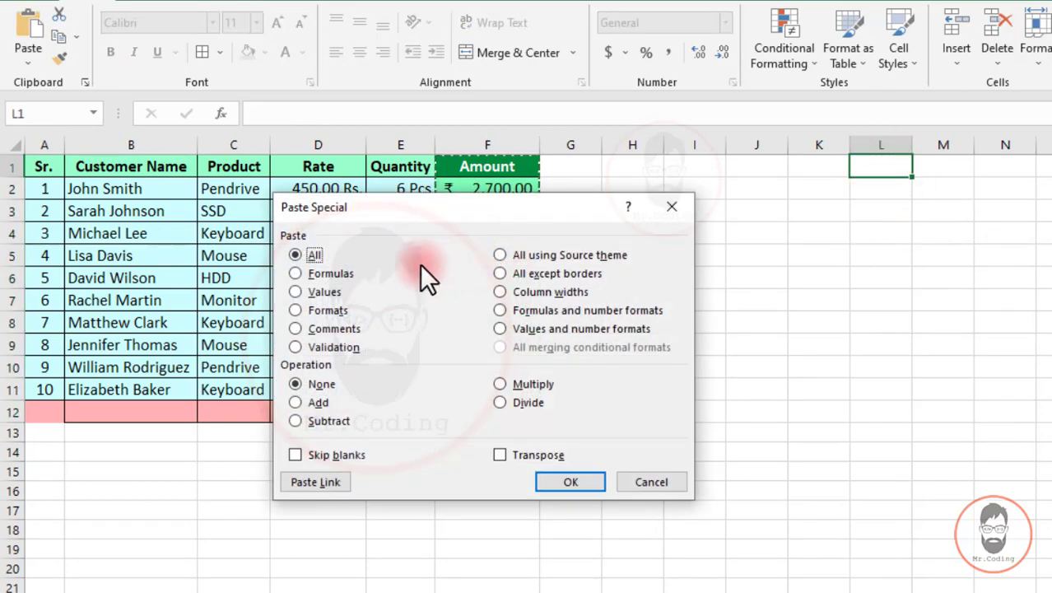
click(329, 273)
click(568, 482)
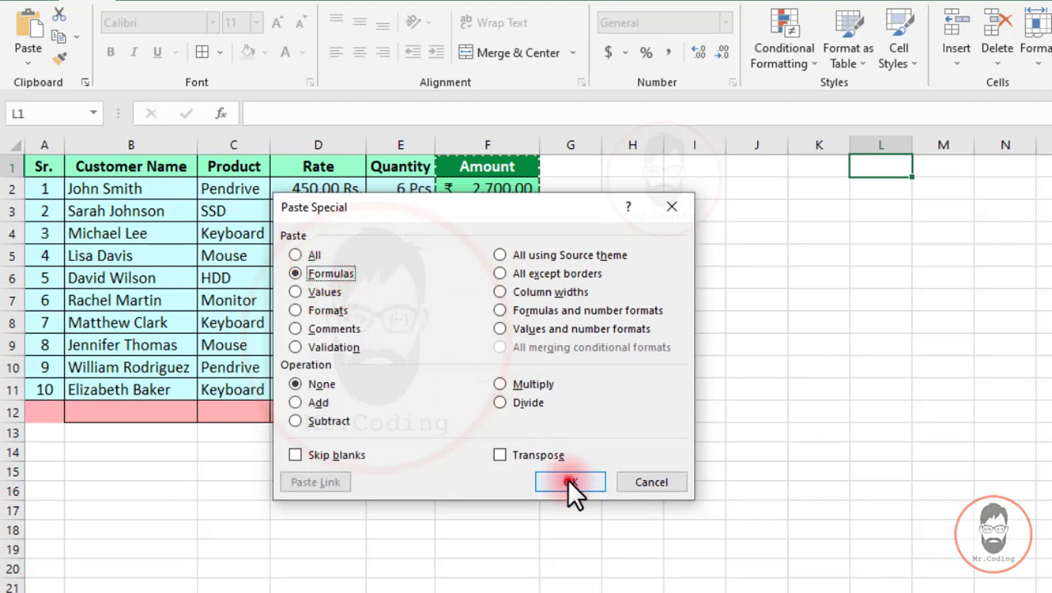
click(893, 257)
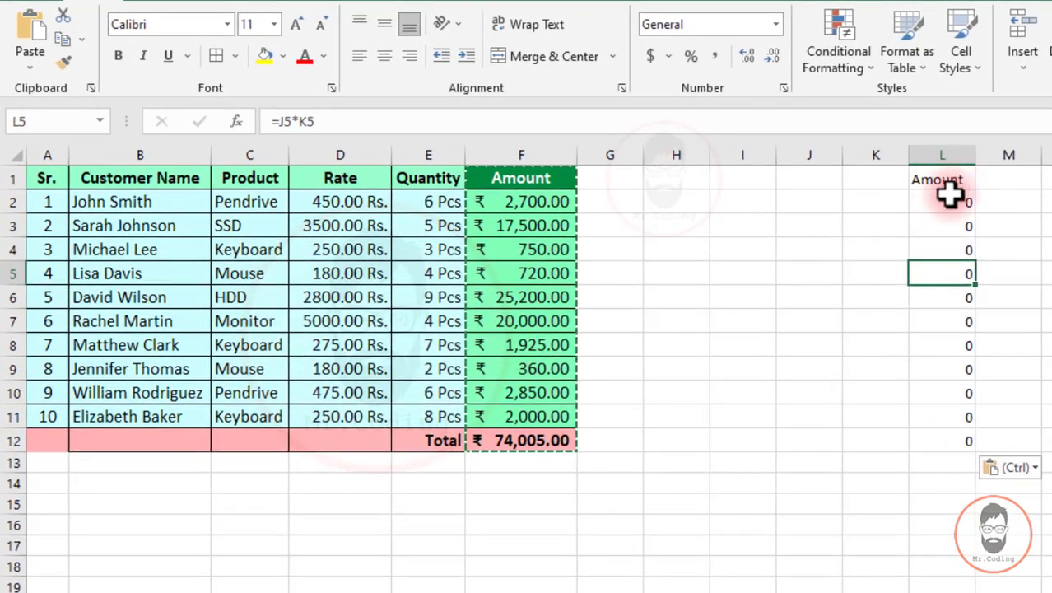
click(519, 201)
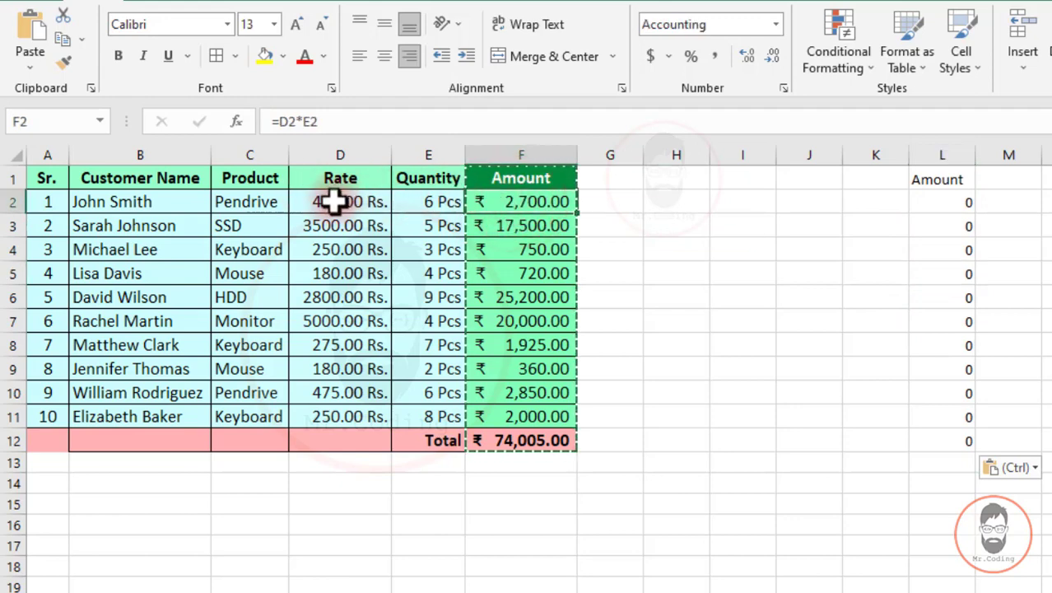
click(941, 202)
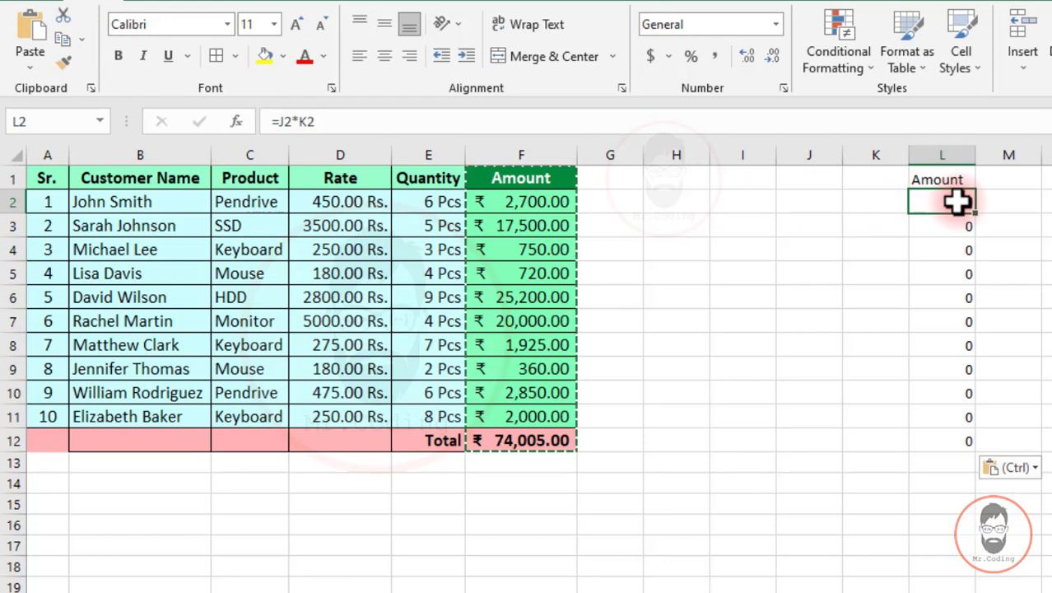
Enter 500 in cell J2 and 3 in cell K2 to test the pasted formula in L2.
click(807, 202)
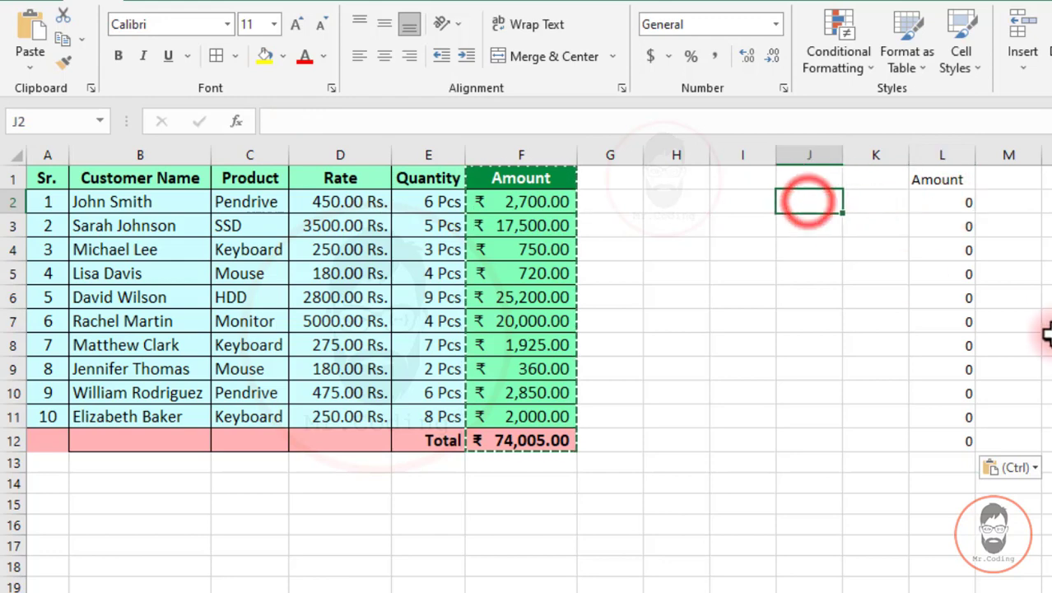
text(500)
key(Tab)
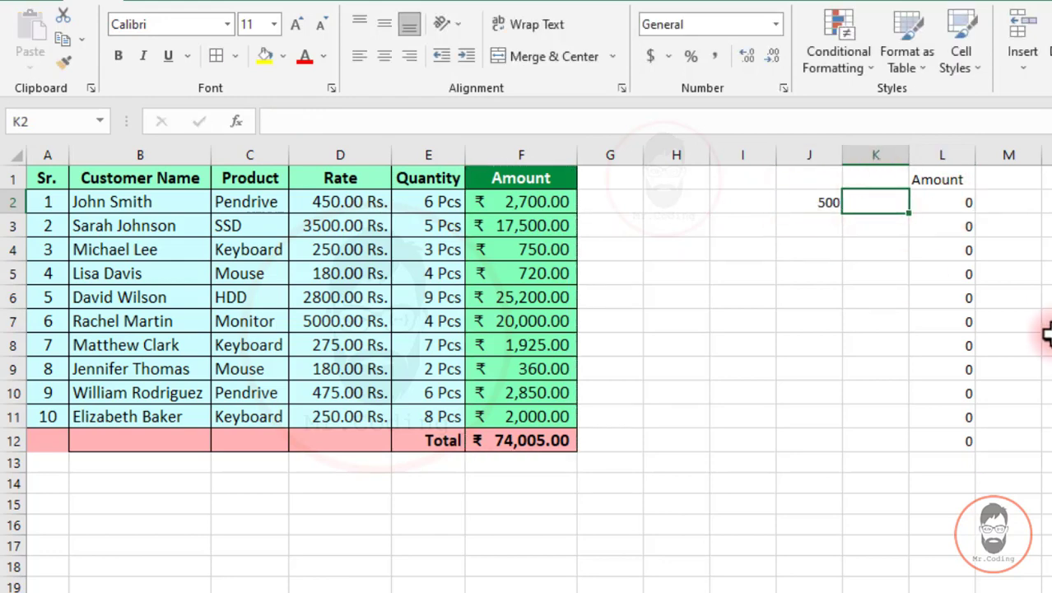
text(3)
key(Return)
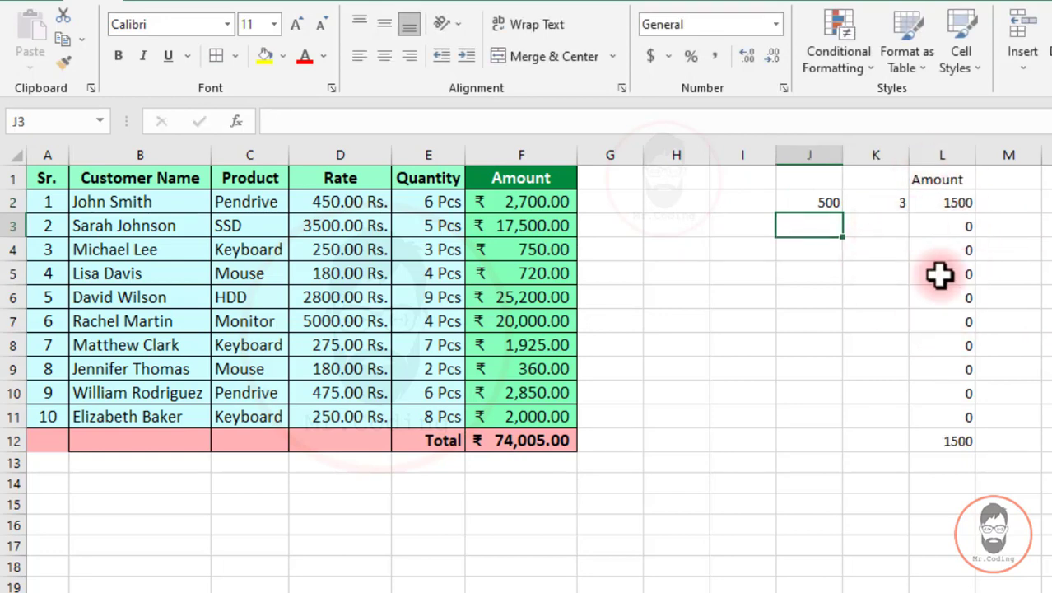
key(ctrl+c)
key(ctrl+alt+v)
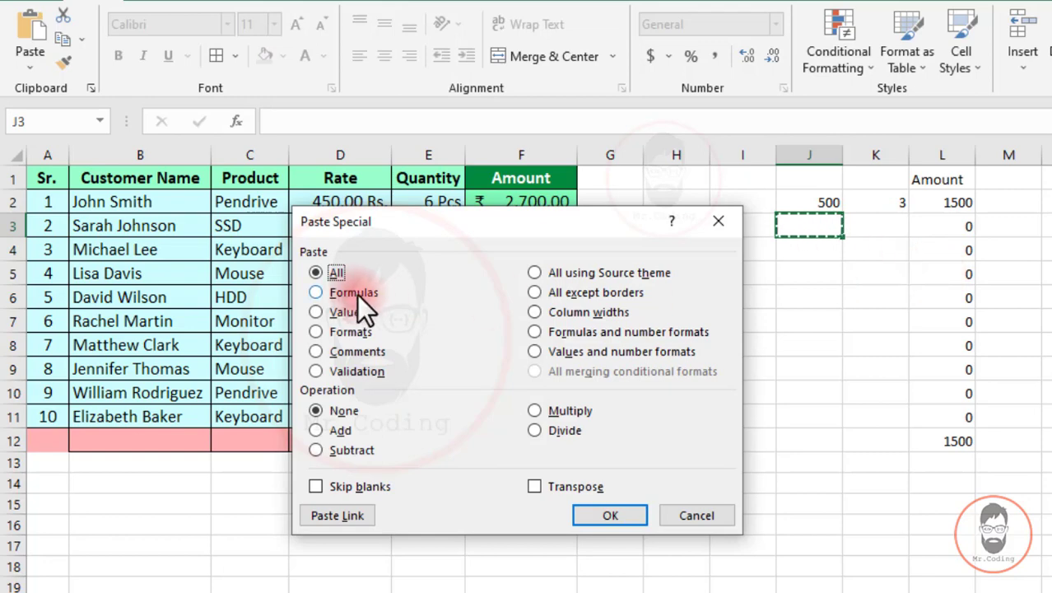
click(719, 221)
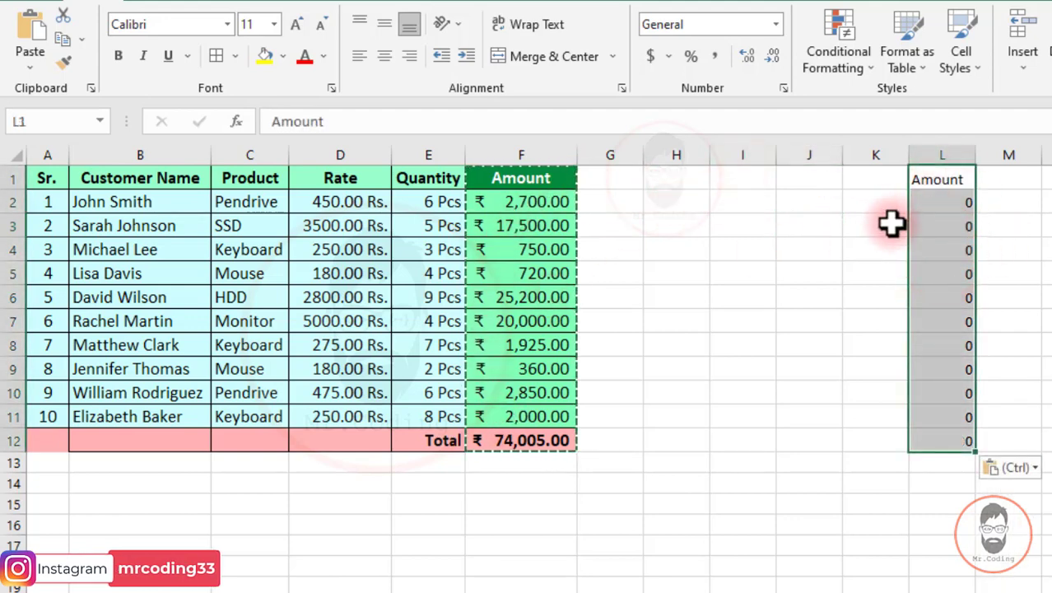
Clear the pasted Amount formulas from column L.
click(955, 153)
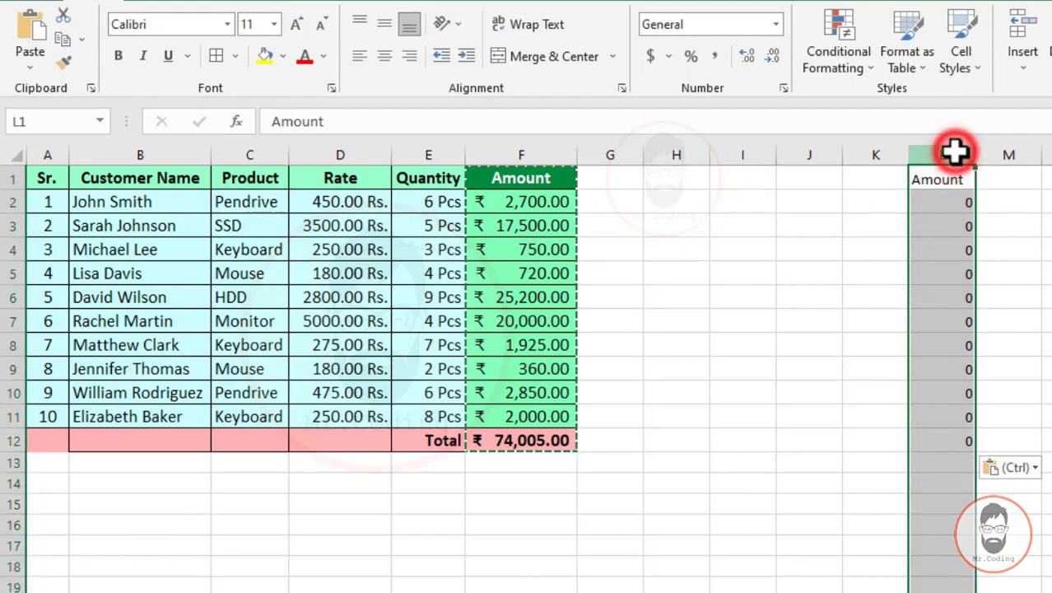
key(Delete)
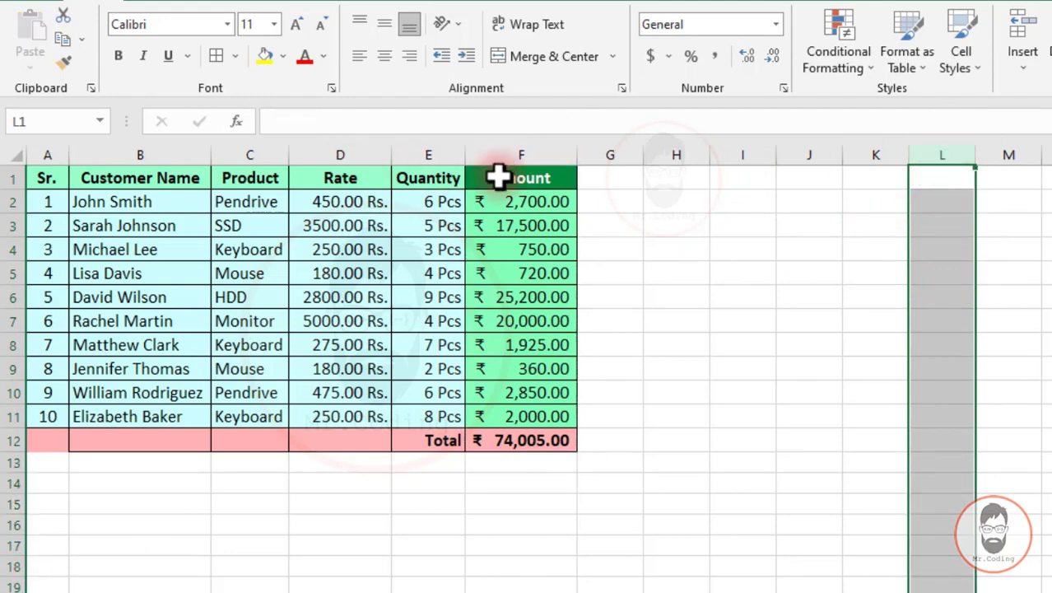
Copy the Amount column F1:F12, paste it at J1 using Paste Special with the Values option, and check the content of J2.
drag(498, 177, 521, 440)
key(ctrl+c)
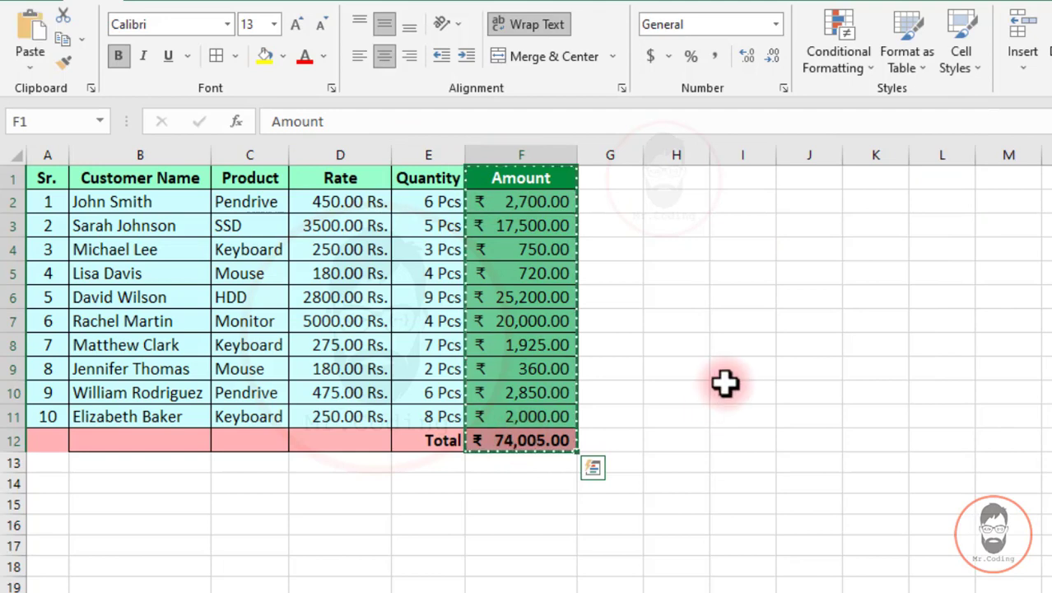
click(824, 175)
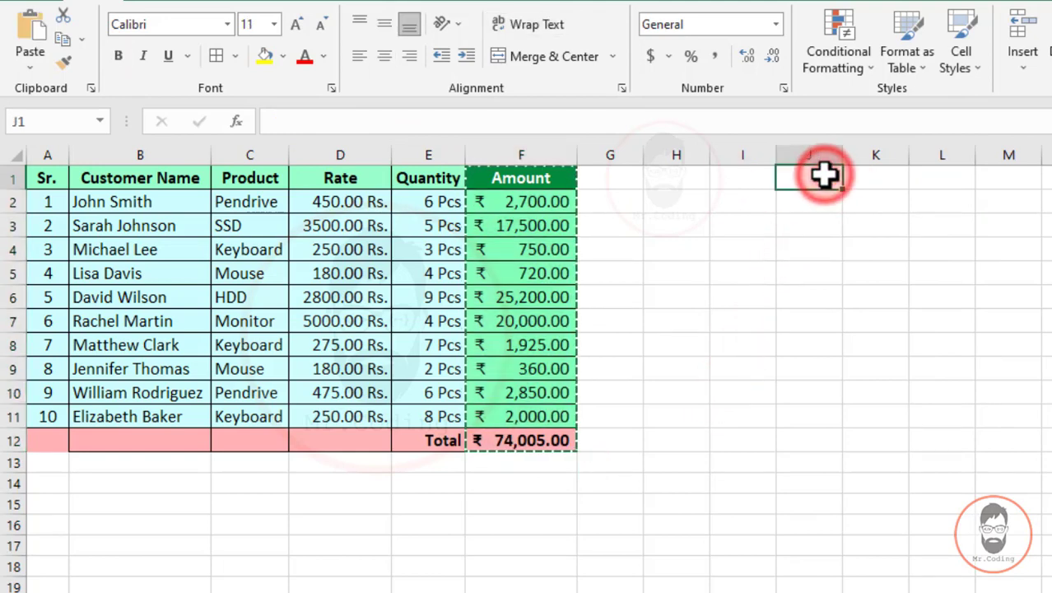
key(ctrl+alt+v)
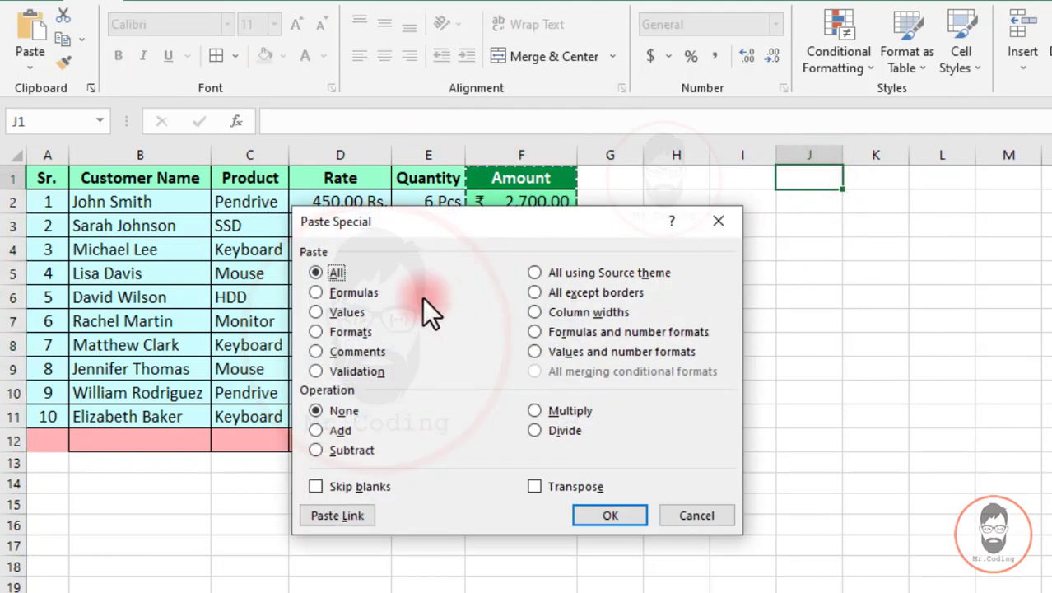
click(340, 314)
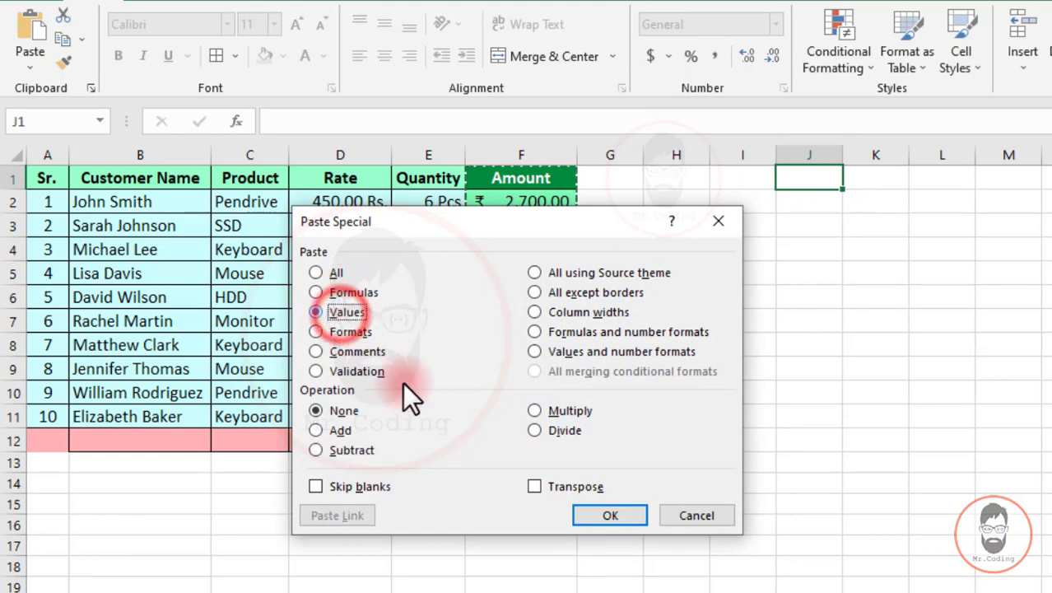
click(629, 516)
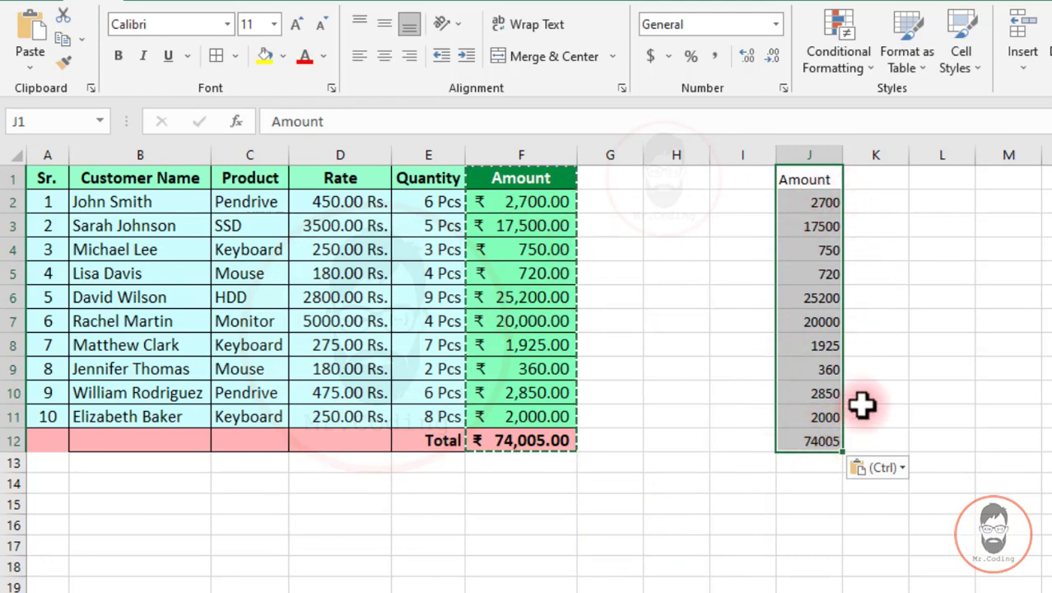
click(818, 200)
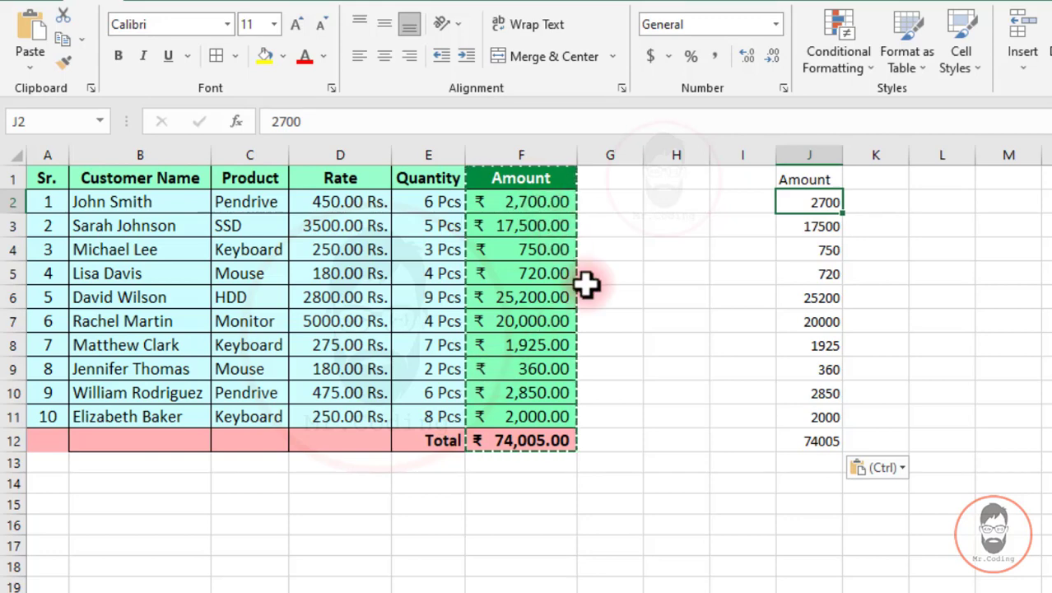
click(817, 202)
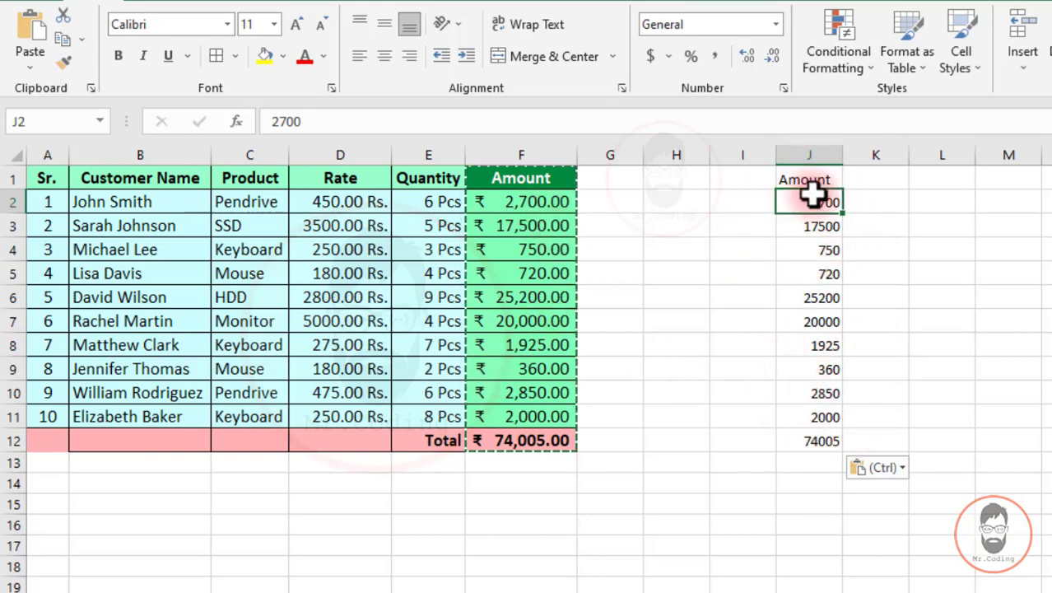
Dismiss the Paste Special options unapplied and clear the pasted values from column J.
key(ctrl+alt+v)
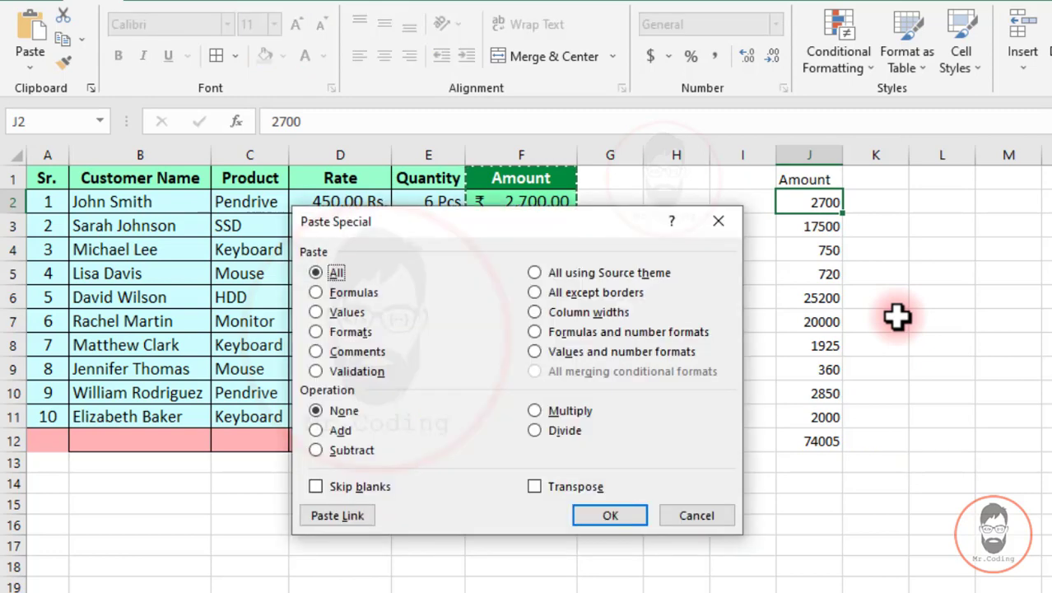
click(713, 223)
click(811, 153)
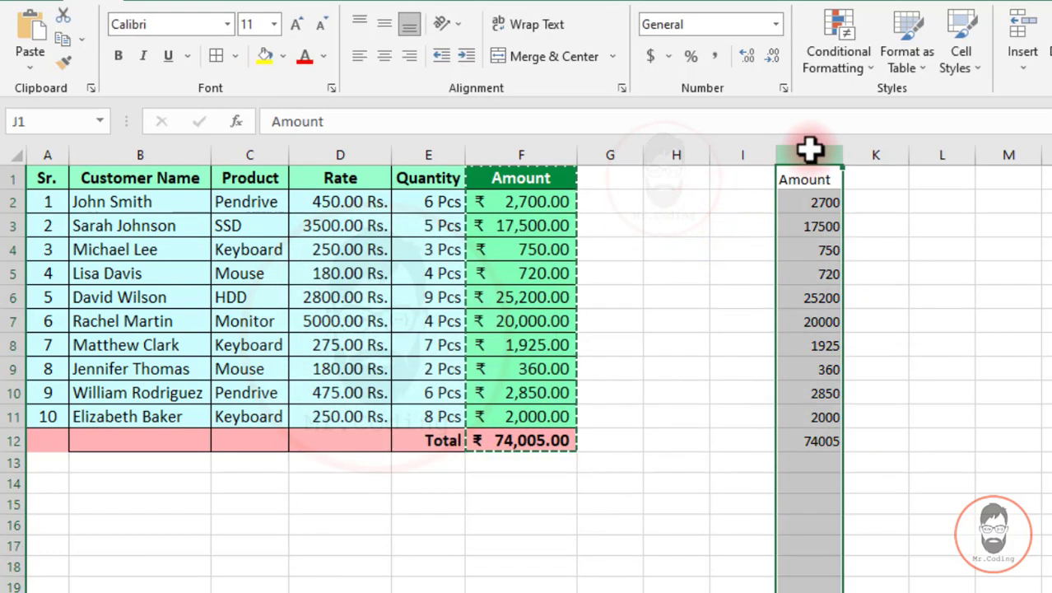
key(Delete)
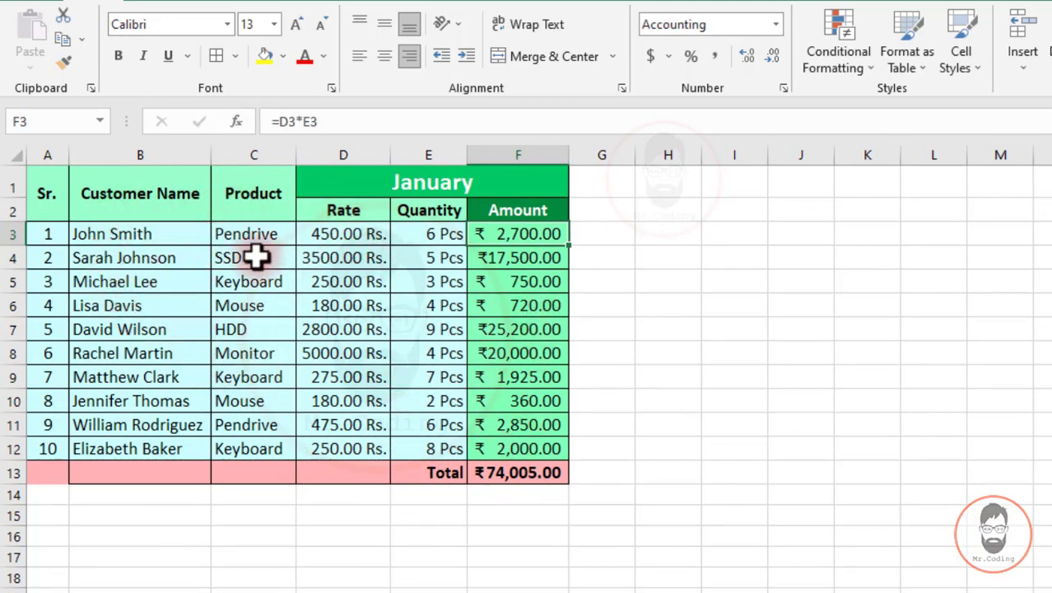
Copy the January block D1:F13 and paste only its formatting at G1 using Paste Special with the Formats option.
click(343, 556)
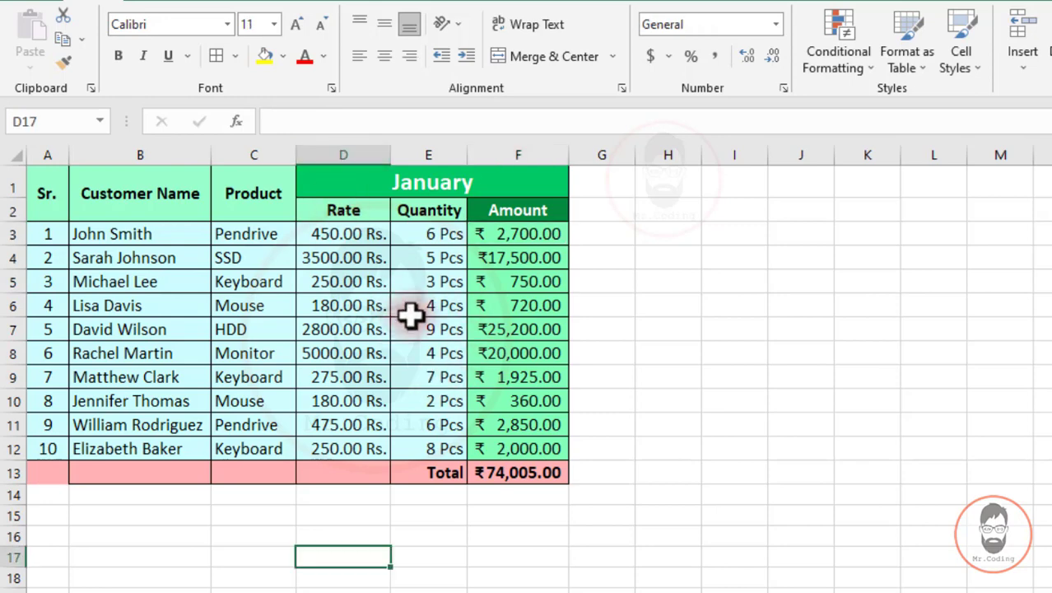
drag(336, 151, 477, 160)
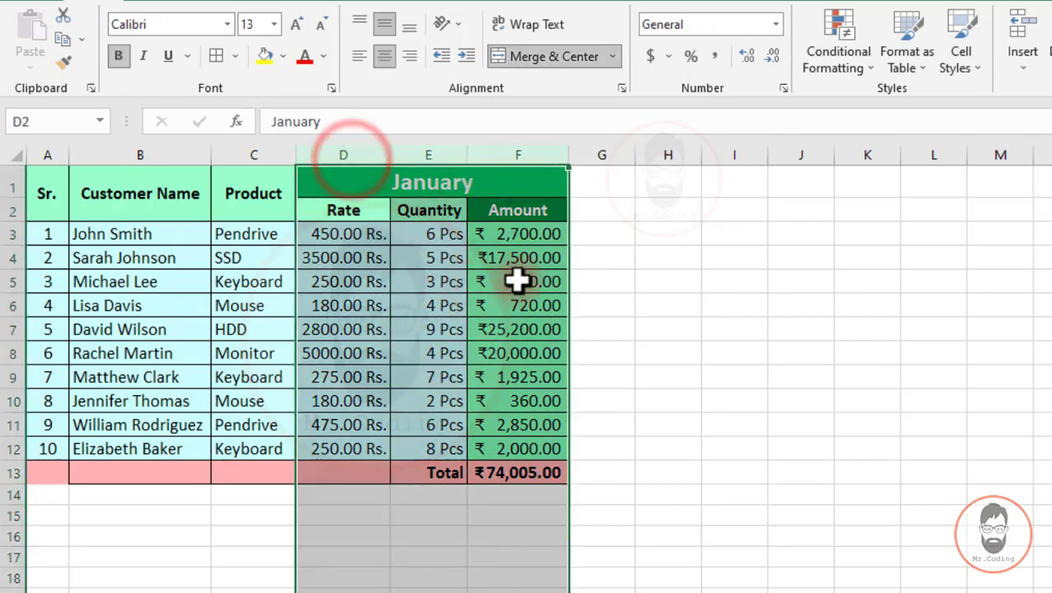
drag(614, 143, 767, 146)
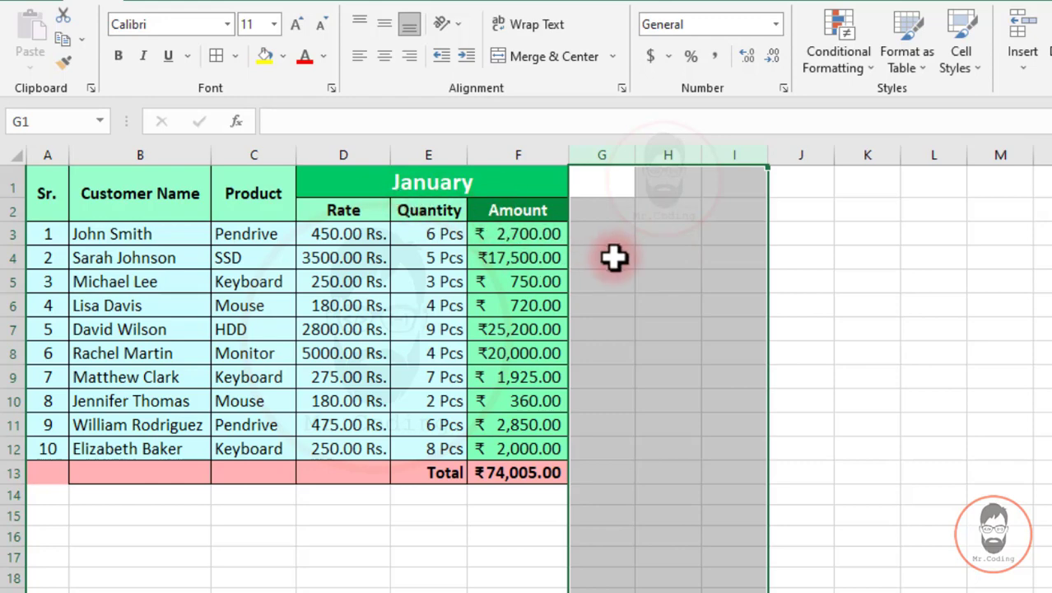
drag(319, 176, 533, 484)
key(ctrl+c)
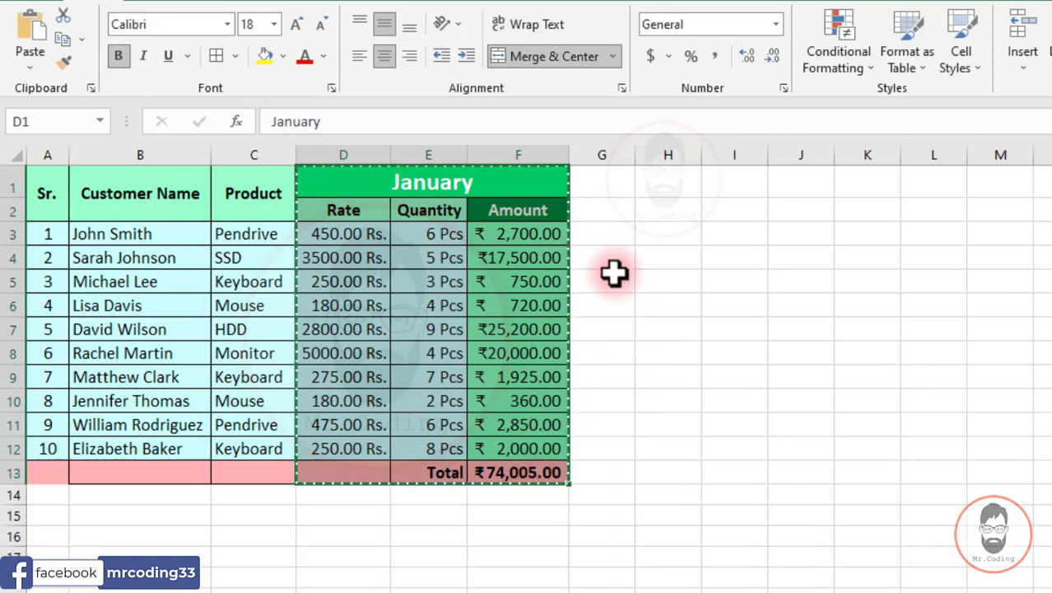
click(603, 184)
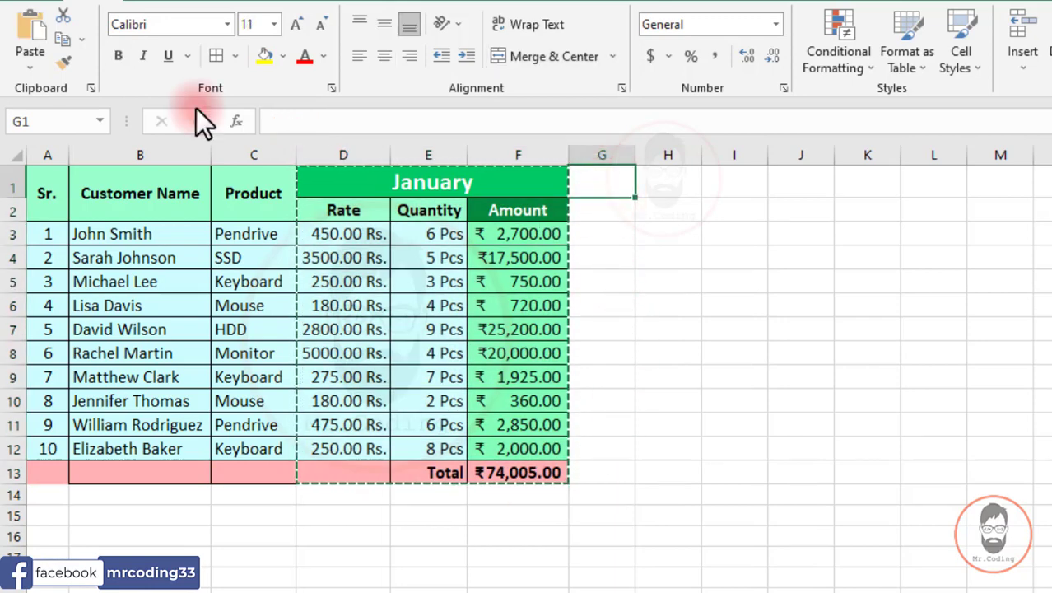
key(ctrl+alt+v)
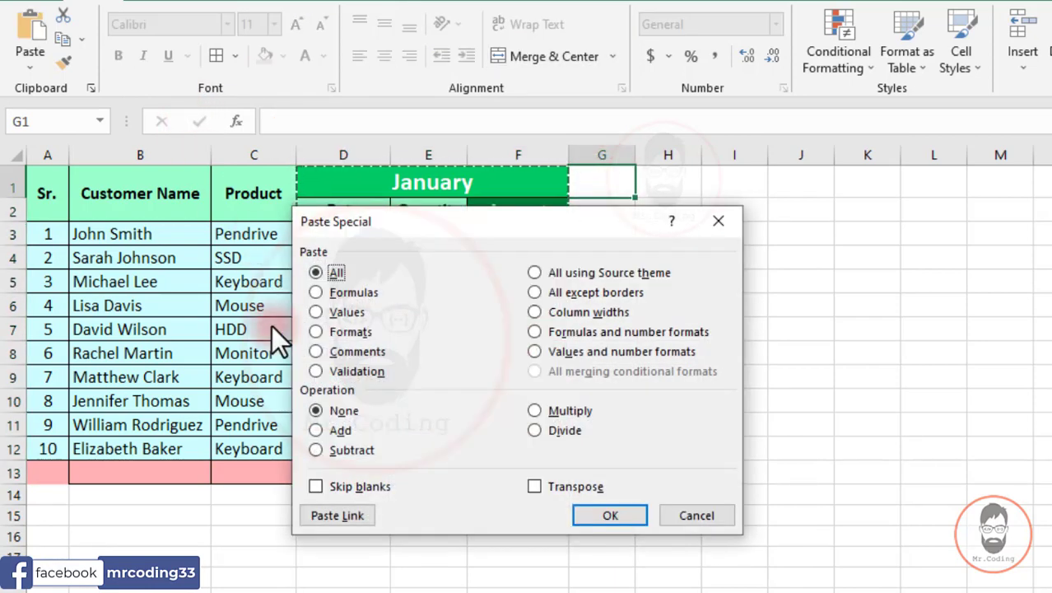
click(348, 331)
click(630, 520)
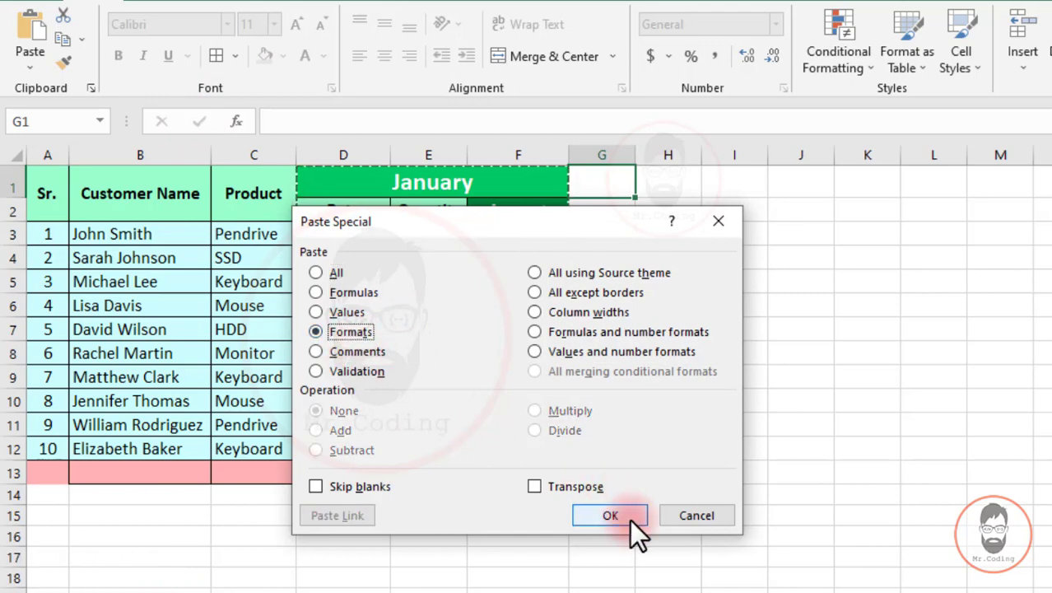
click(671, 416)
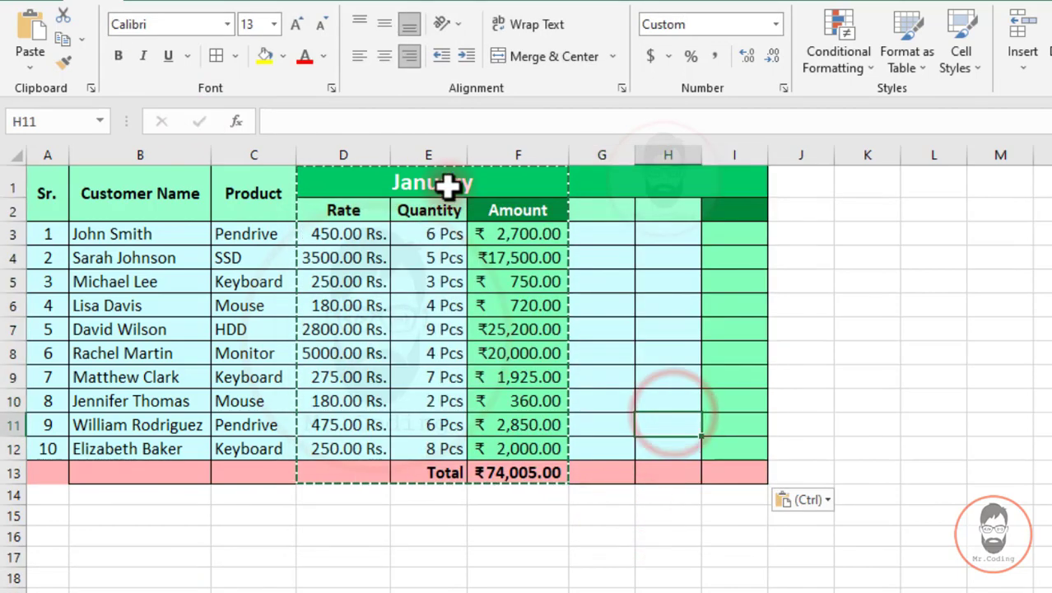
click(666, 307)
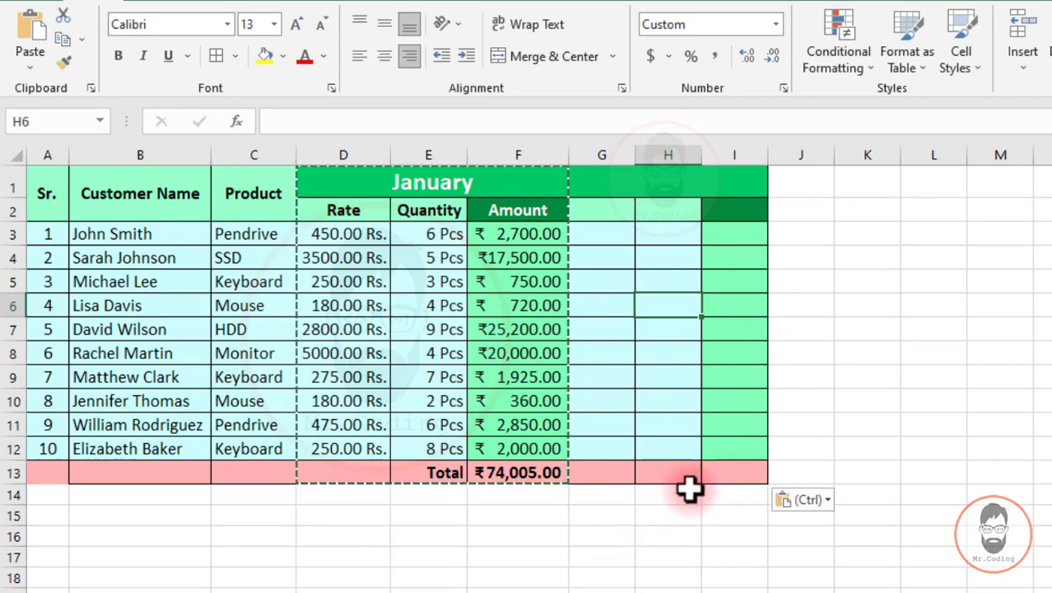
click(639, 185)
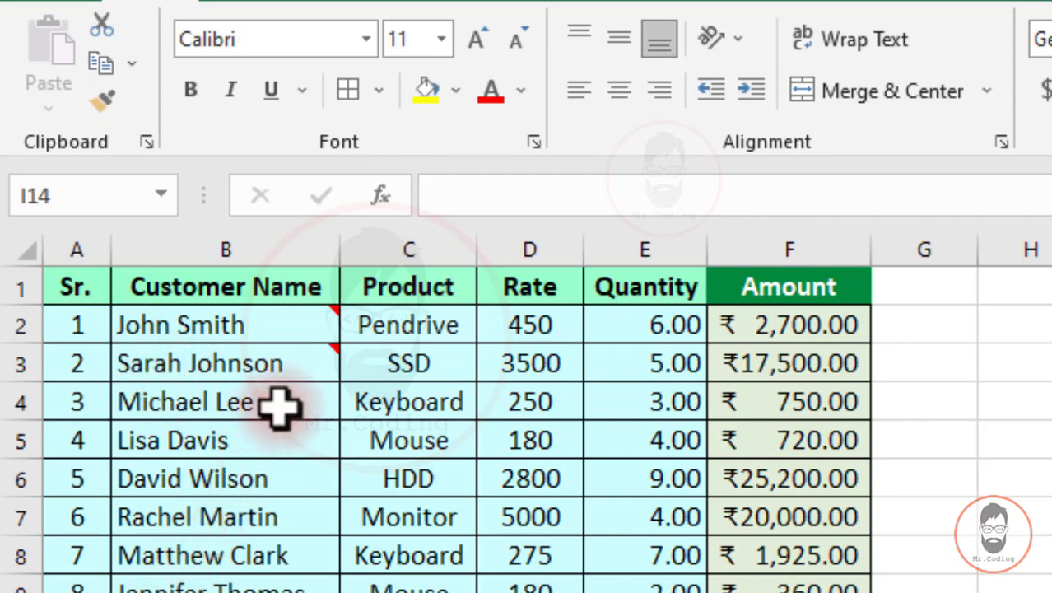
View the existing comments in B2 and B3, and insert a comment reading "Zone 1, Zone 2" on cell B4.
mouse_move(303, 356)
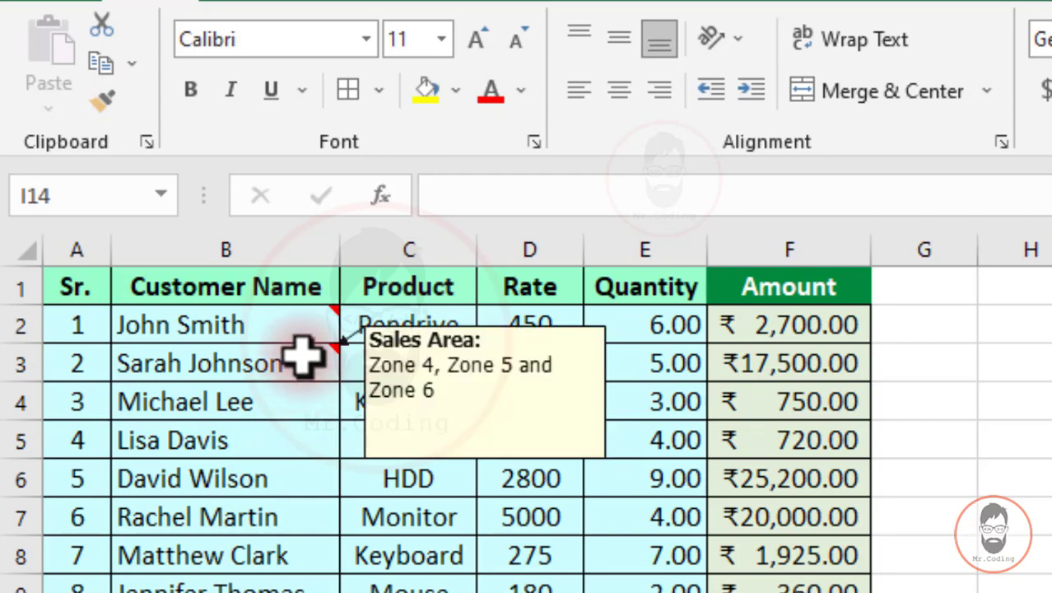
mouse_move(298, 327)
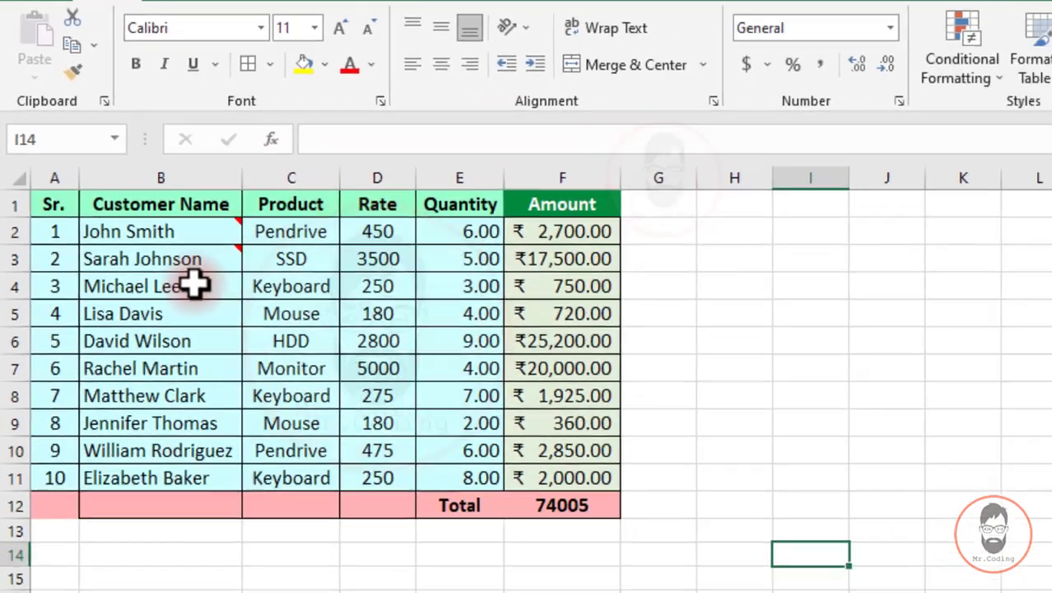
click(273, 402)
right_click(158, 232)
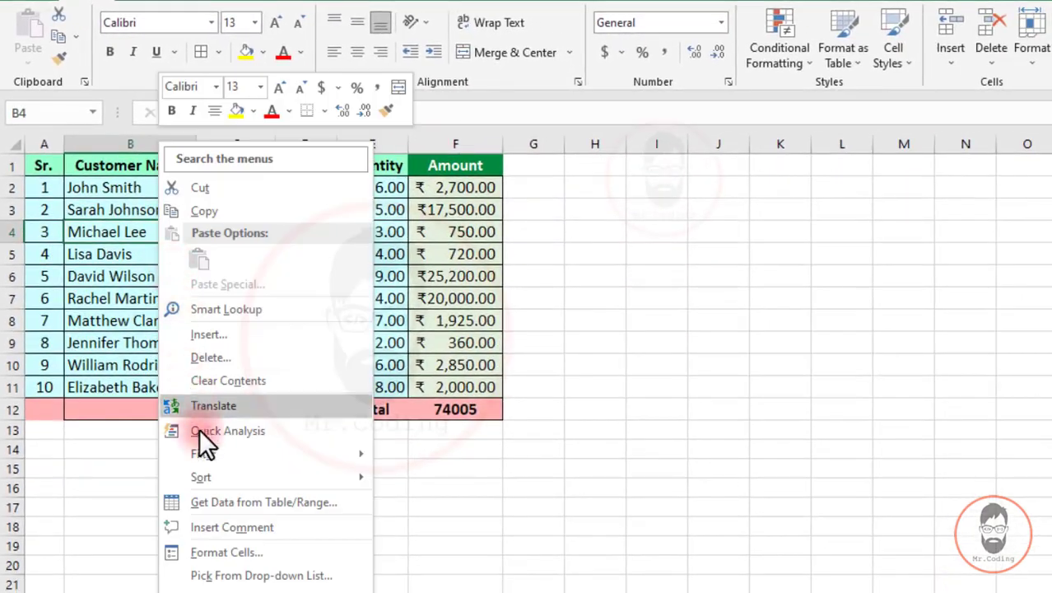
click(223, 528)
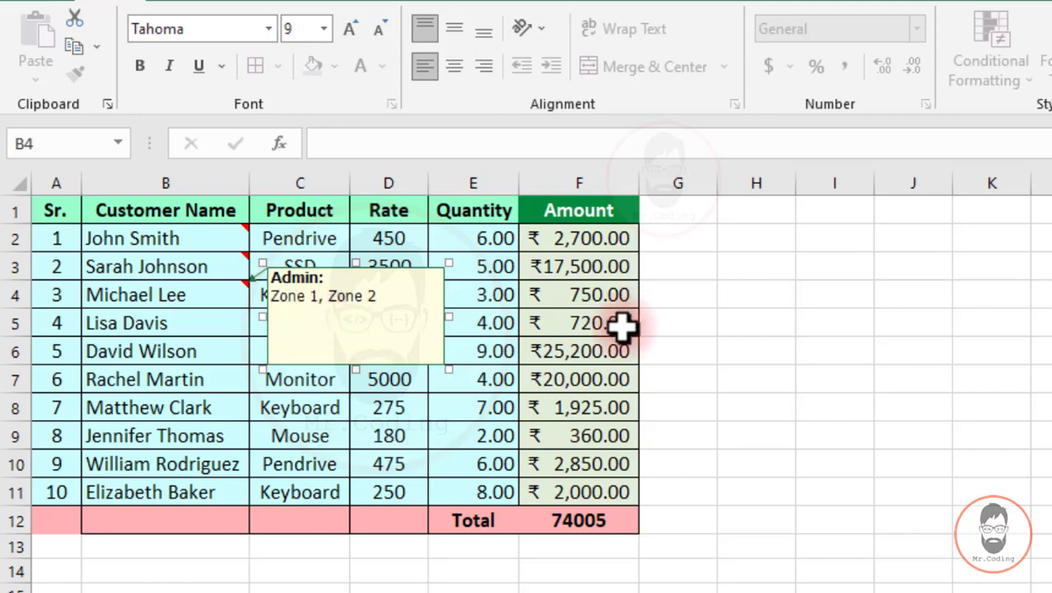
click(528, 275)
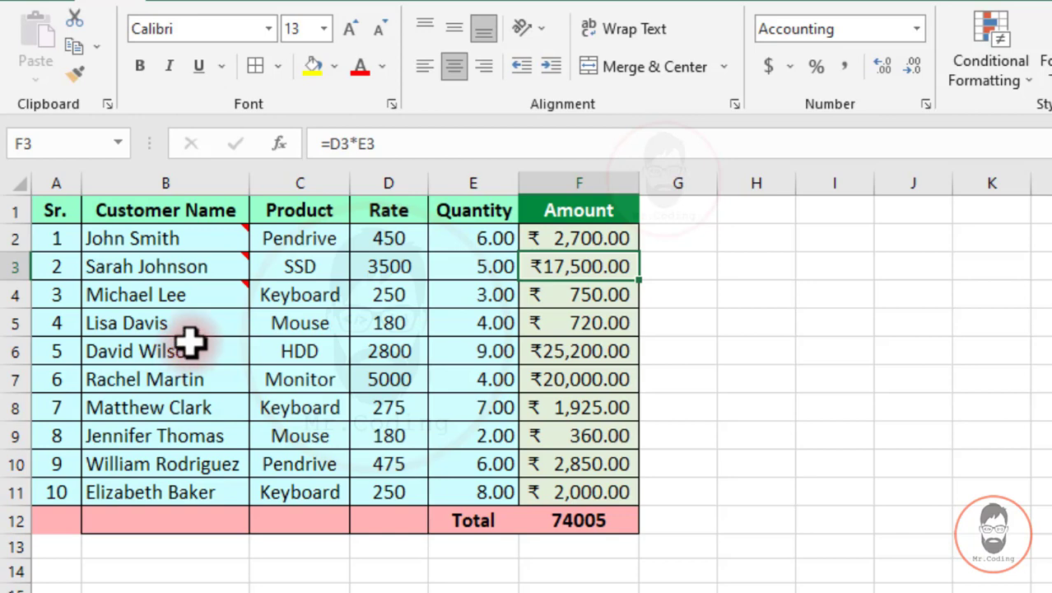
mouse_move(202, 295)
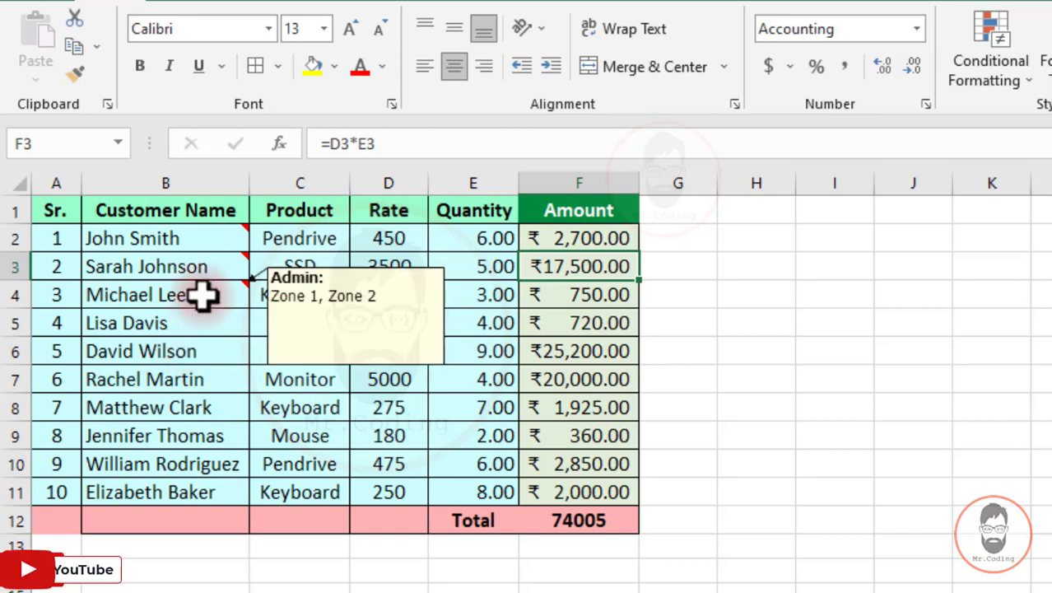
Delete the comment from cell B4.
click(202, 294)
click(207, 350)
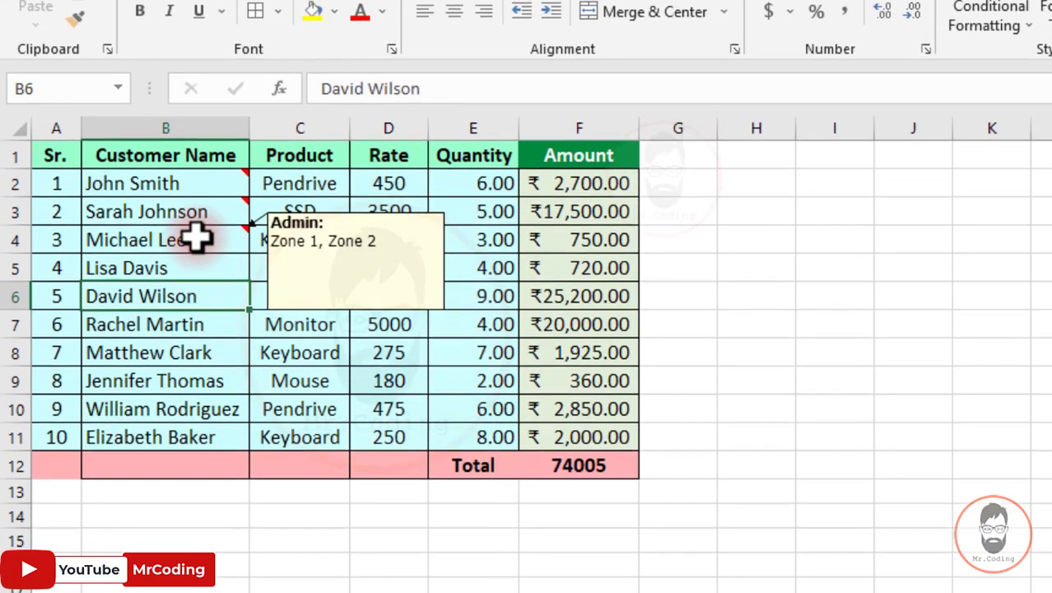
right_click(197, 295)
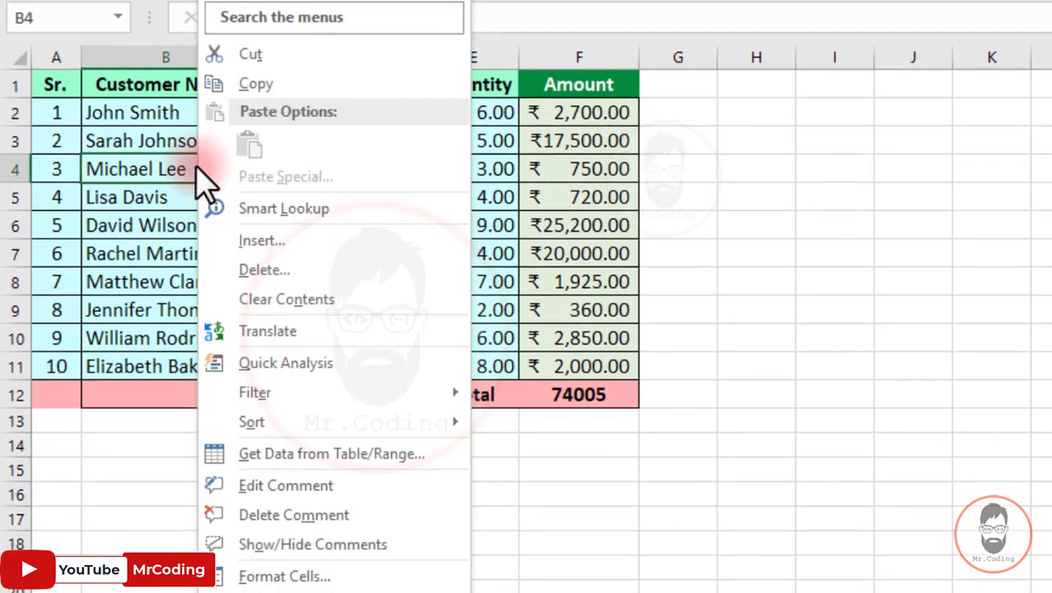
click(298, 517)
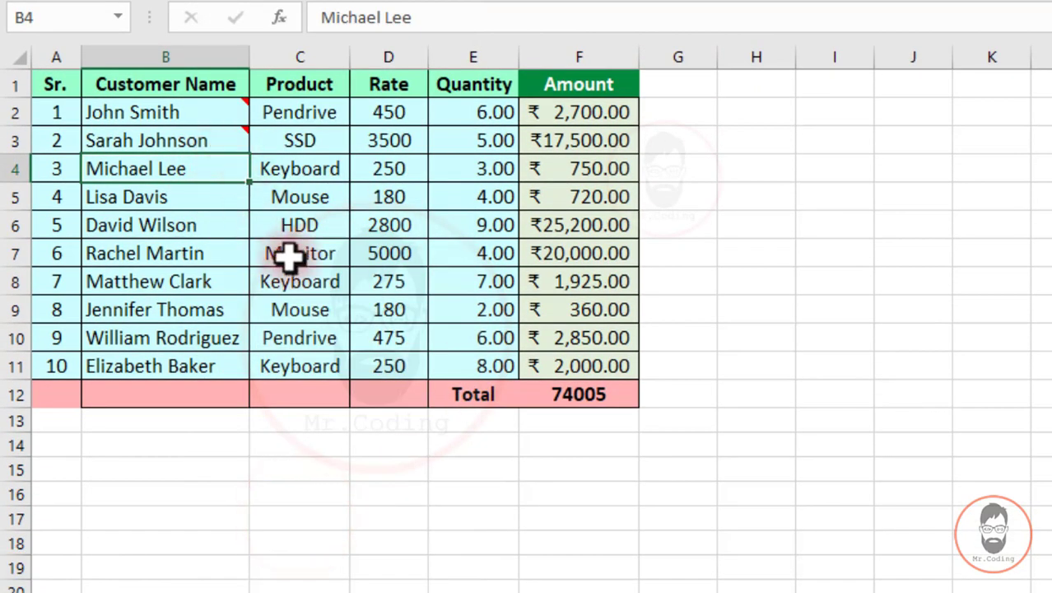
click(309, 287)
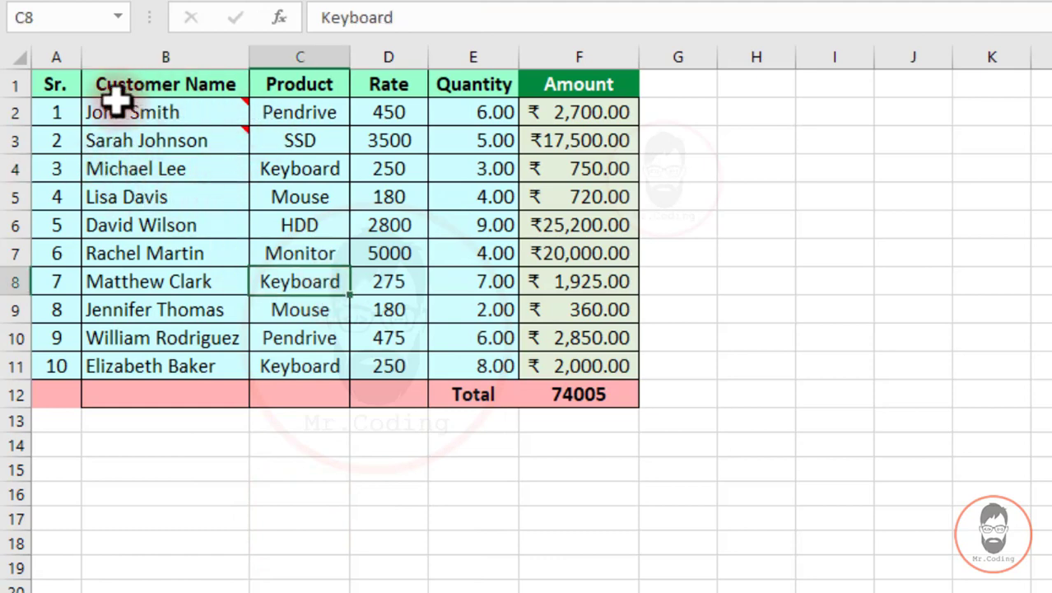
Copy cell B2, paste only its comment onto B6 using Paste Special with the Comments option, and check both comments.
mouse_move(153, 105)
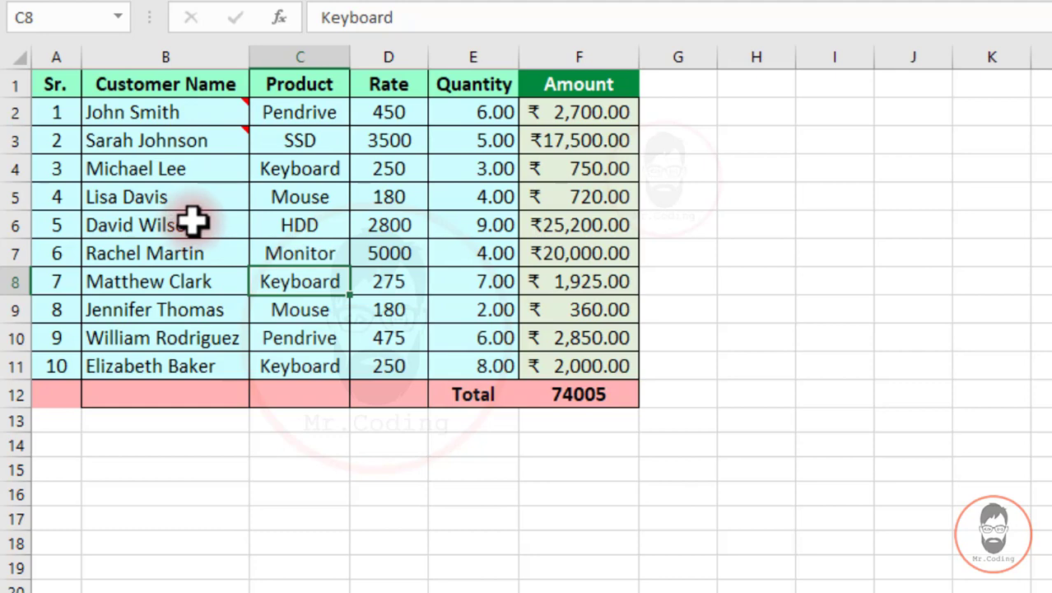
click(194, 109)
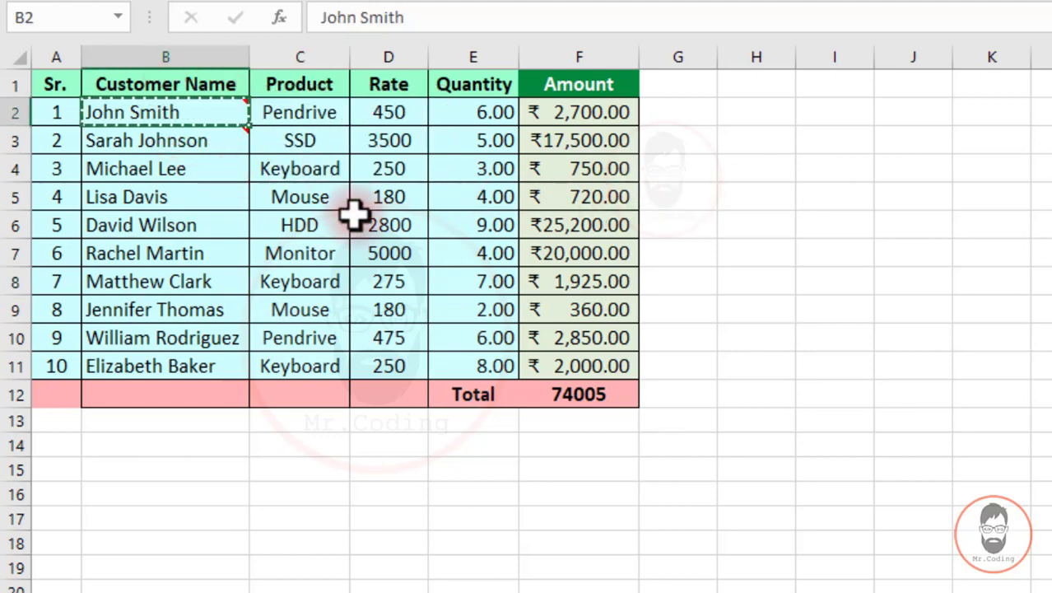
click(177, 225)
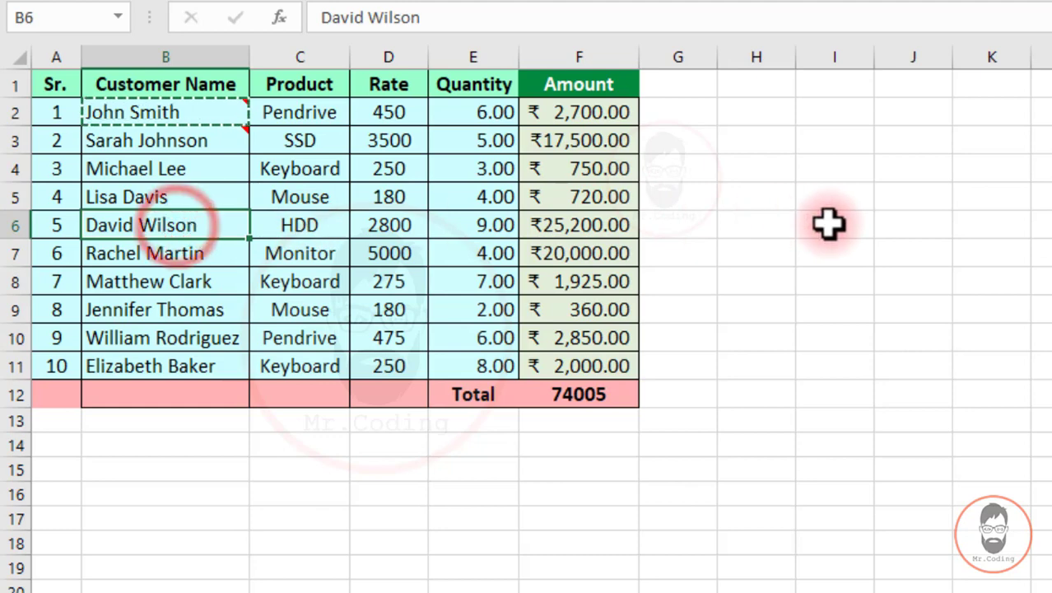
key(ctrl+alt+v)
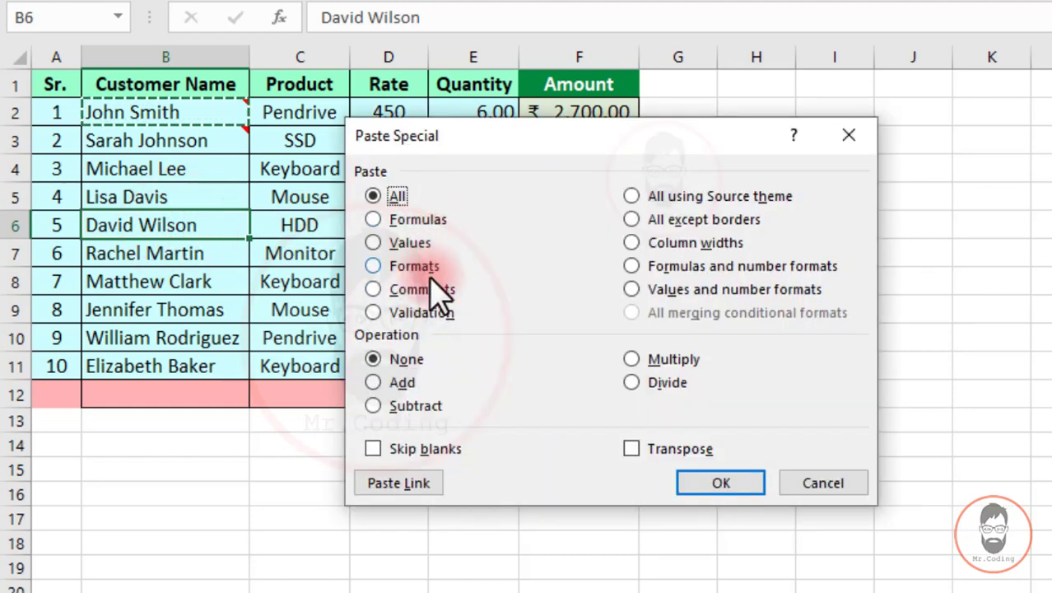
click(424, 289)
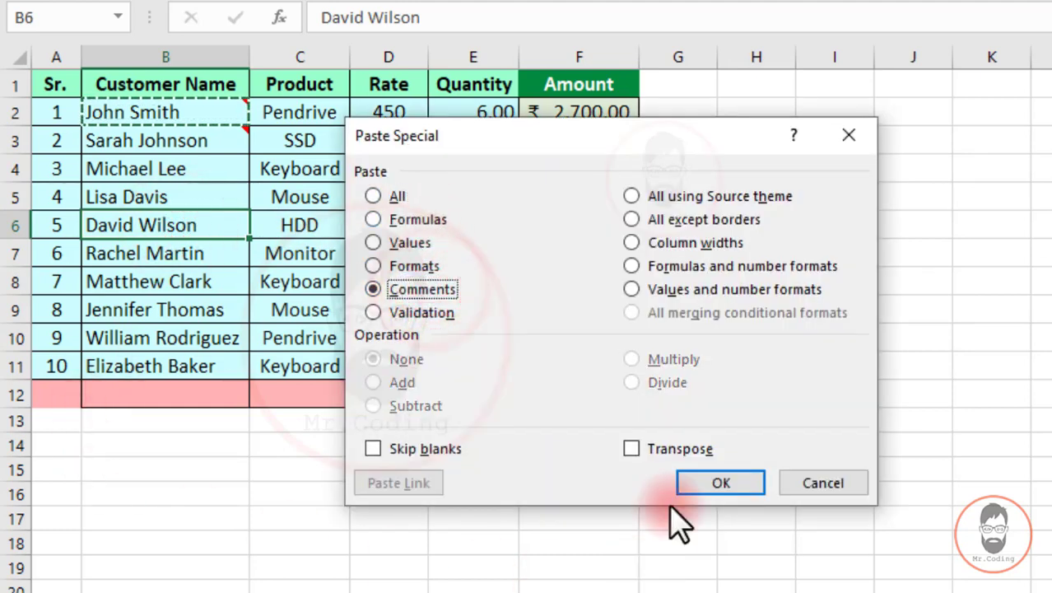
click(680, 484)
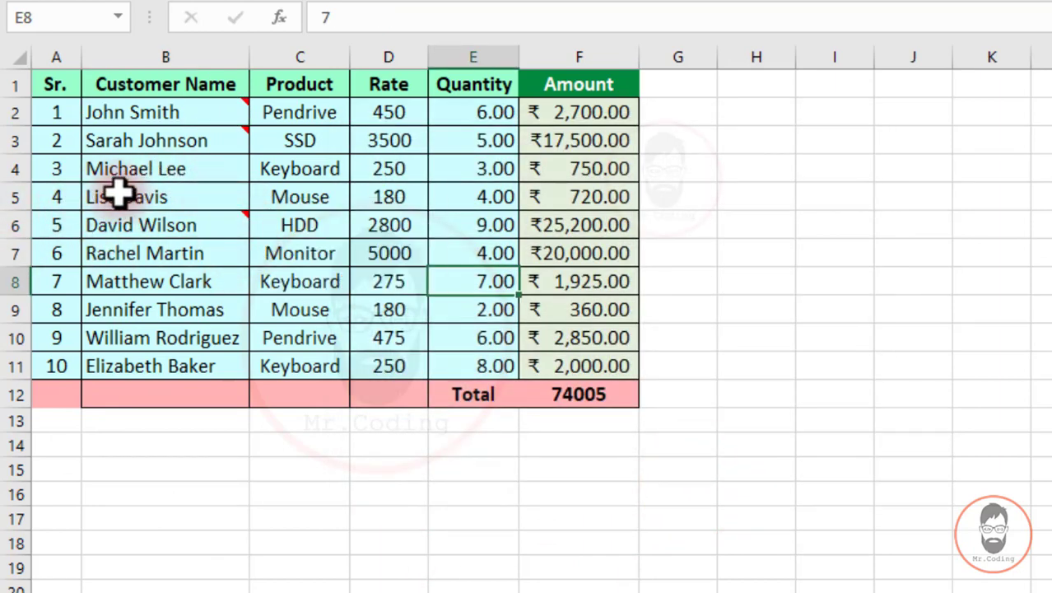
mouse_move(200, 218)
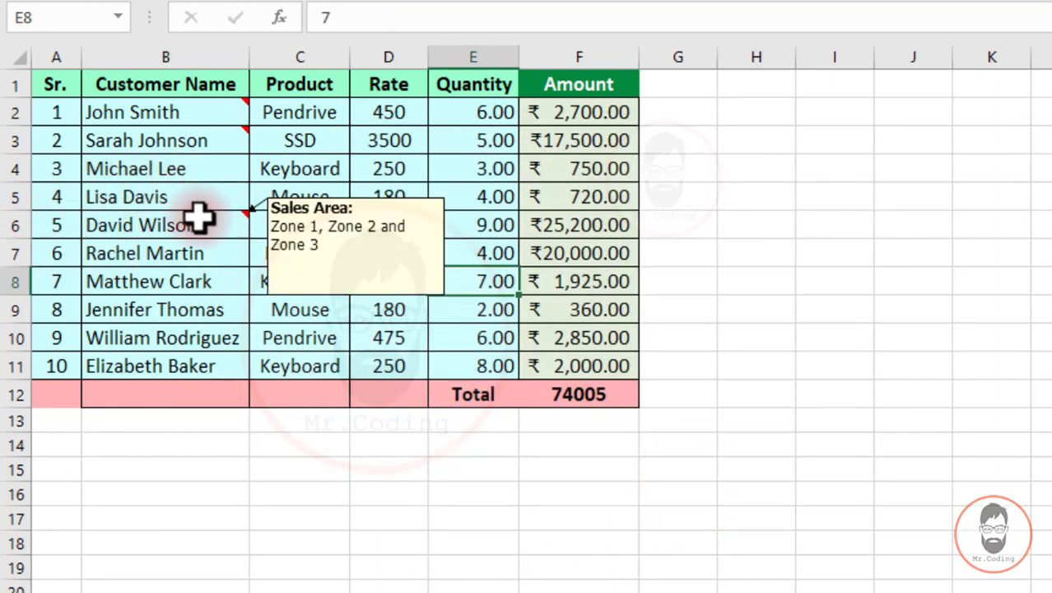
mouse_move(217, 106)
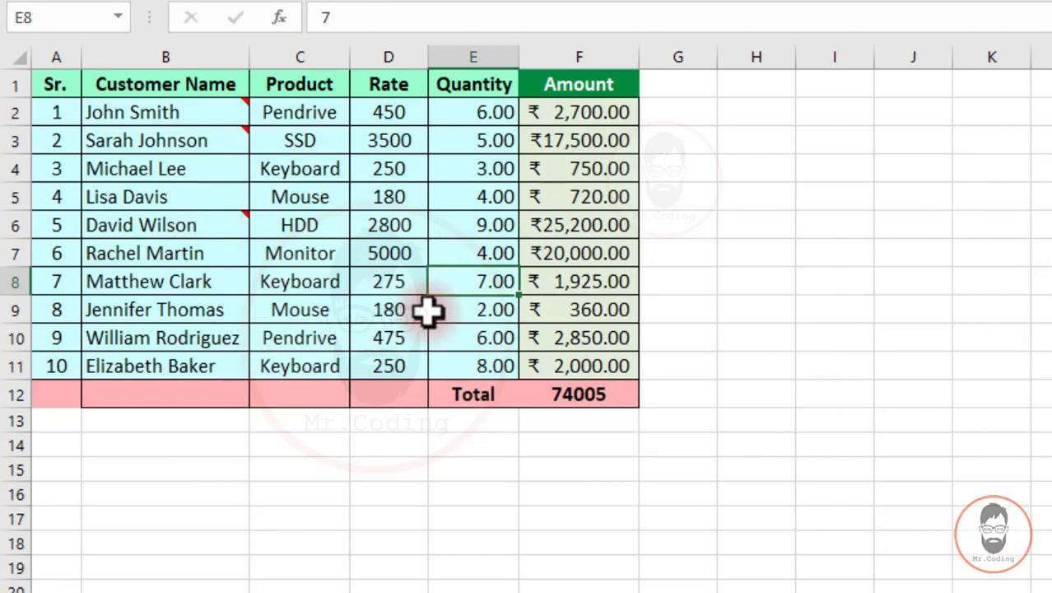
Use the drop-down lists in the Sales Area column to set C2 to Zone 2 and C3 to Zone 1.
key(Down)
key(Down)
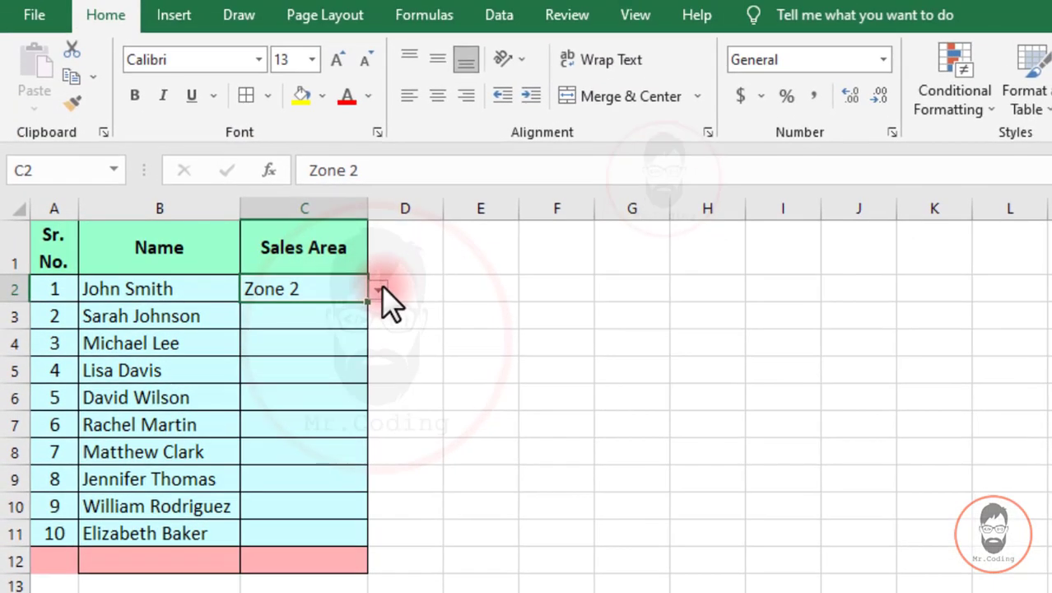
click(378, 290)
click(300, 323)
key(Return)
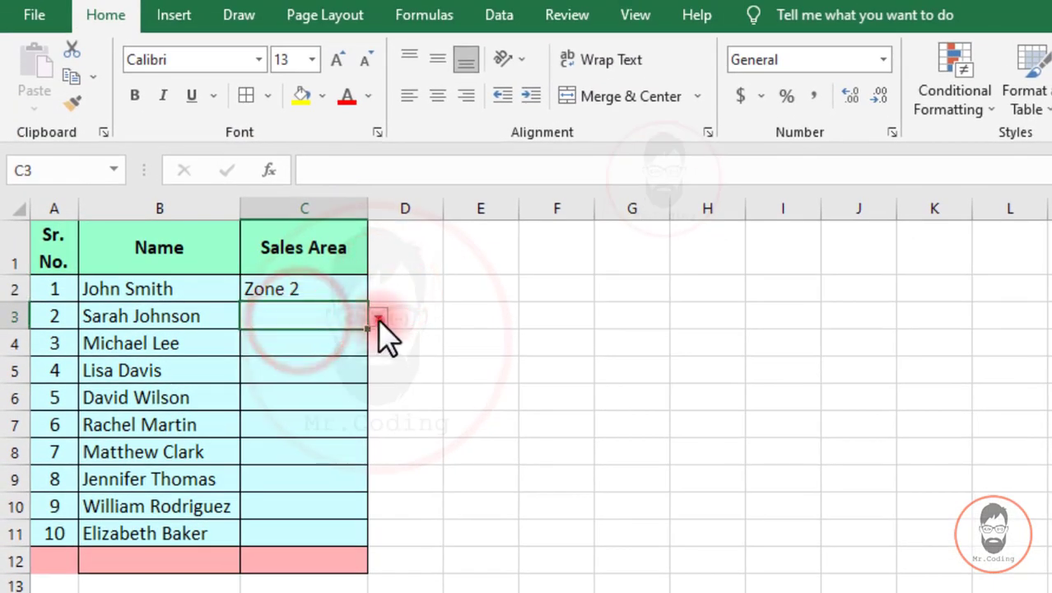
click(378, 317)
click(281, 367)
click(378, 315)
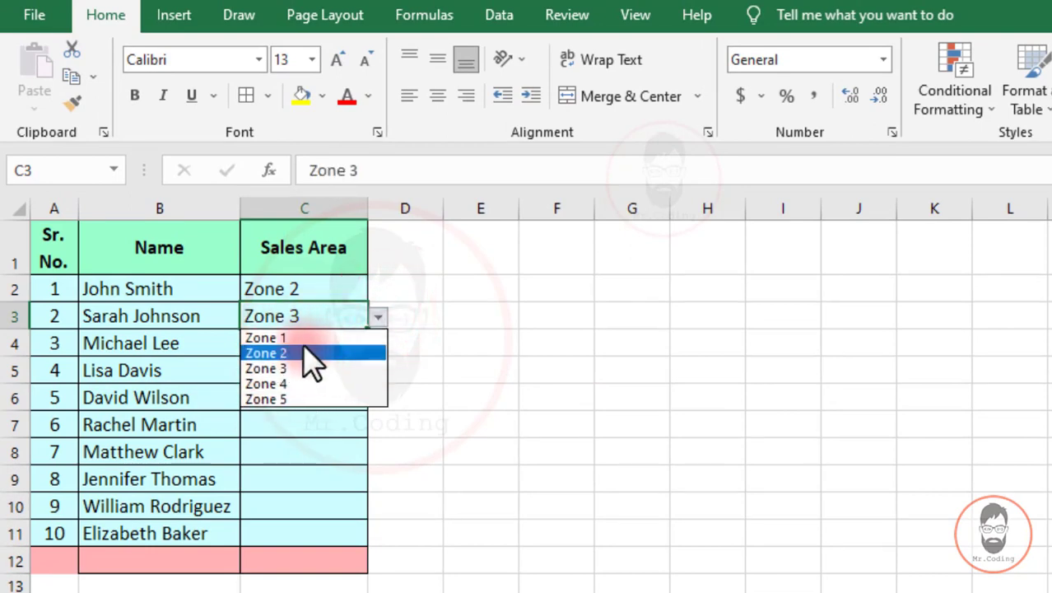
click(265, 338)
Locate the Data Validation command and examine the drop-down list in cell C2.
click(499, 15)
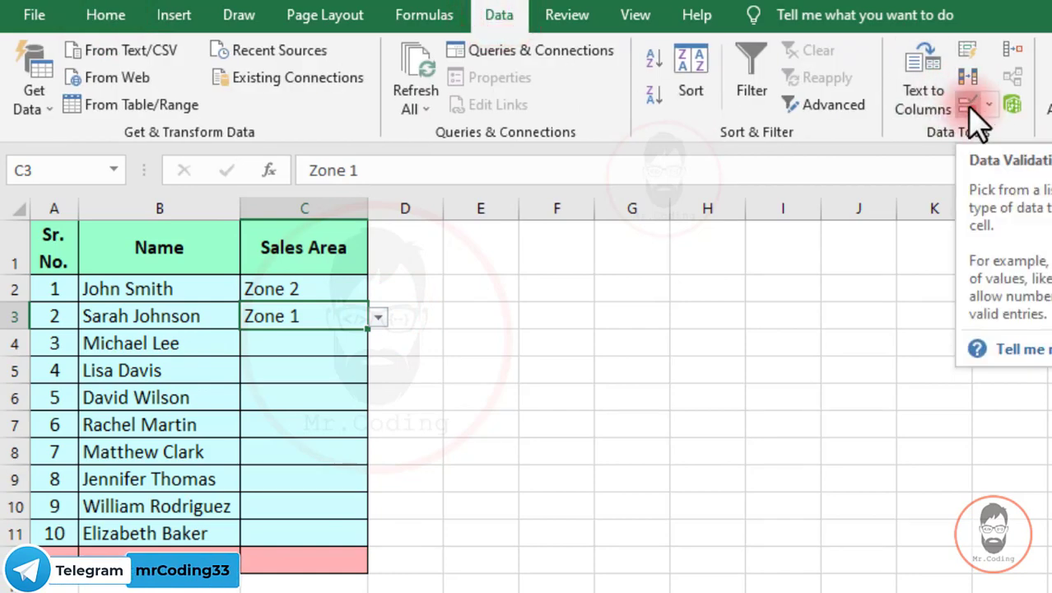
click(288, 296)
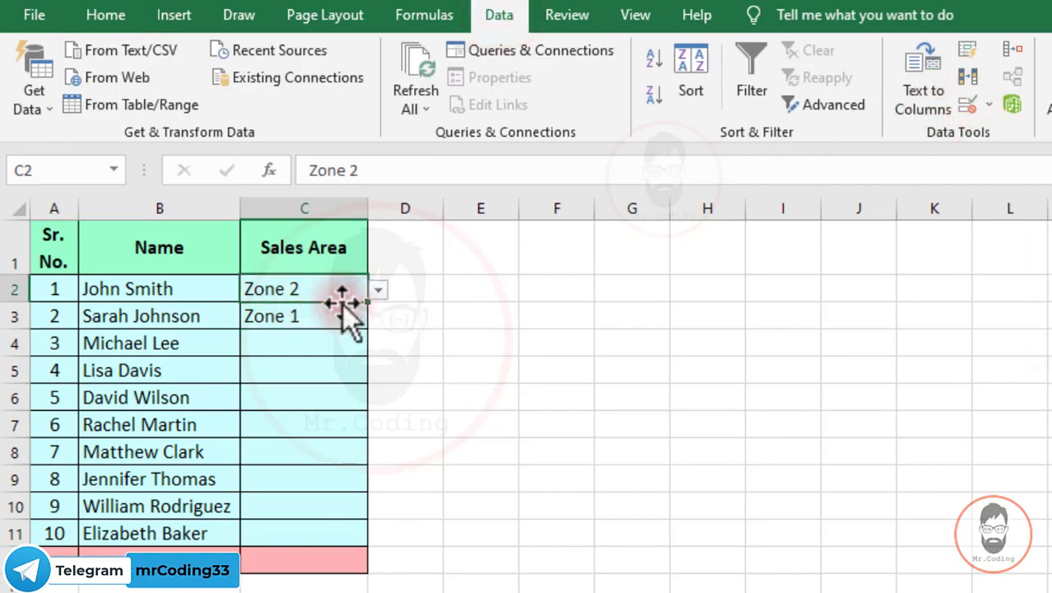
click(377, 289)
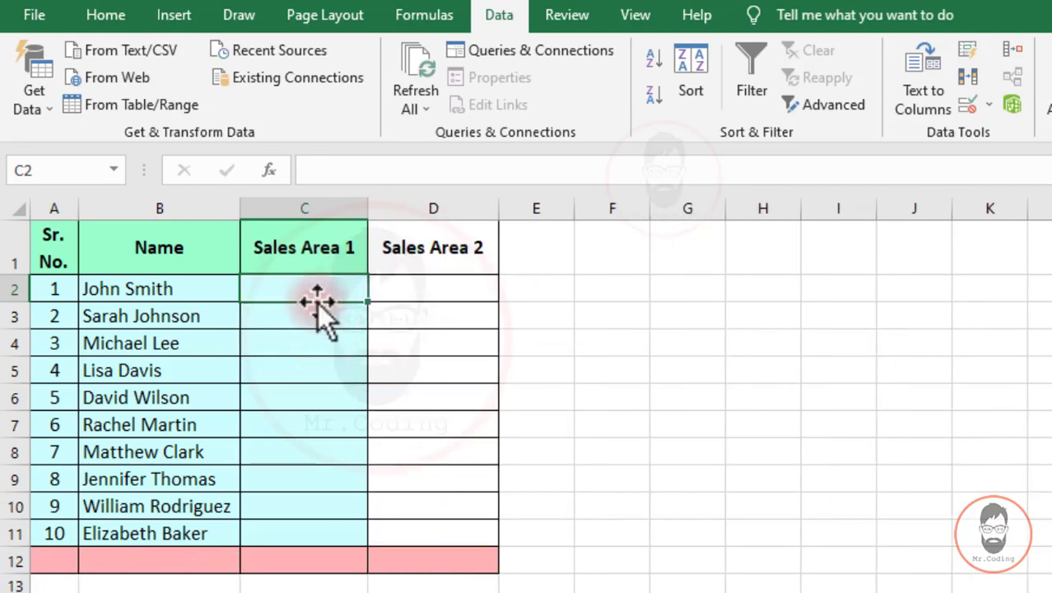
click(299, 288)
click(303, 340)
click(301, 288)
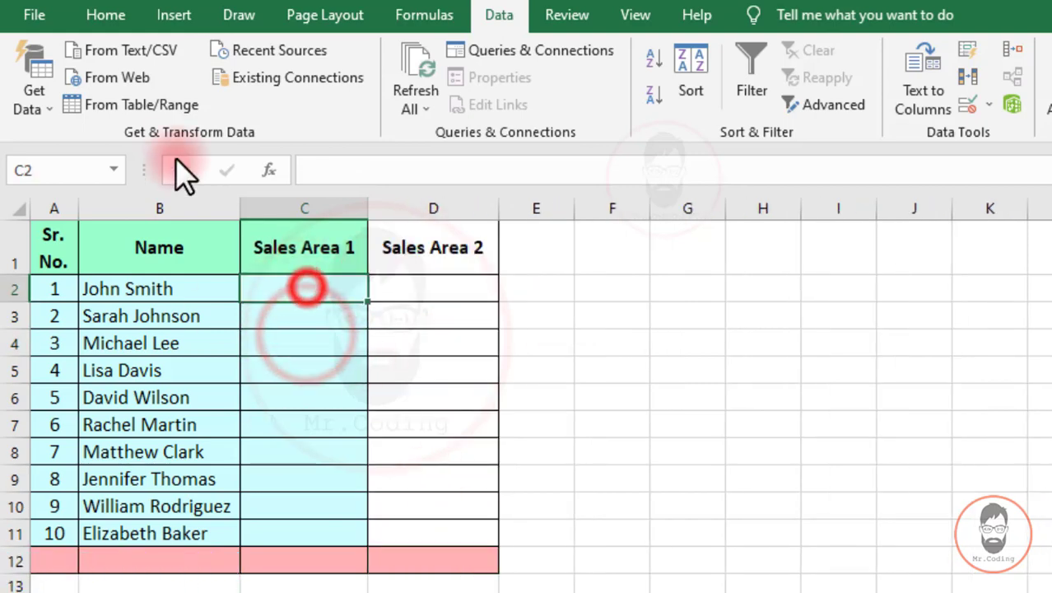
click(112, 10)
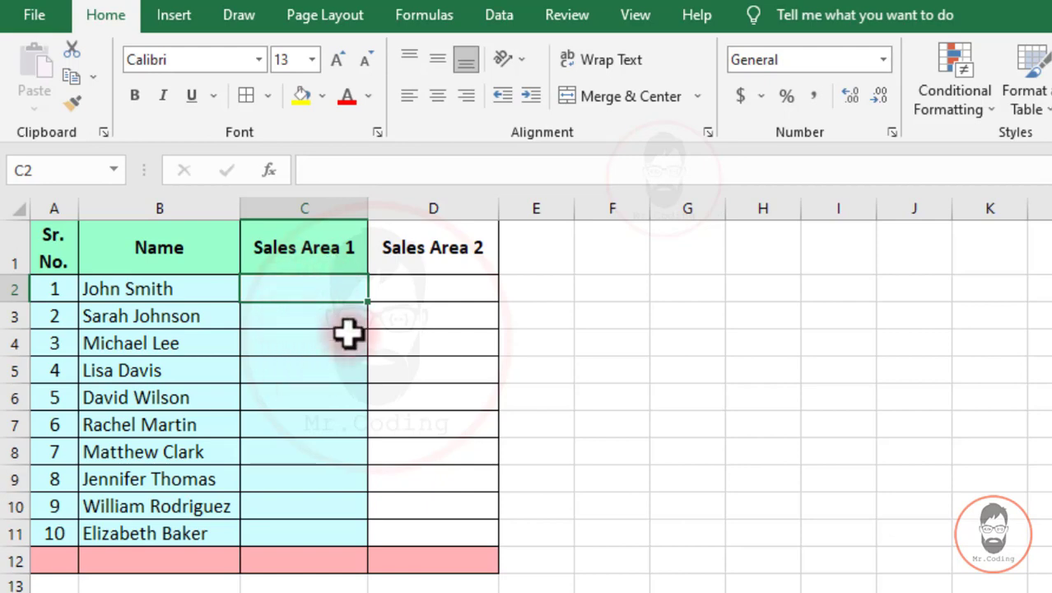
click(718, 453)
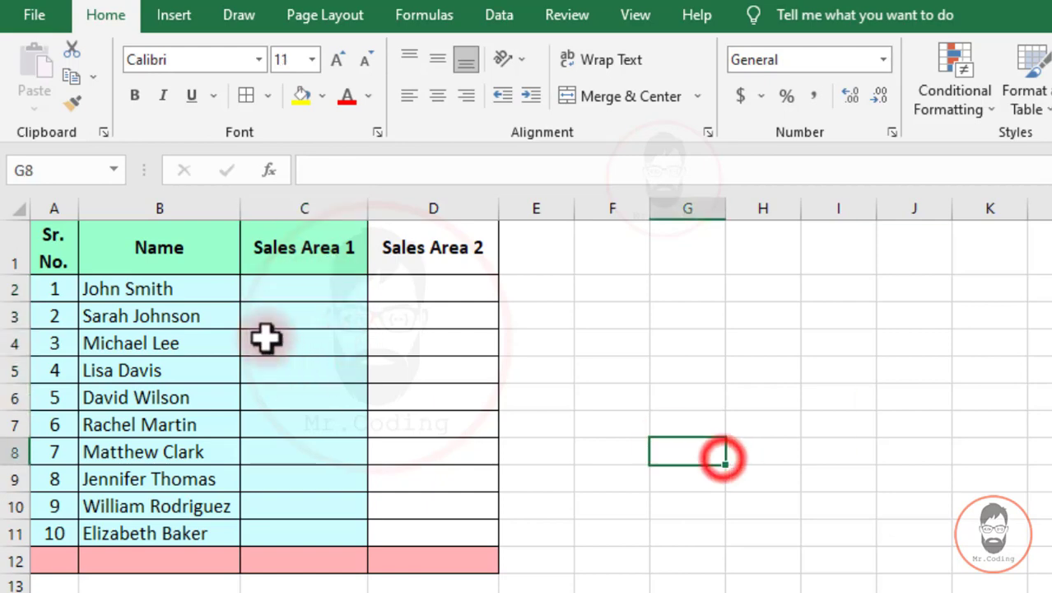
Add List data validation to cell C2 with the source Zone 1, Zone 2, Zone 3, Zone 4, Zone 5.
click(318, 288)
click(499, 16)
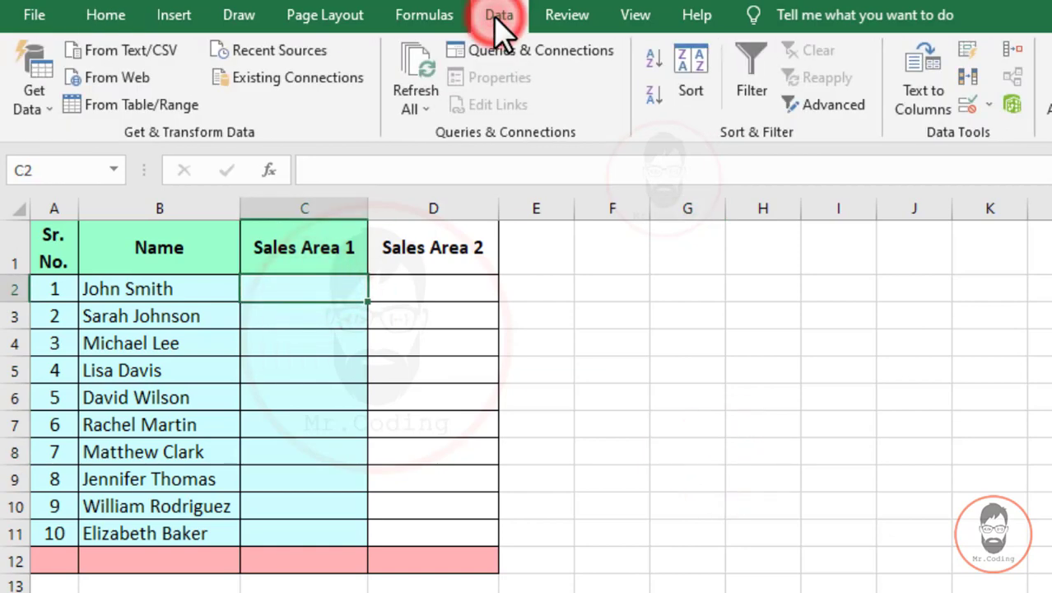
click(969, 103)
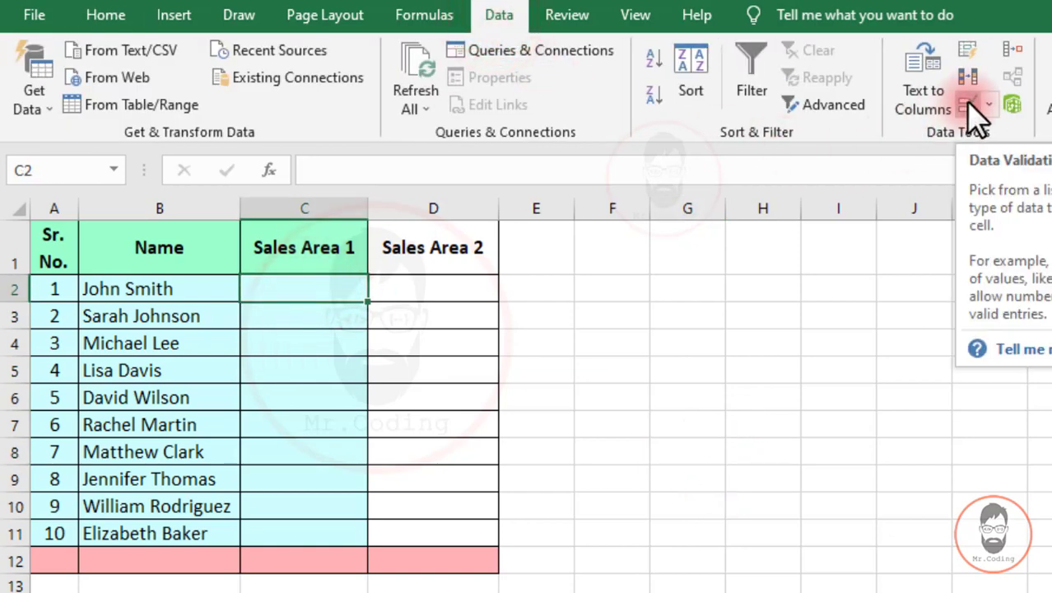
click(384, 280)
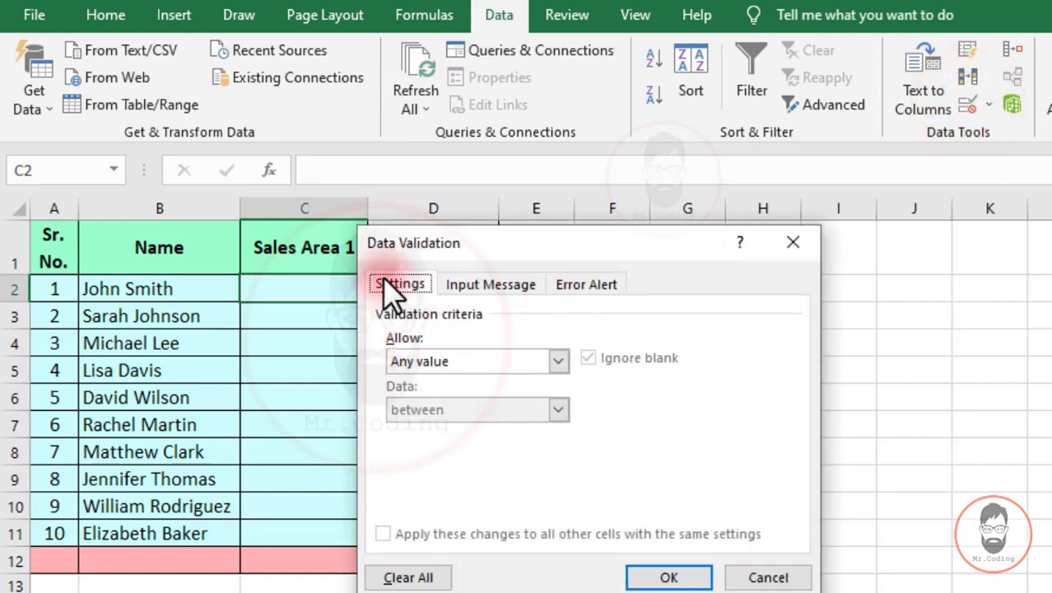
click(401, 285)
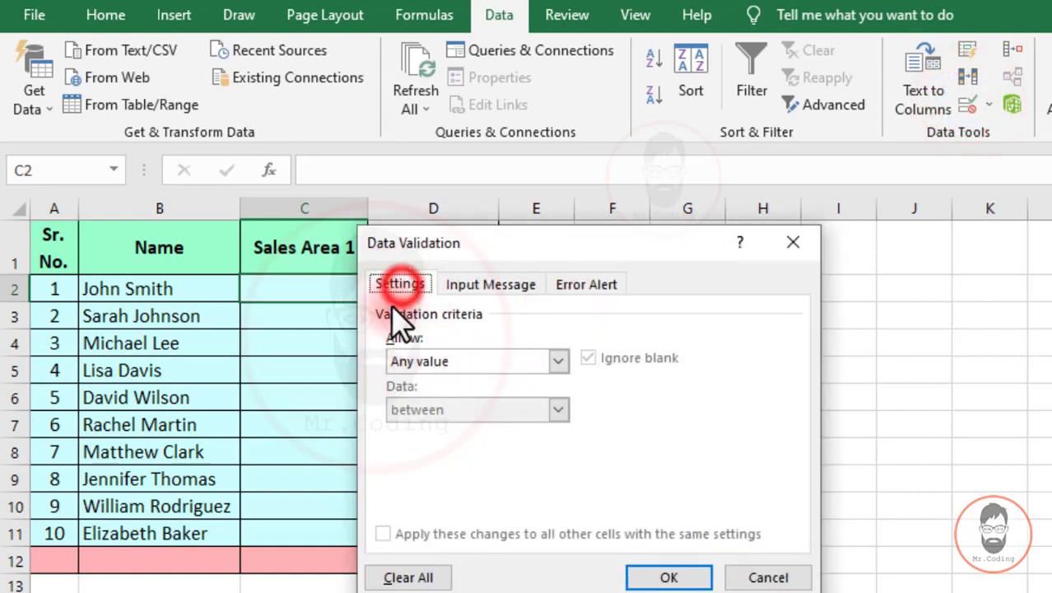
click(498, 362)
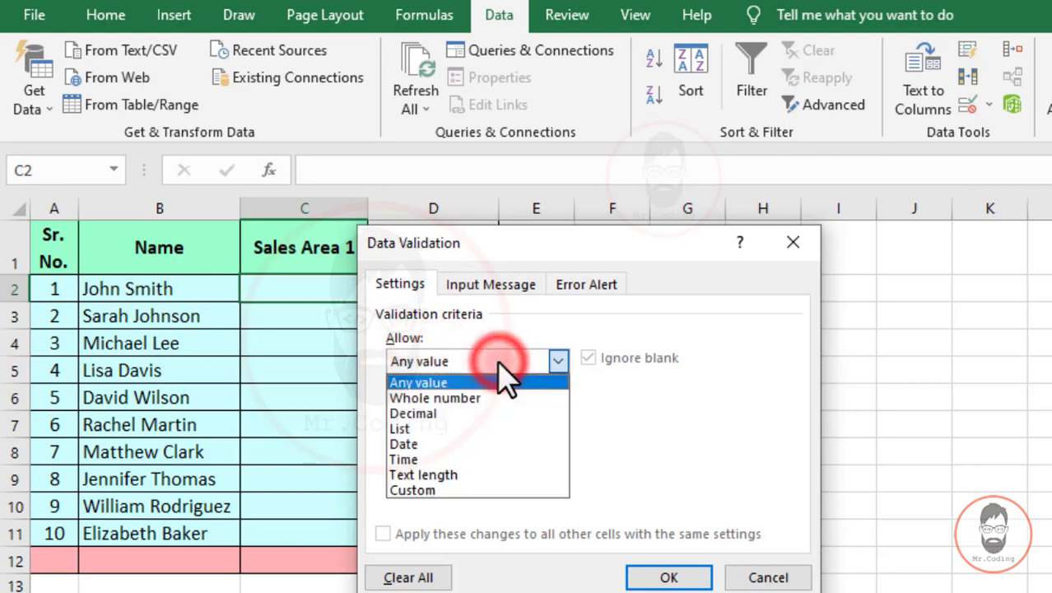
click(402, 429)
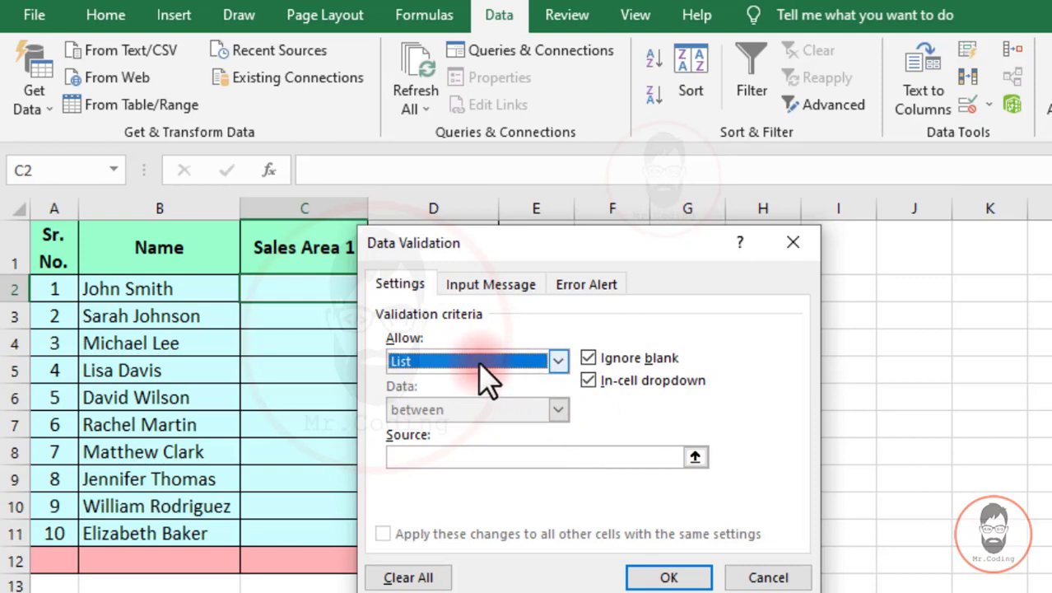
click(397, 461)
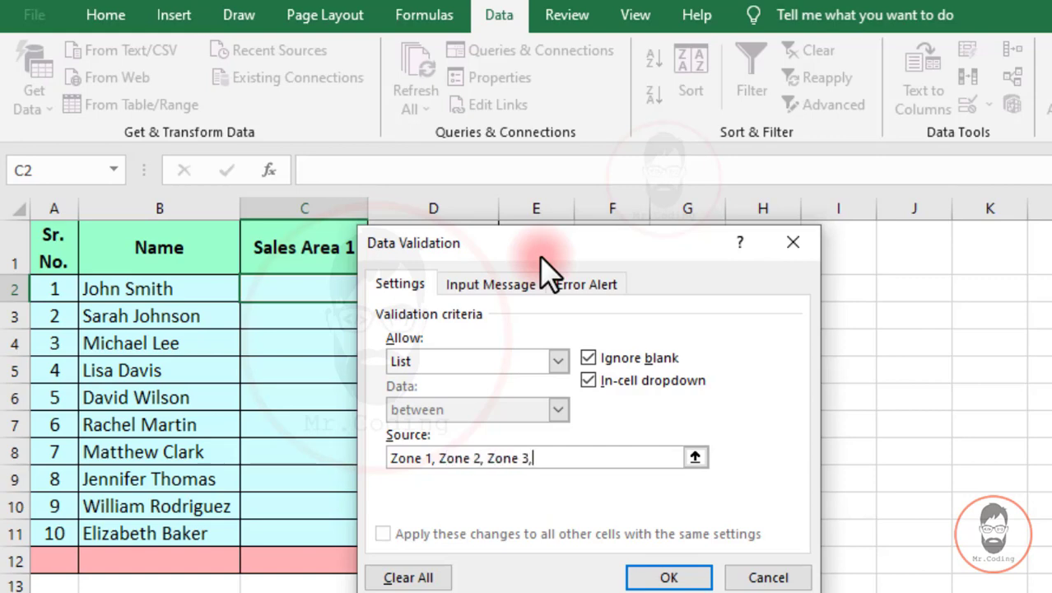
text(Zone 4, Zone 5)
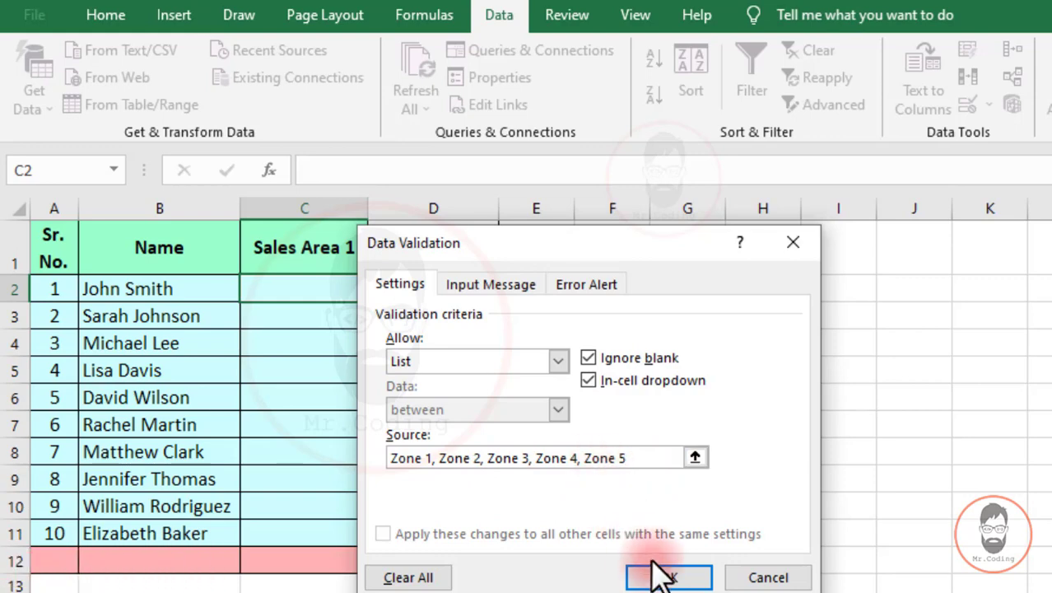
click(670, 577)
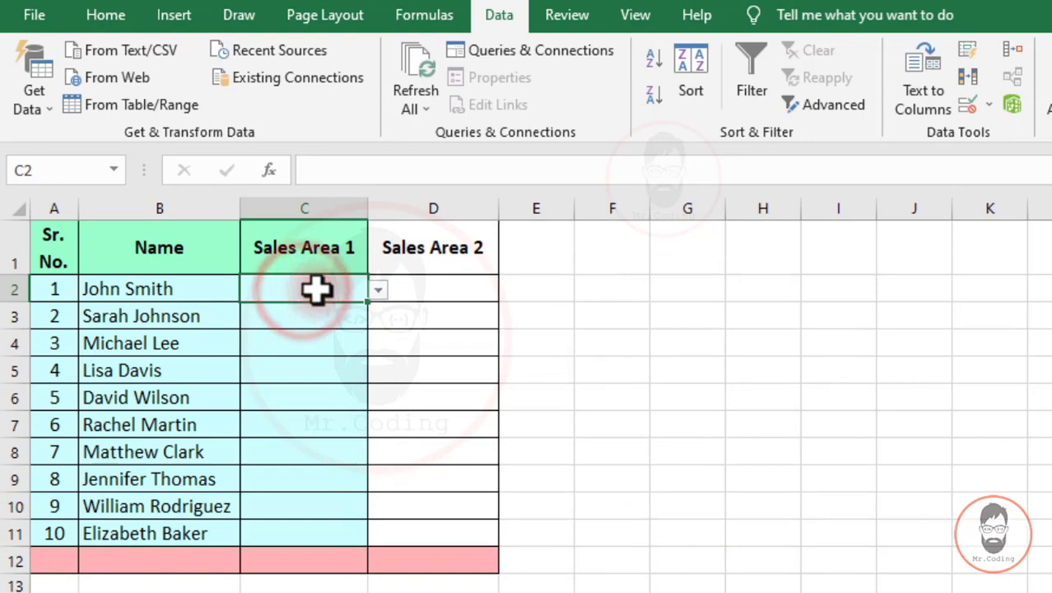
Set C2 to Zone 2 from its drop-down list and copy the cell to C3:C11.
click(377, 290)
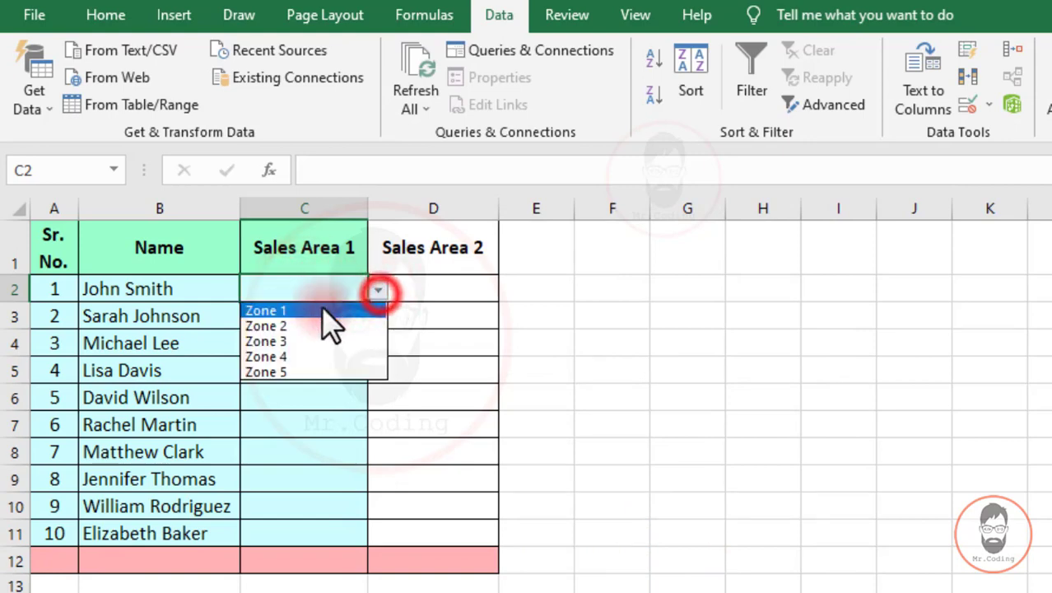
click(269, 328)
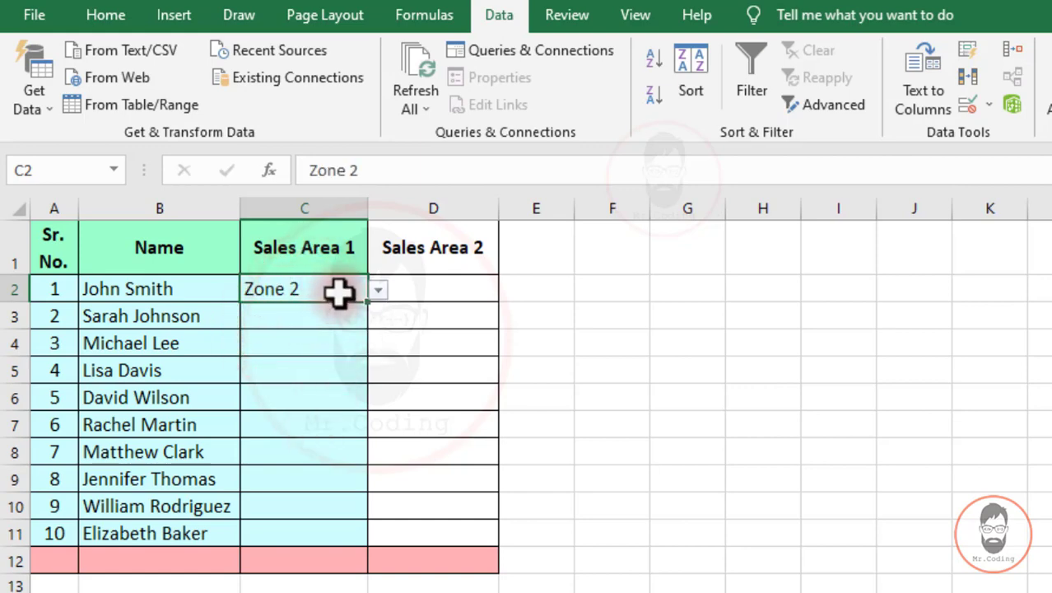
drag(330, 315, 312, 536)
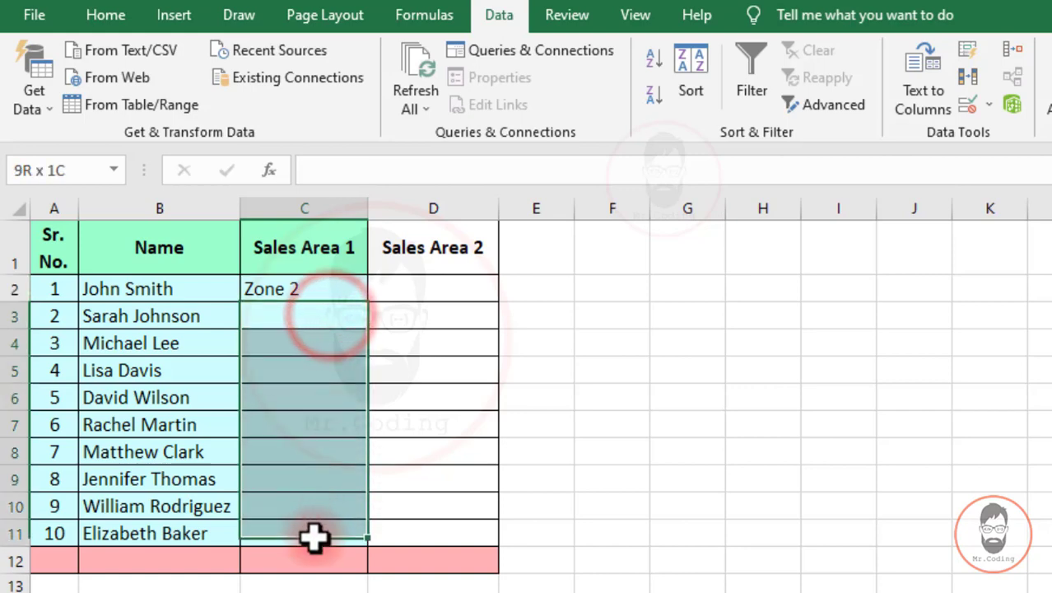
click(336, 283)
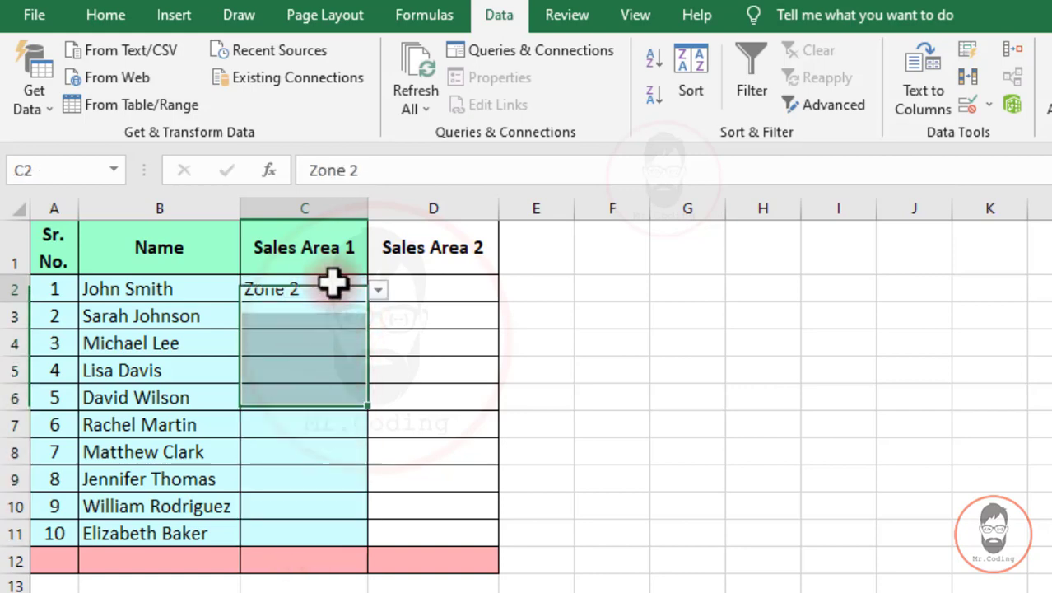
key(ctrl+c)
drag(331, 315, 314, 540)
key(ctrl+v)
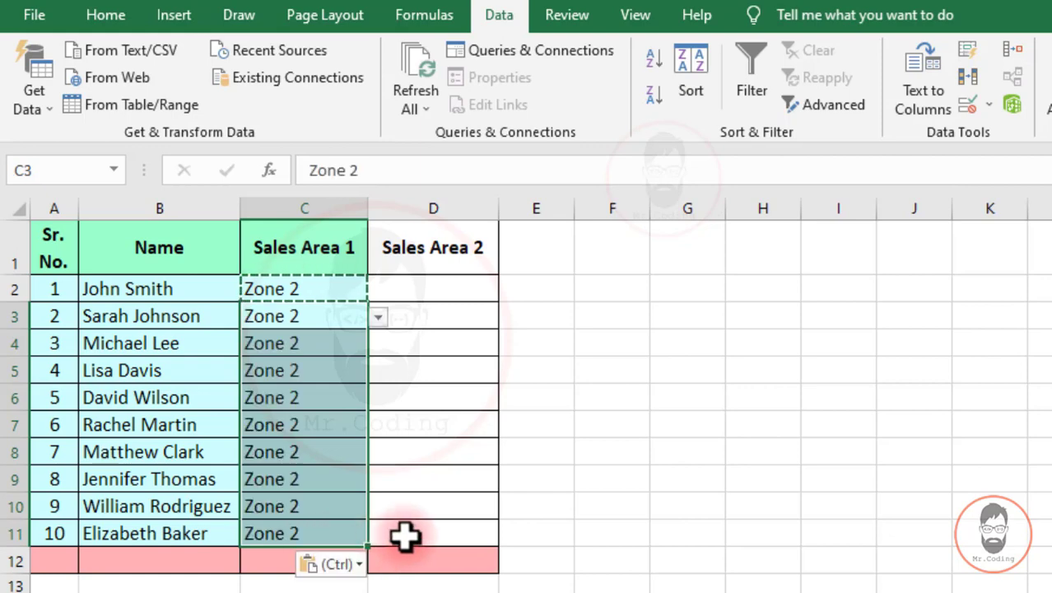
Set cell C4 to Zone 4 using its drop-down list.
click(322, 402)
click(294, 312)
drag(294, 310, 306, 513)
click(362, 345)
click(377, 344)
click(375, 345)
click(375, 344)
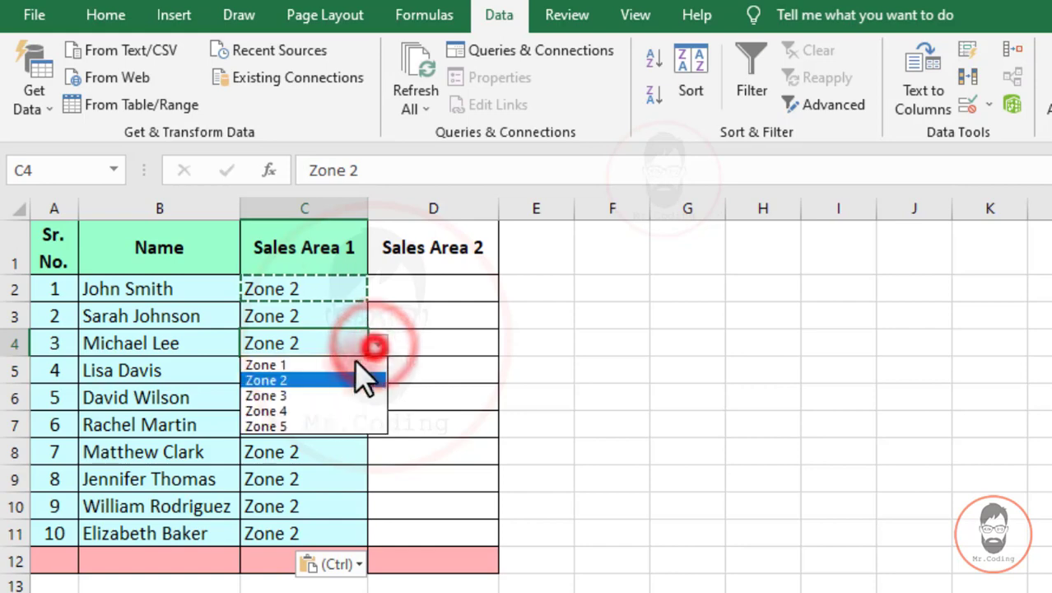
click(325, 381)
click(381, 344)
click(294, 408)
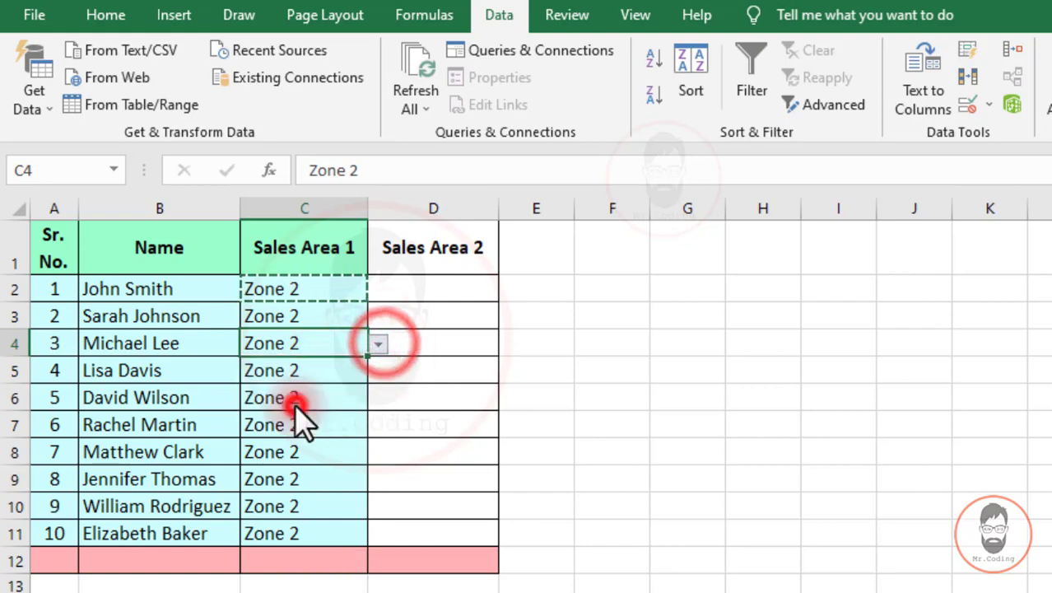
click(294, 402)
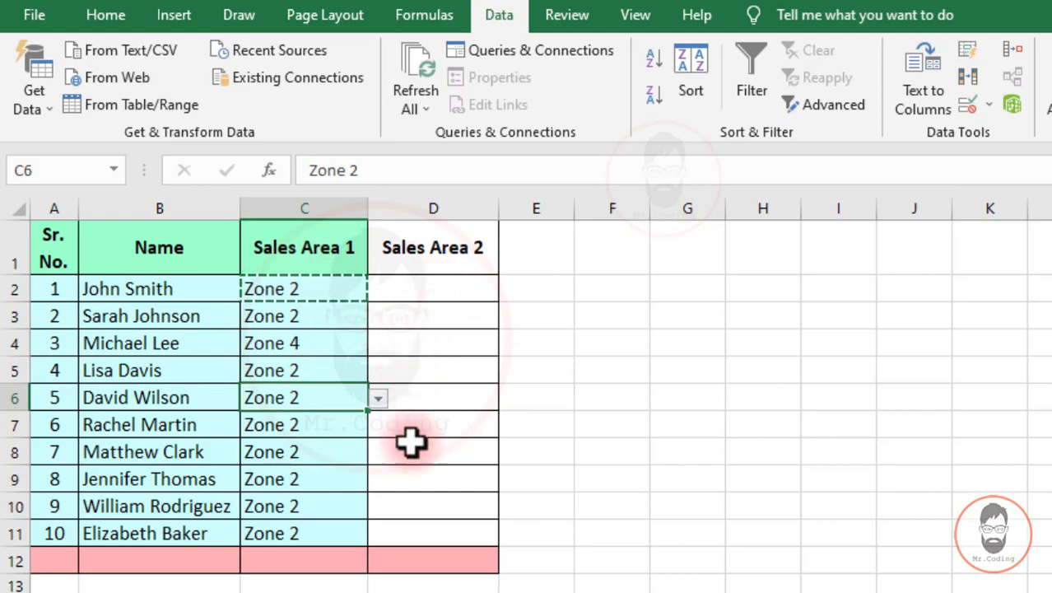
Try a regular paste of C2:C11 into the Sales Area 2 column starting at D2, and undo it.
drag(322, 286, 315, 531)
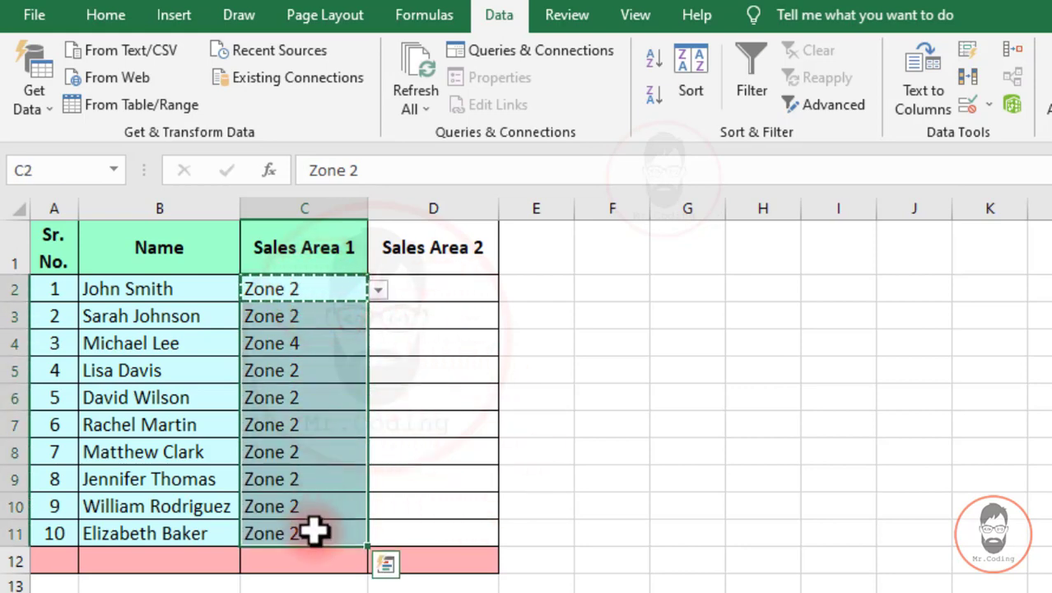
click(439, 287)
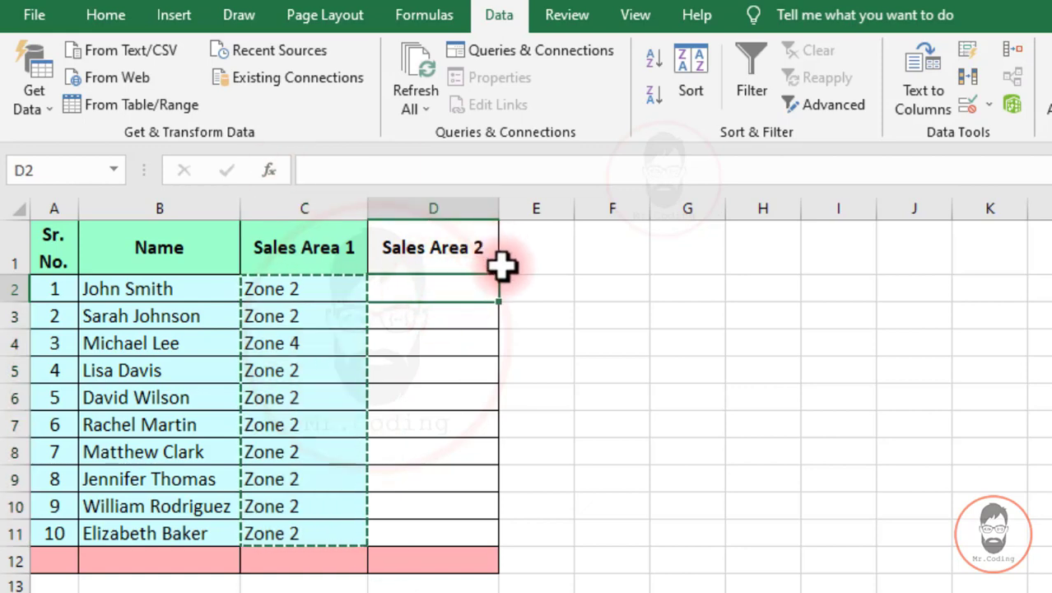
key(ctrl+v)
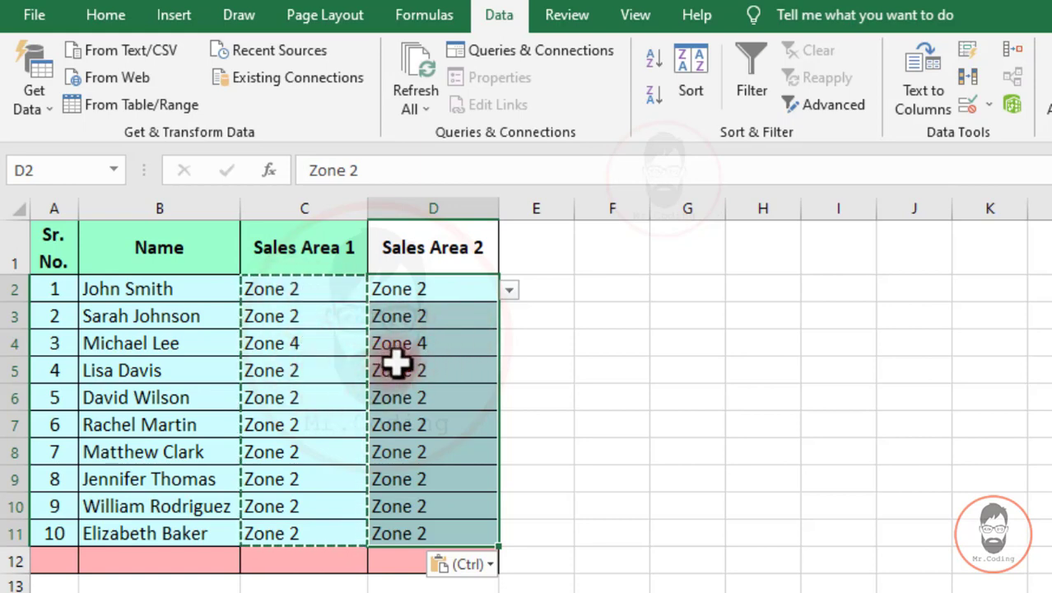
key(ctrl+z)
Copy C2:C11 and paste only its data validation onto D2:D11 using Paste Special with the Validation option.
click(344, 296)
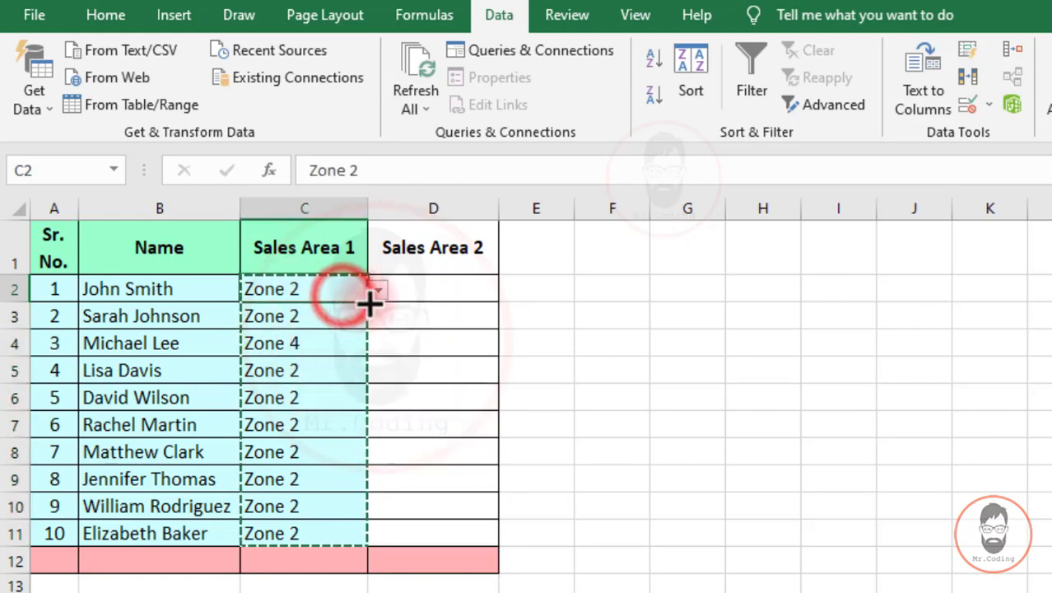
click(377, 290)
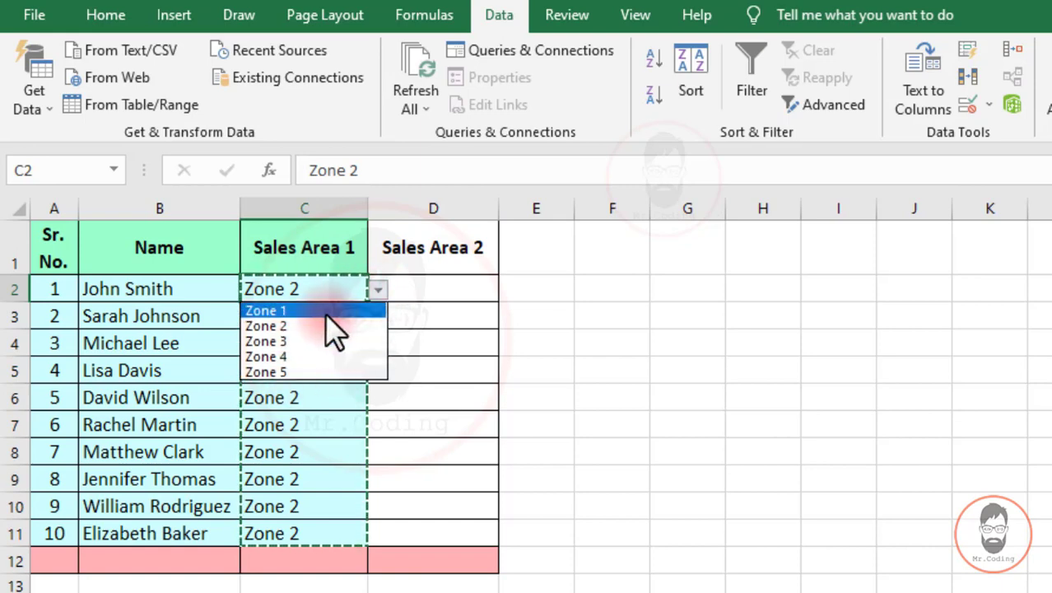
click(424, 313)
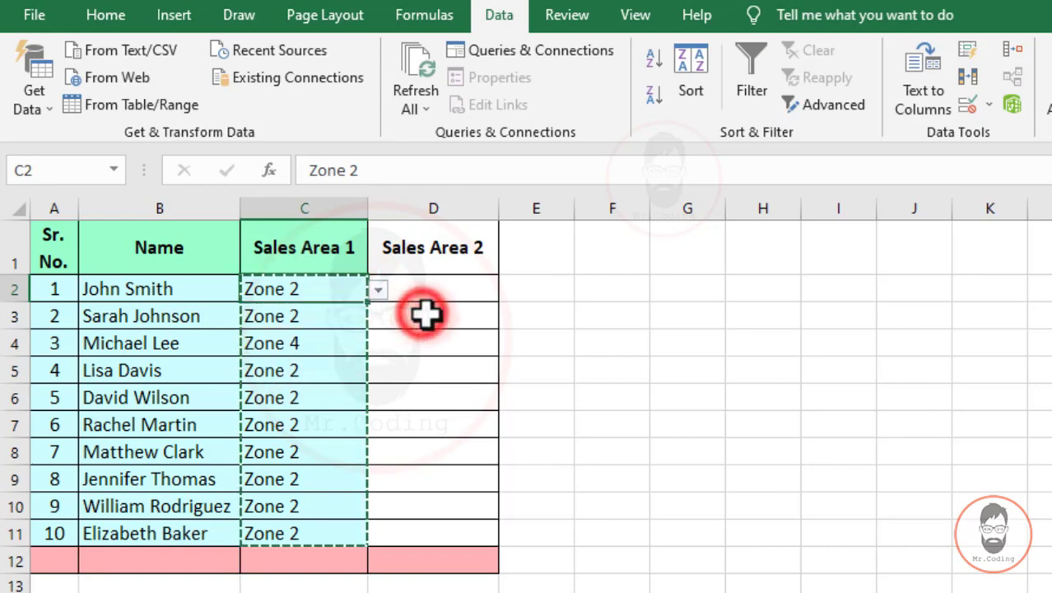
drag(324, 287, 319, 540)
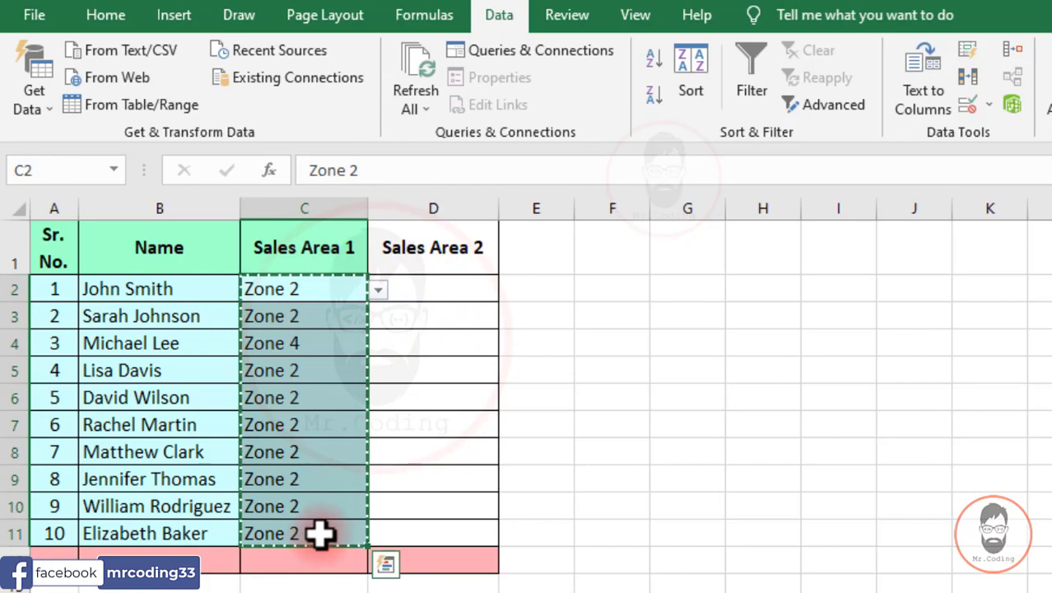
click(444, 282)
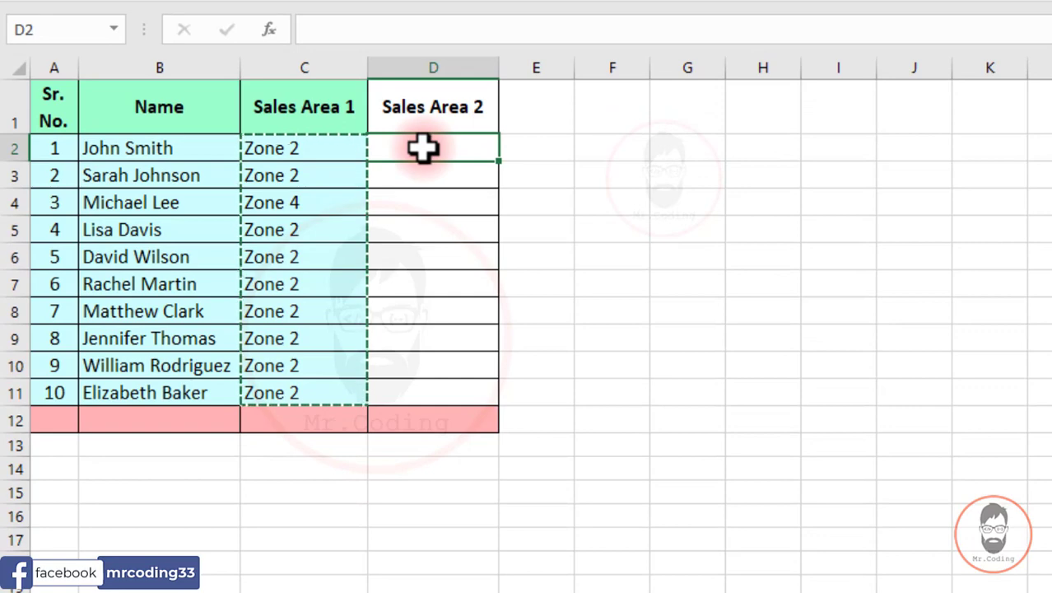
key(ctrl+alt+v)
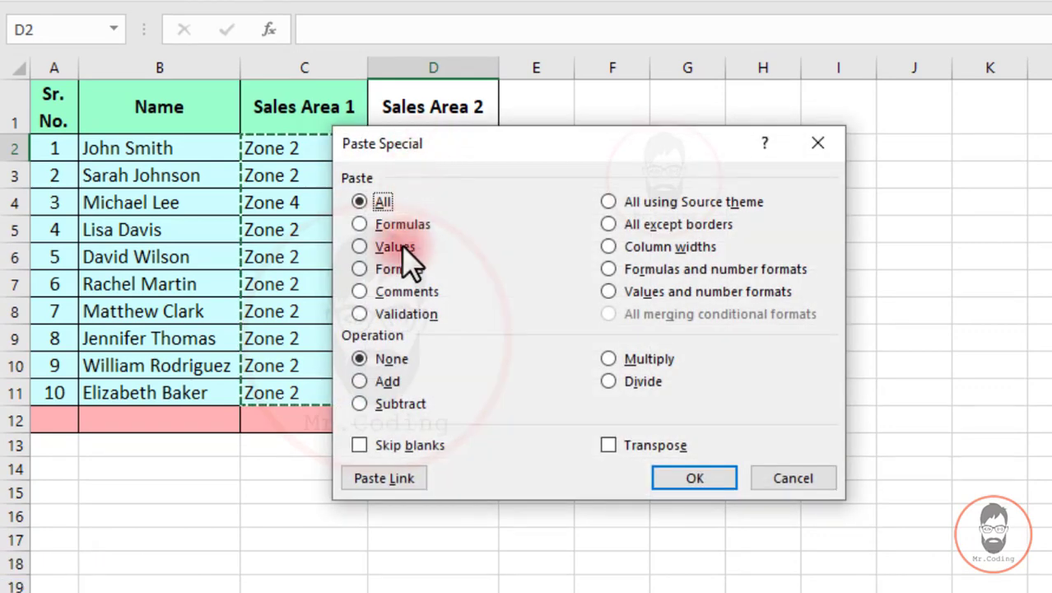
click(391, 316)
click(696, 477)
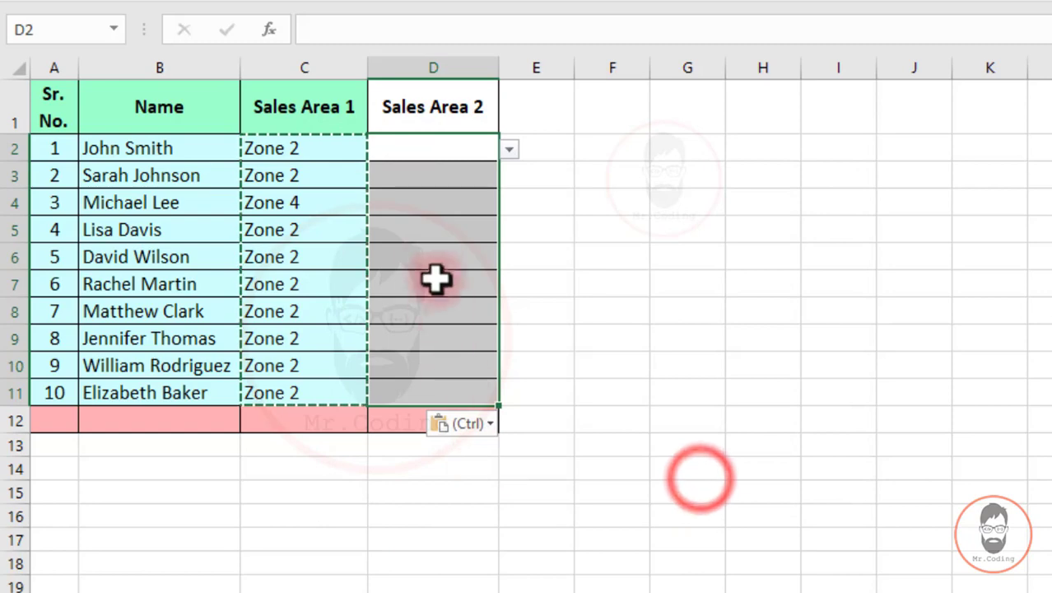
Use the drop-down lists in the Sales Area 2 column to set D6 and D8 to Zone 3 and D3 to Zone 4.
click(434, 258)
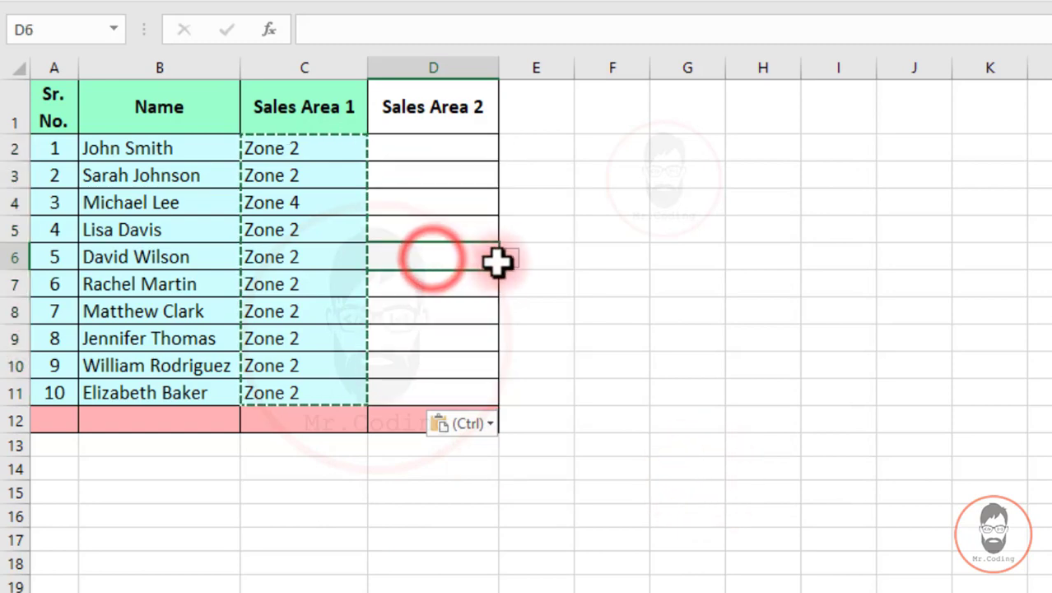
click(507, 257)
click(494, 308)
click(473, 312)
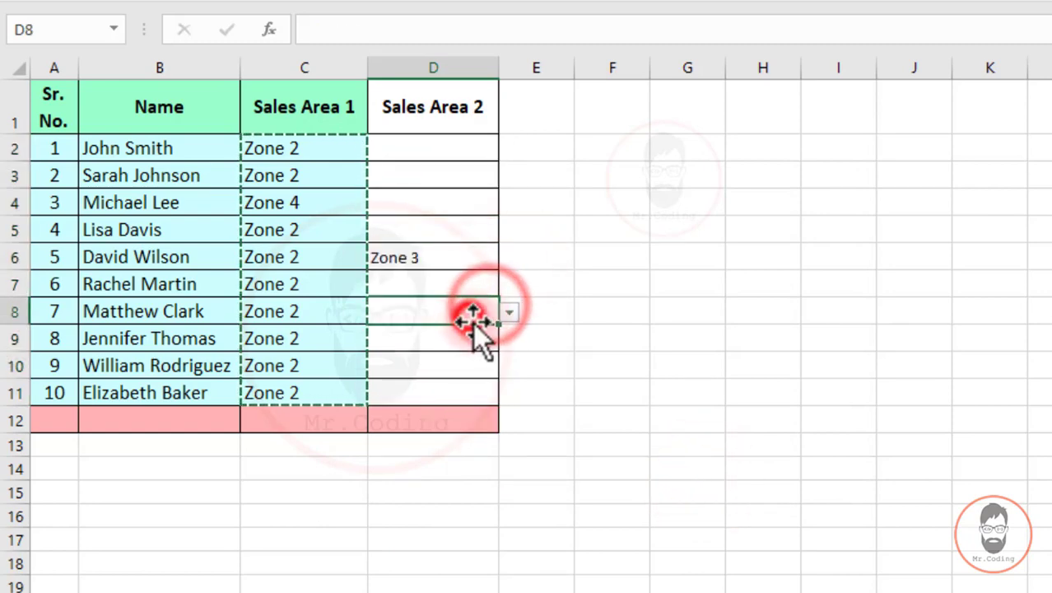
click(509, 312)
click(446, 363)
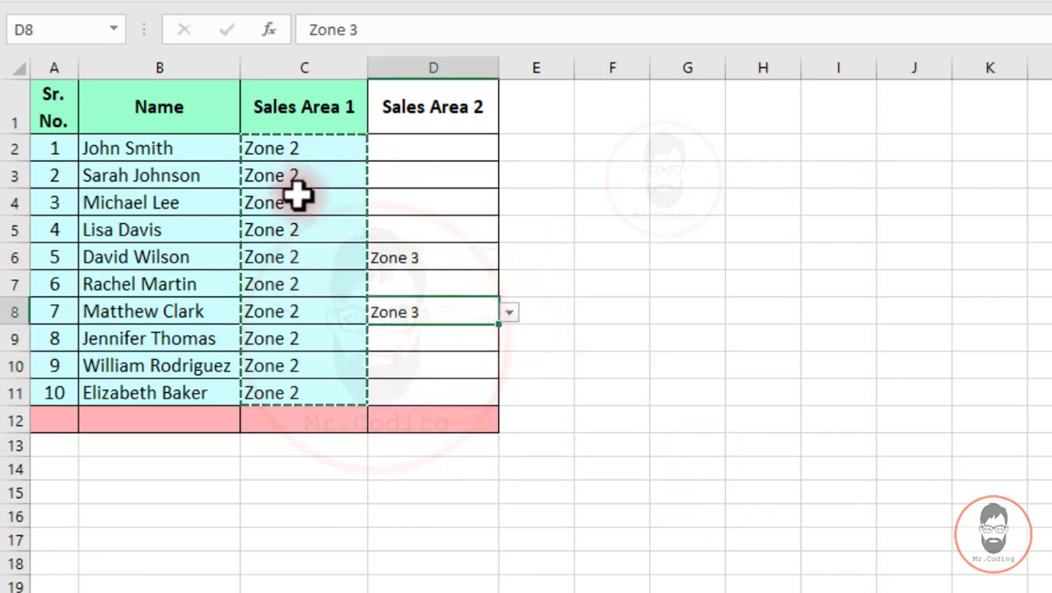
click(474, 174)
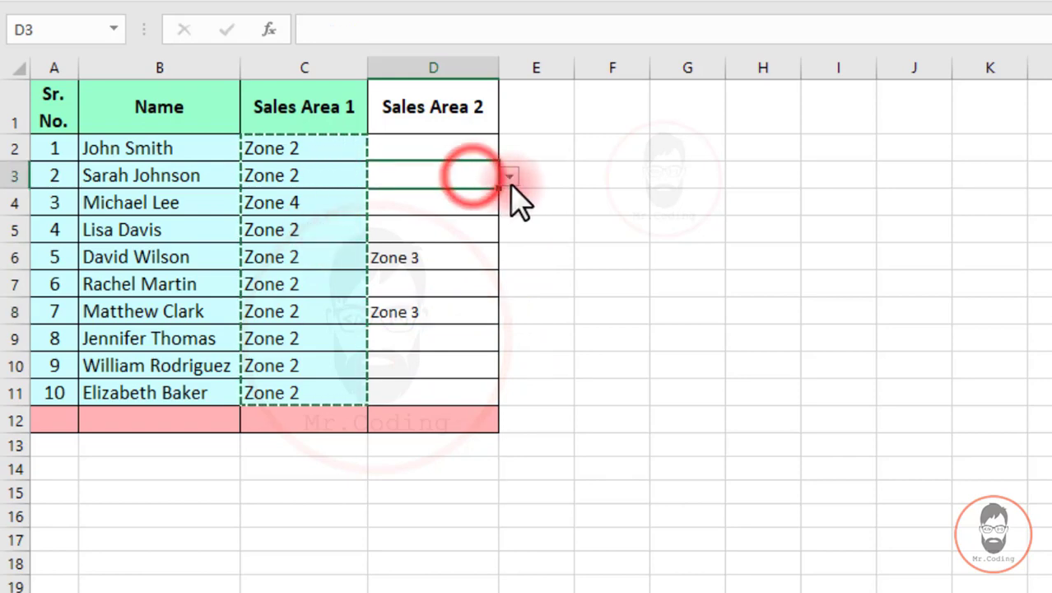
click(510, 180)
click(444, 241)
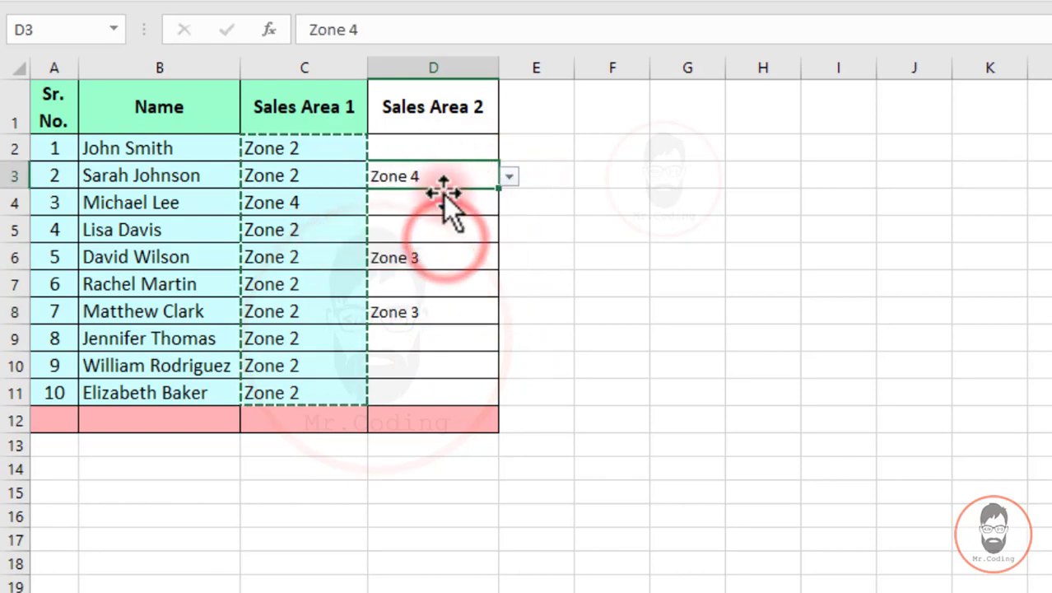
Try copying table A1:D12 to F1 using Paste Special with the All using Source theme option, and undo the paste.
click(445, 209)
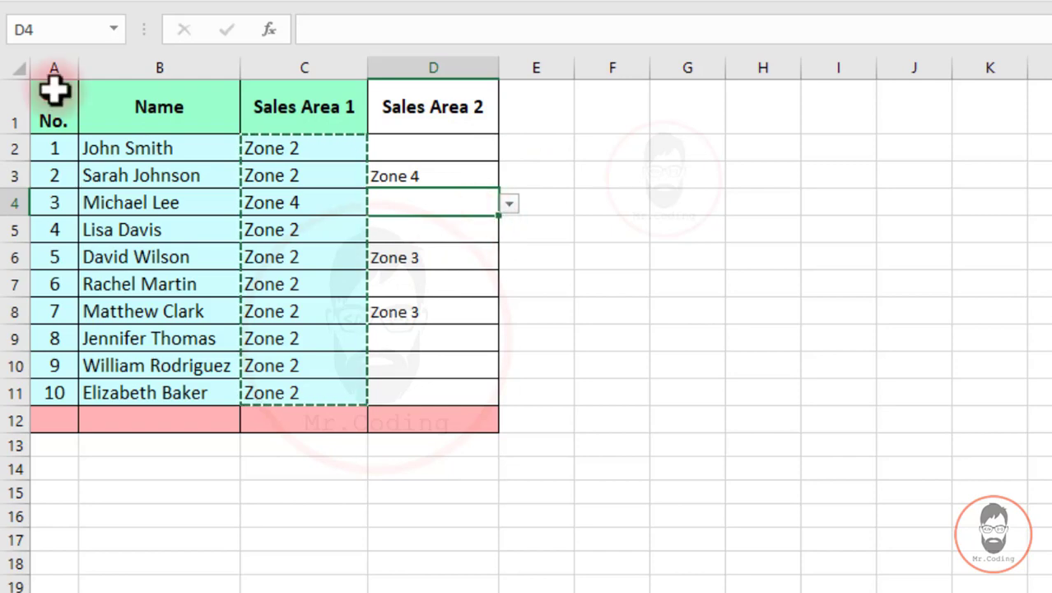
drag(52, 87, 457, 430)
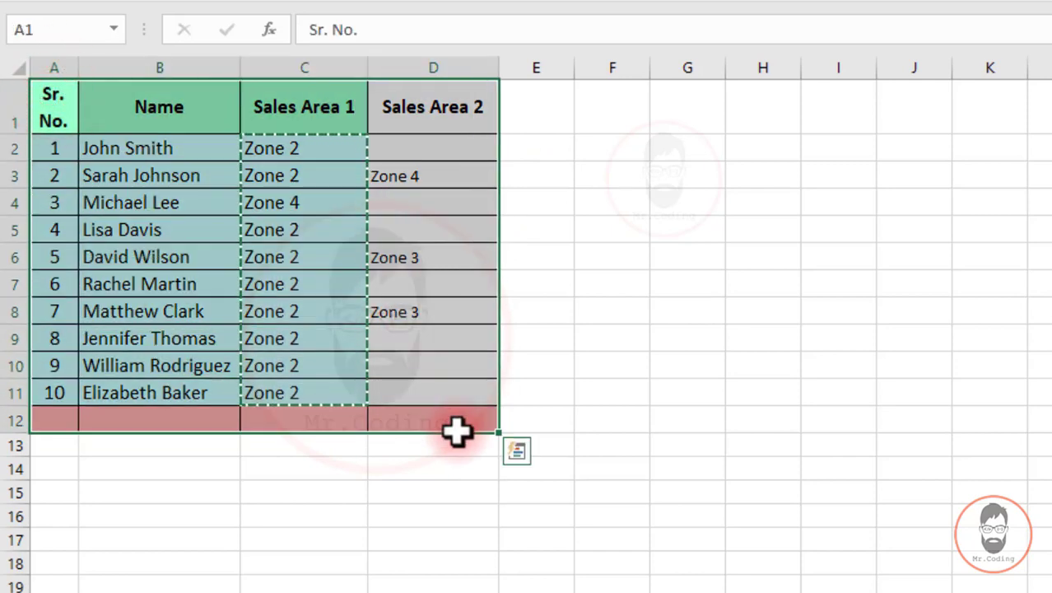
click(629, 103)
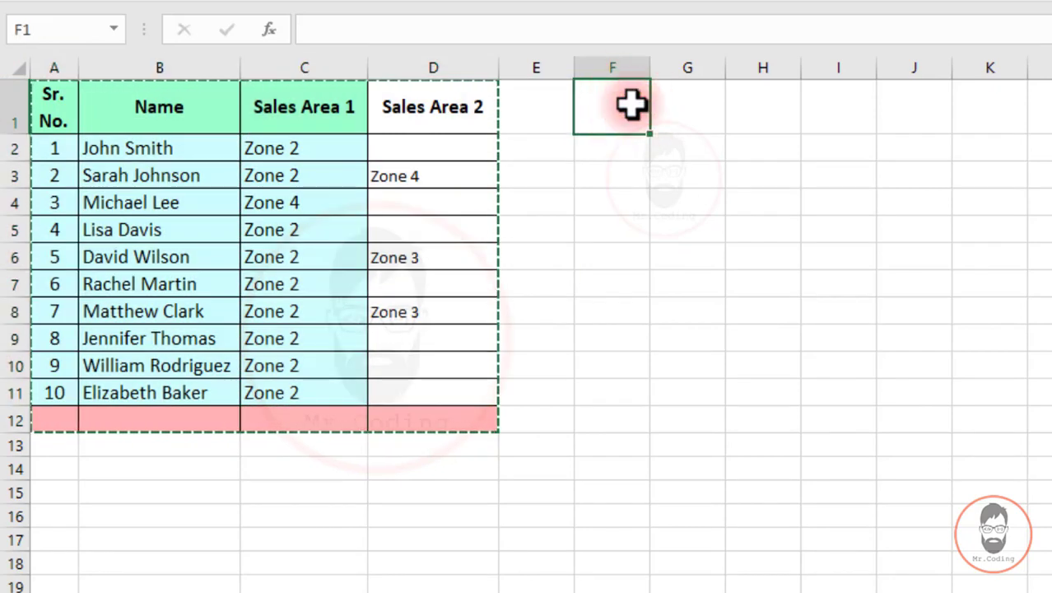
key(ctrl+alt+v)
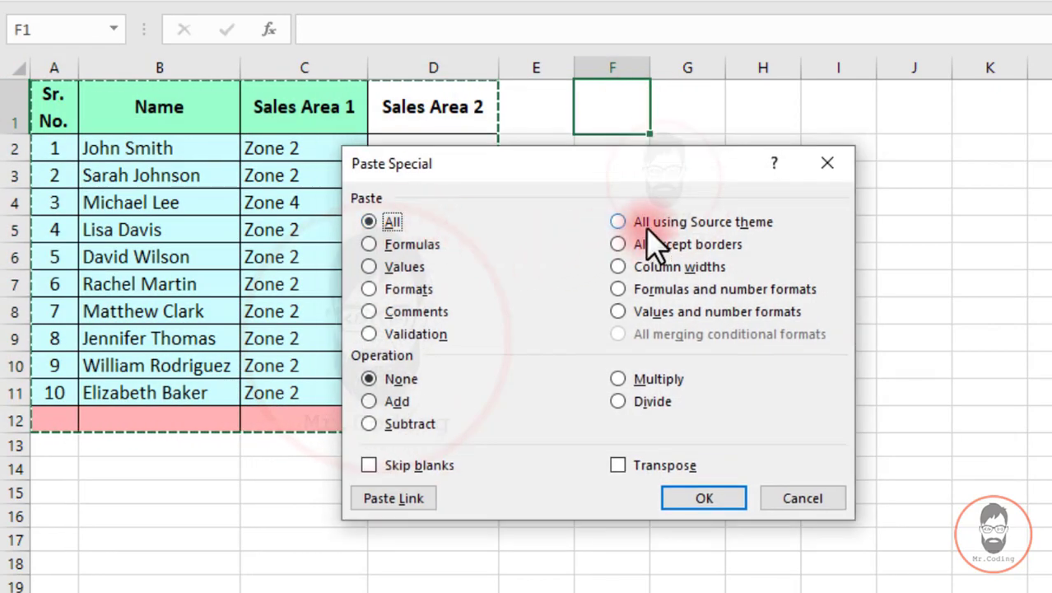
click(710, 226)
click(715, 499)
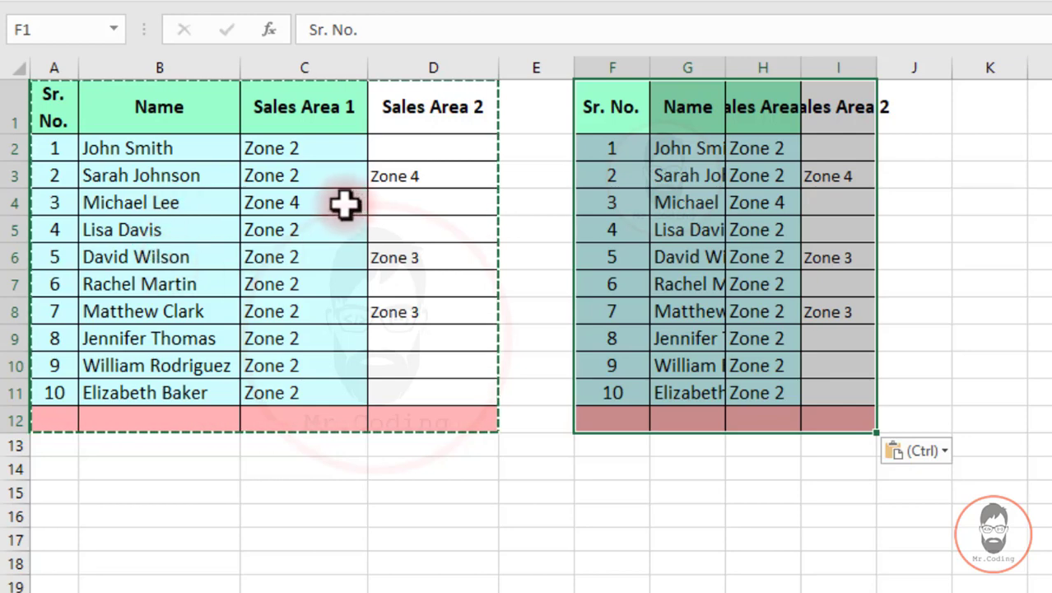
click(753, 149)
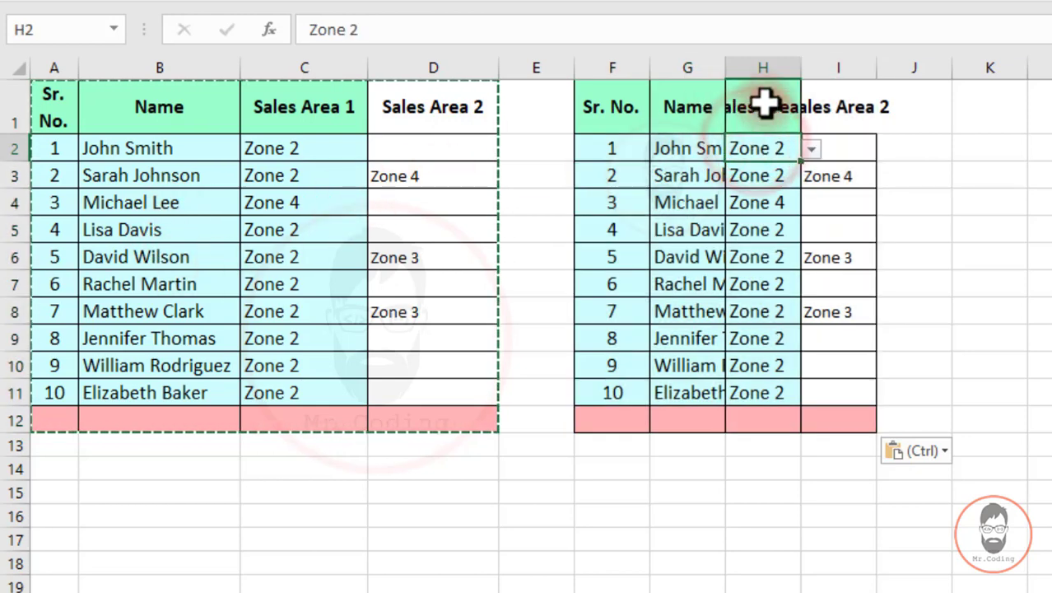
key(ctrl+a)
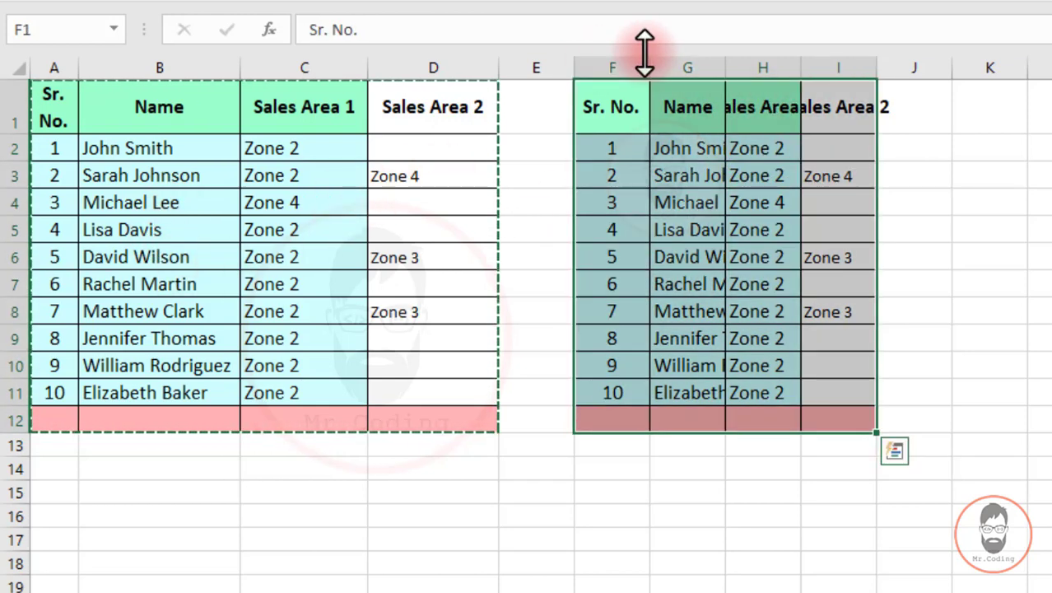
key(ctrl+z)
Paste the copied table A1:D12 at F1 with the All except borders option and check the drop-down lists in H5 and I5.
key(ctrl+alt+v)
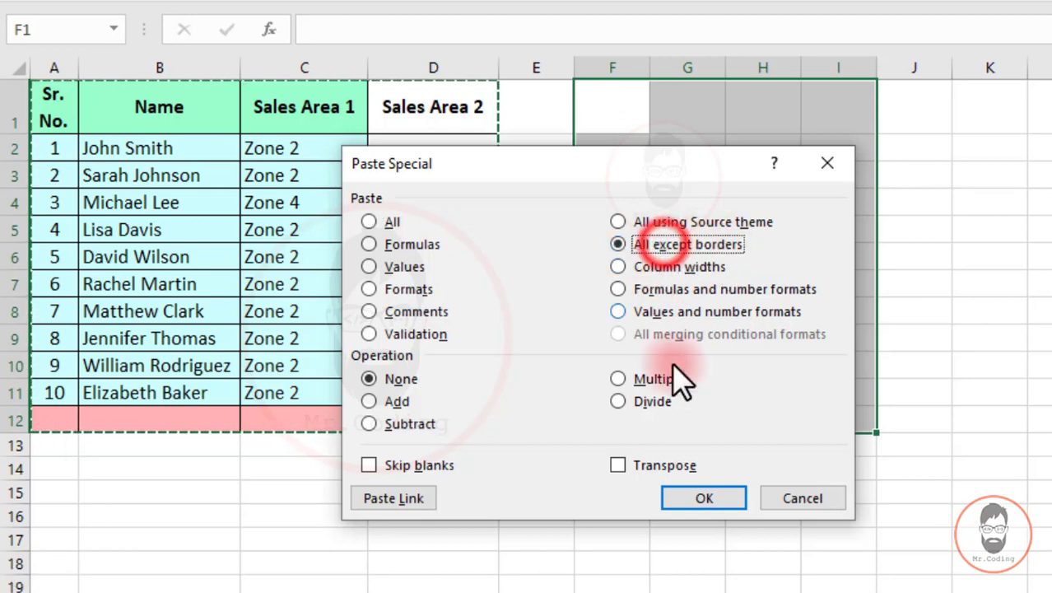
click(704, 498)
click(742, 368)
click(764, 231)
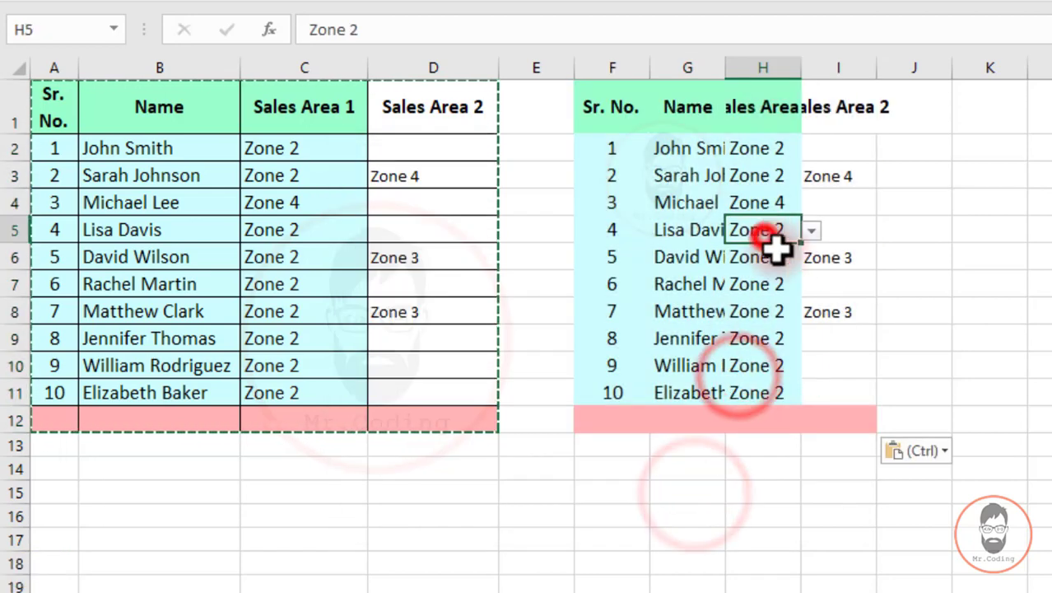
click(813, 234)
click(887, 231)
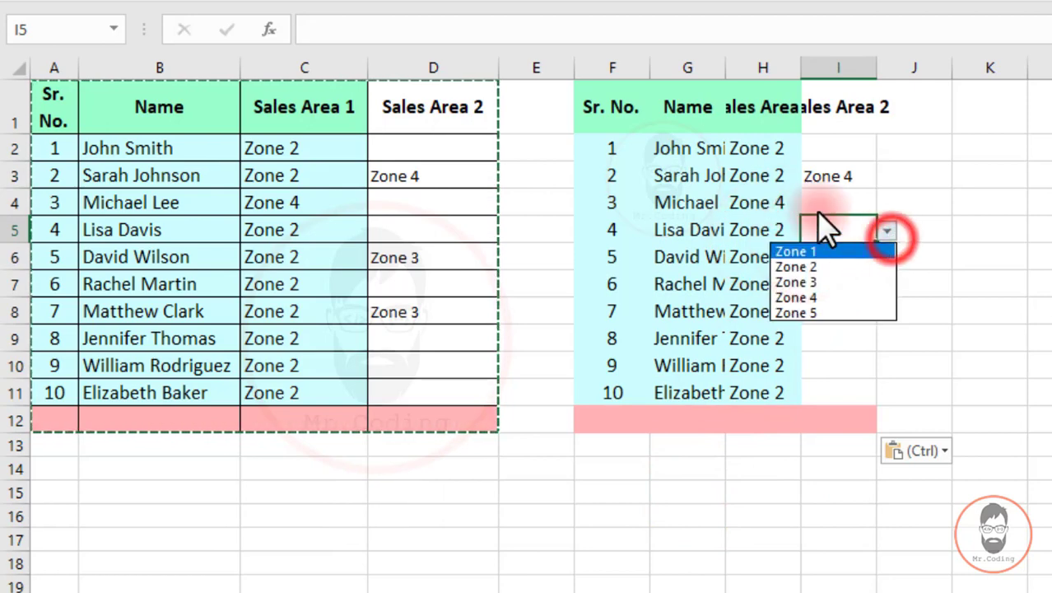
click(731, 179)
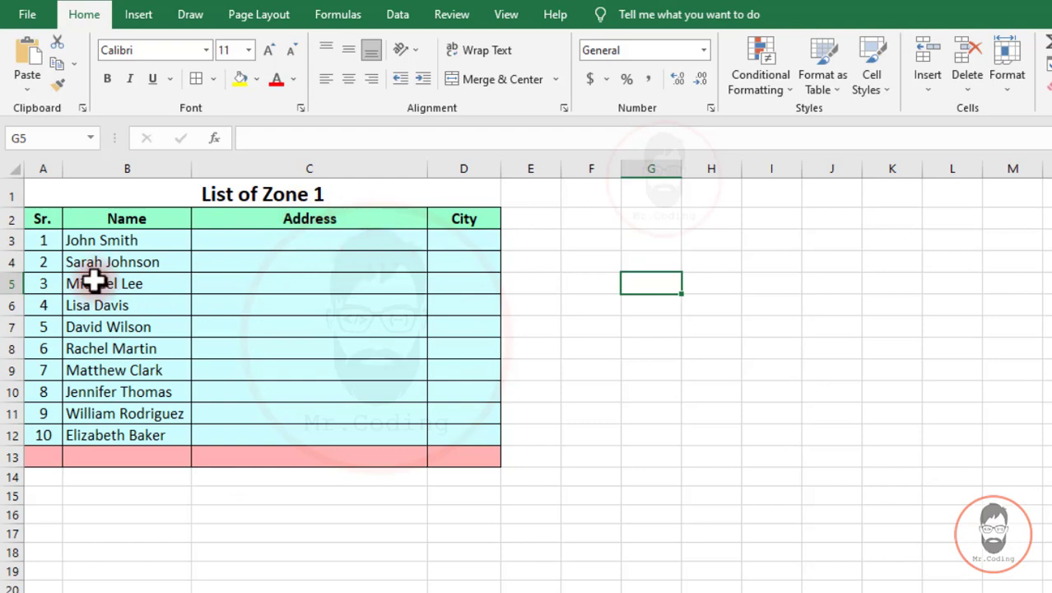
In the List of Zone 1 sheet, copy A2:D3 and paste only its column widths starting at G1.
drag(659, 171, 952, 169)
click(651, 369)
drag(41, 217, 467, 238)
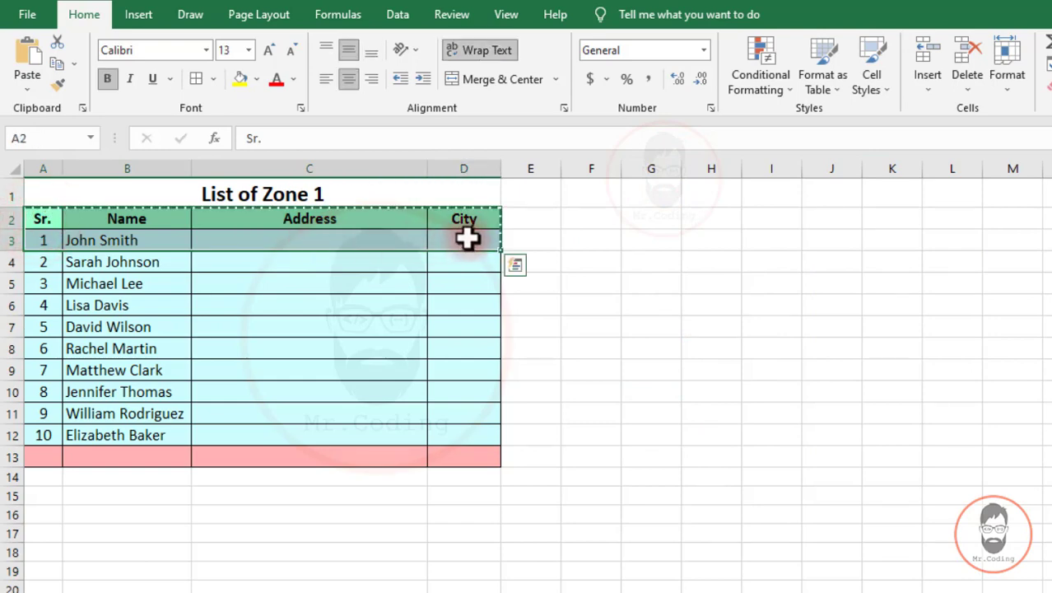
click(642, 192)
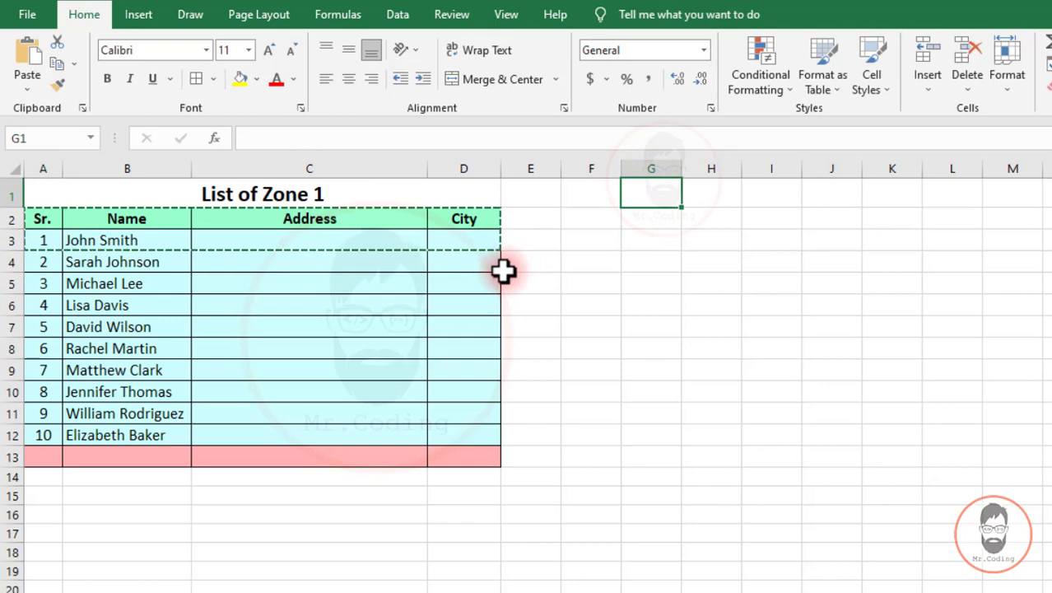
key(ctrl+alt+v)
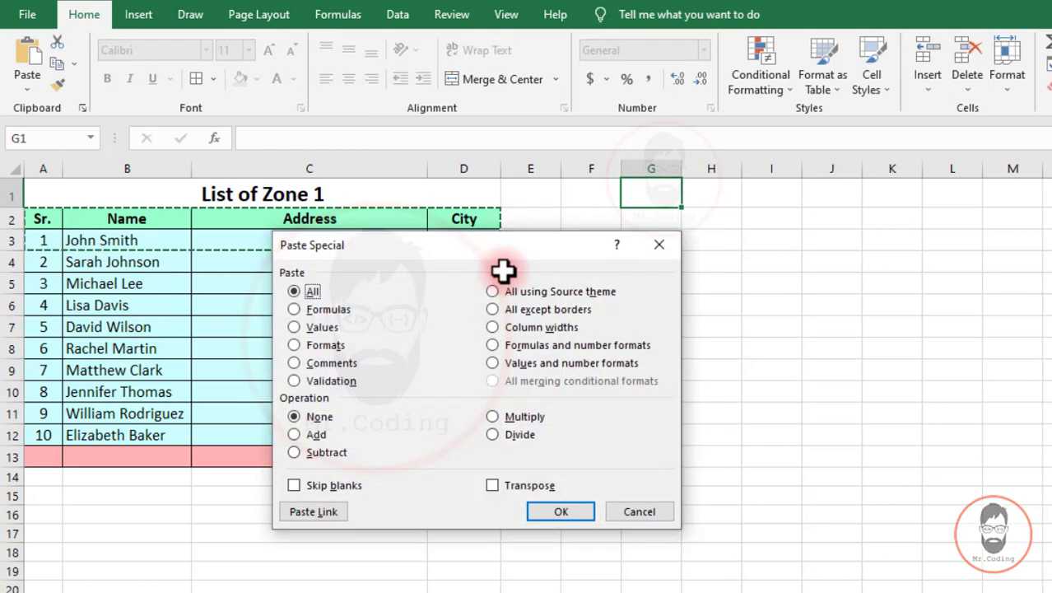
click(533, 327)
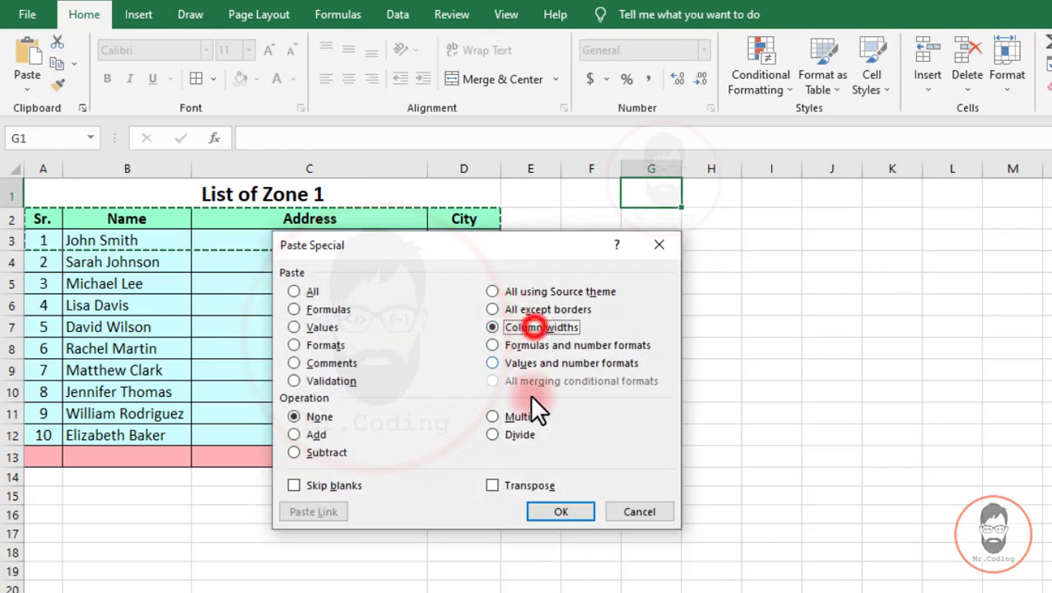
click(562, 506)
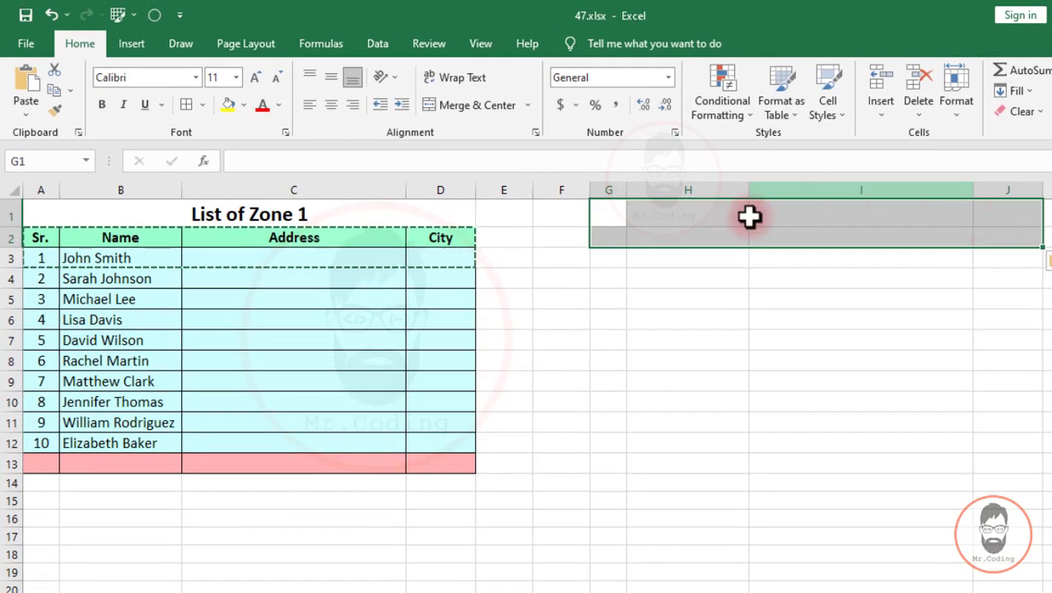
Reapply the copied column widths to G1:J2 using Paste Special with the Column widths option.
drag(631, 206, 925, 242)
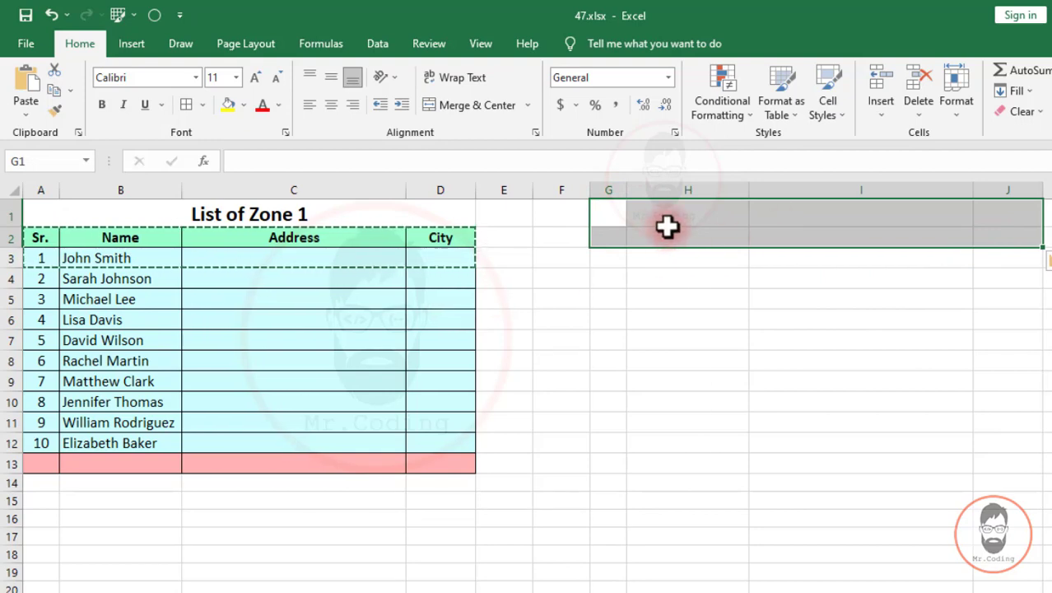
key(ctrl+alt+v)
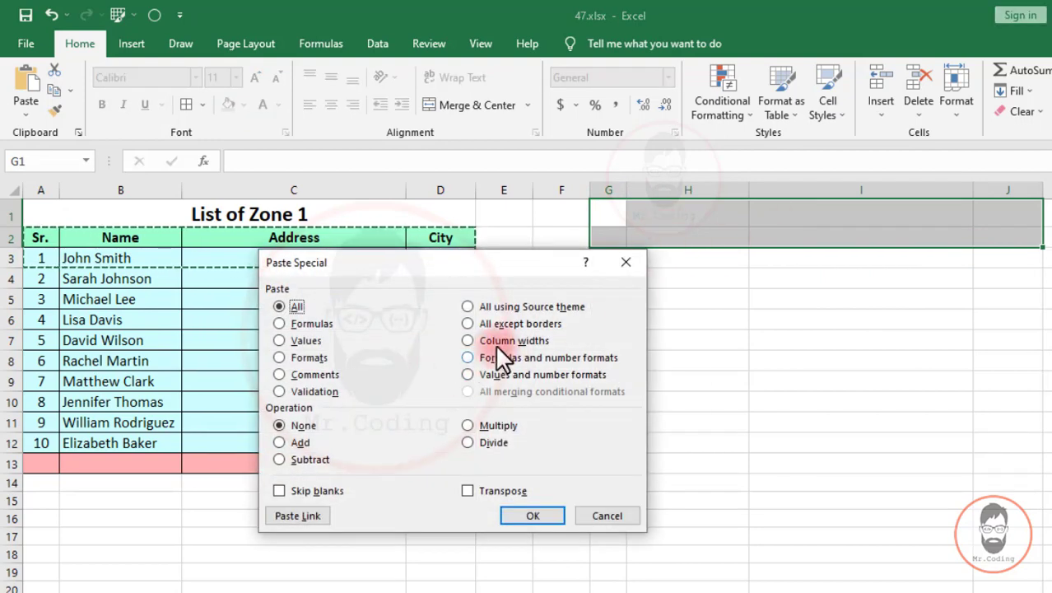
click(512, 340)
key(Return)
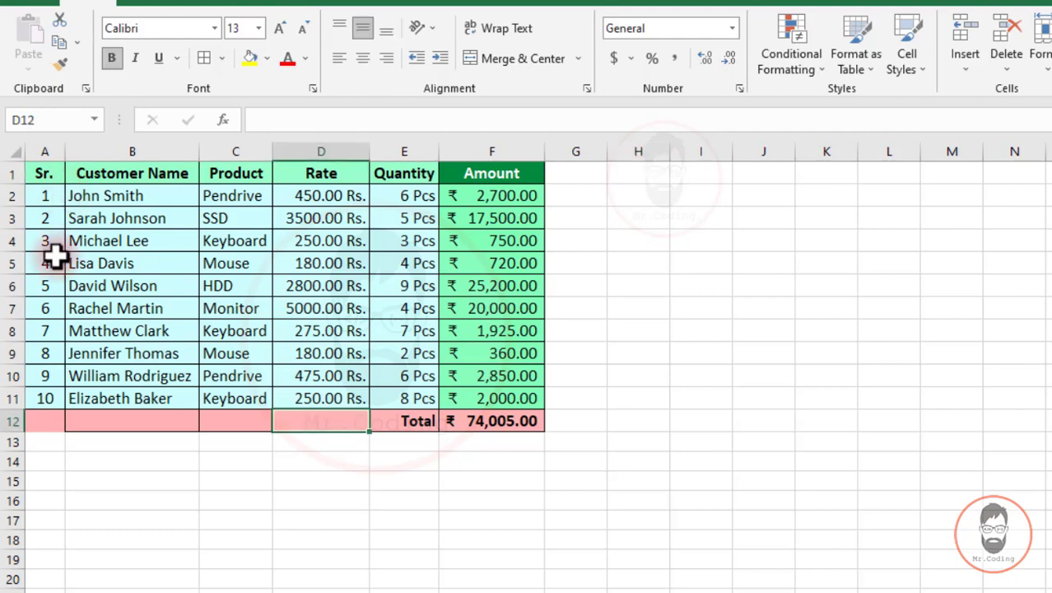
Copy the customer sales table A1:F12 and paste it at H1 using Paste Special with the Formulas and number formats option.
drag(46, 262, 49, 245)
drag(36, 173, 527, 421)
key(ctrl+c)
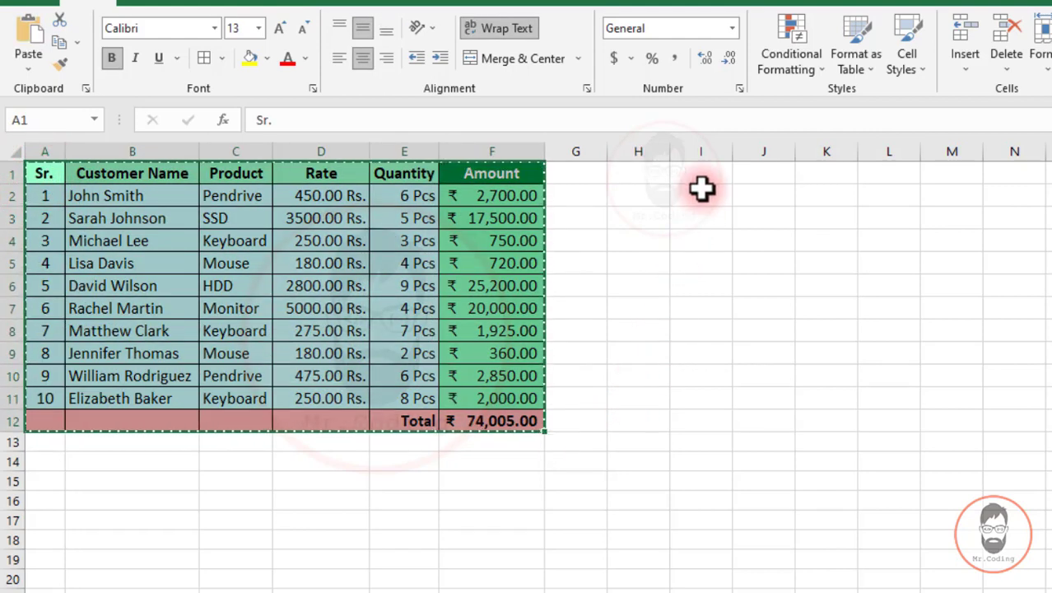
click(659, 174)
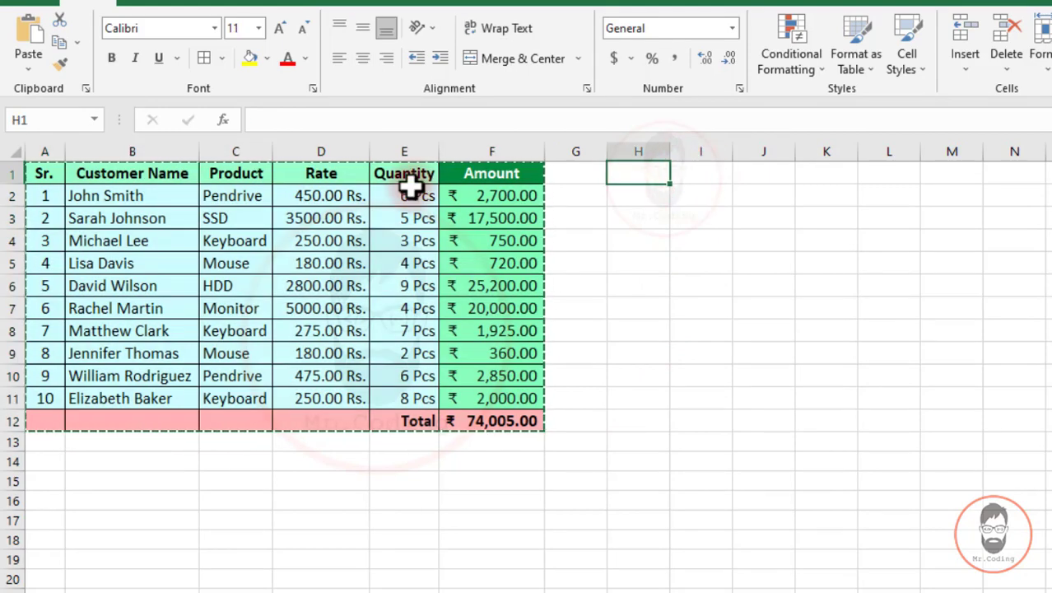
key(ctrl+alt+v)
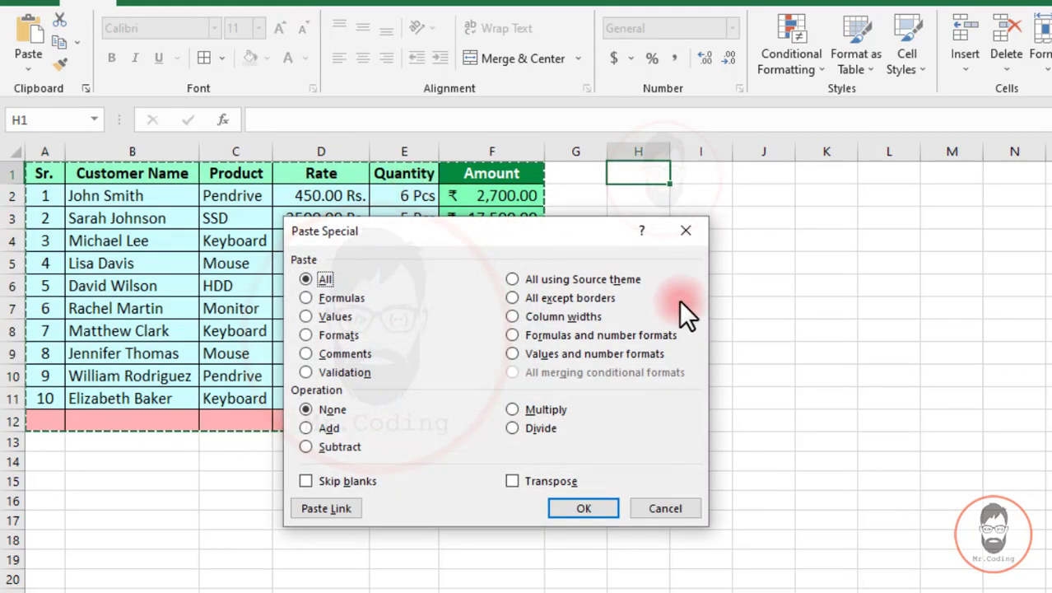
click(565, 336)
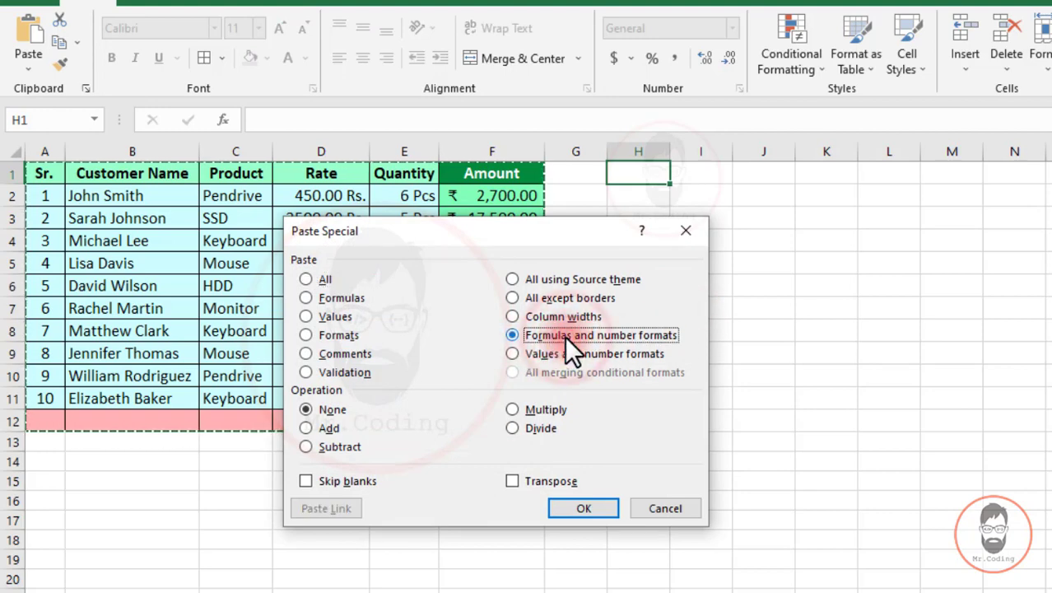
click(606, 505)
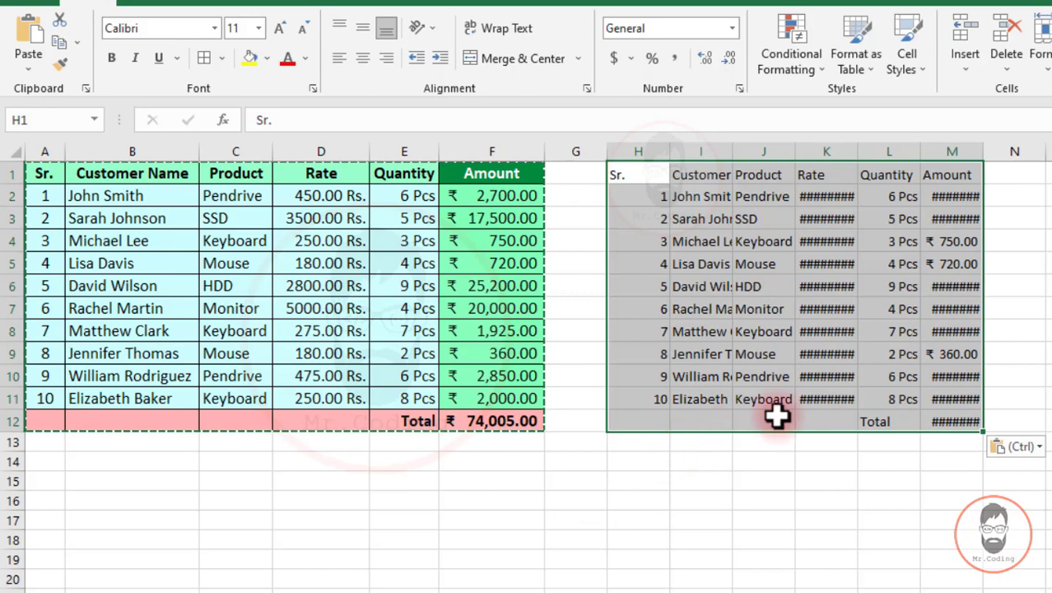
Autofit the pasted Rate and Amount columns K and M and inspect the formula in M2.
click(802, 323)
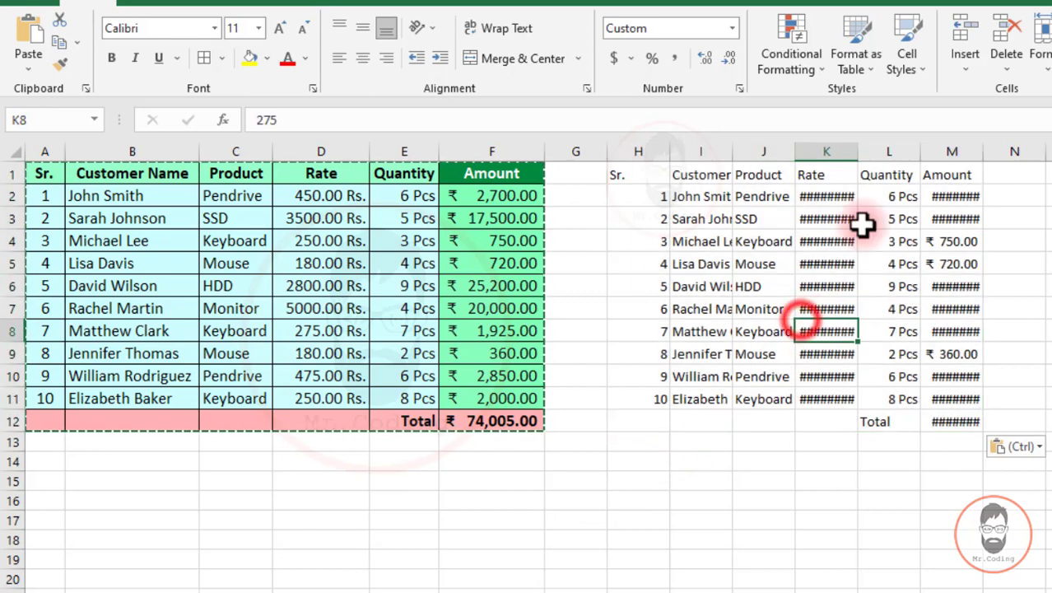
double_click(860, 155)
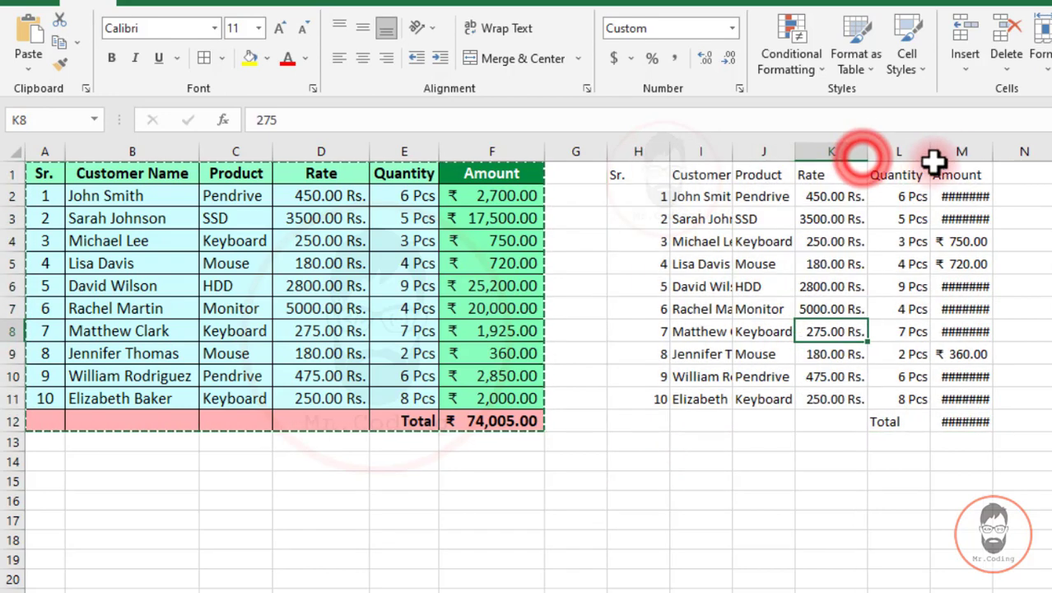
double_click(990, 152)
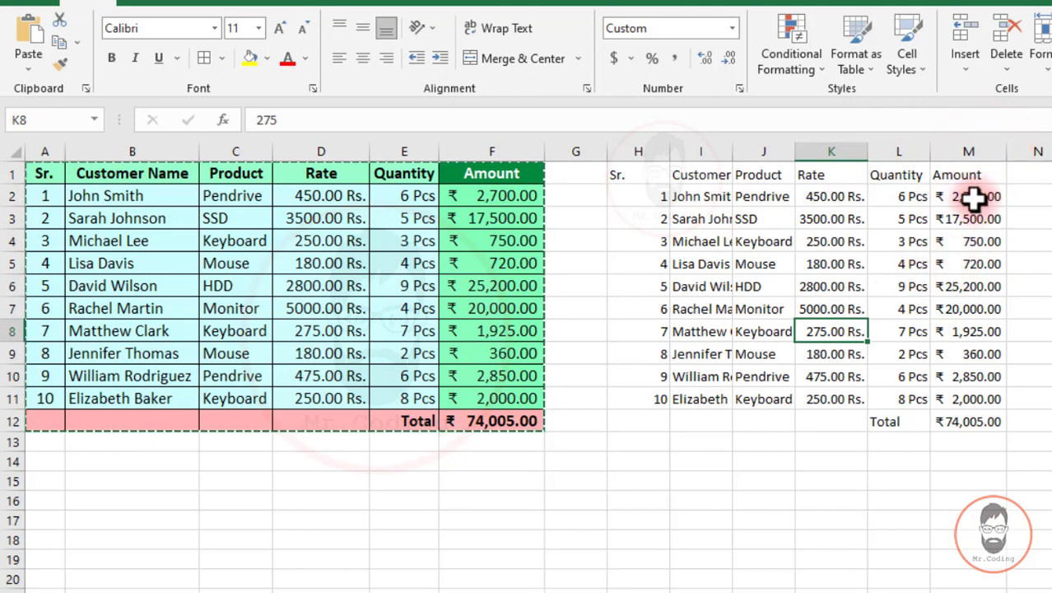
click(973, 197)
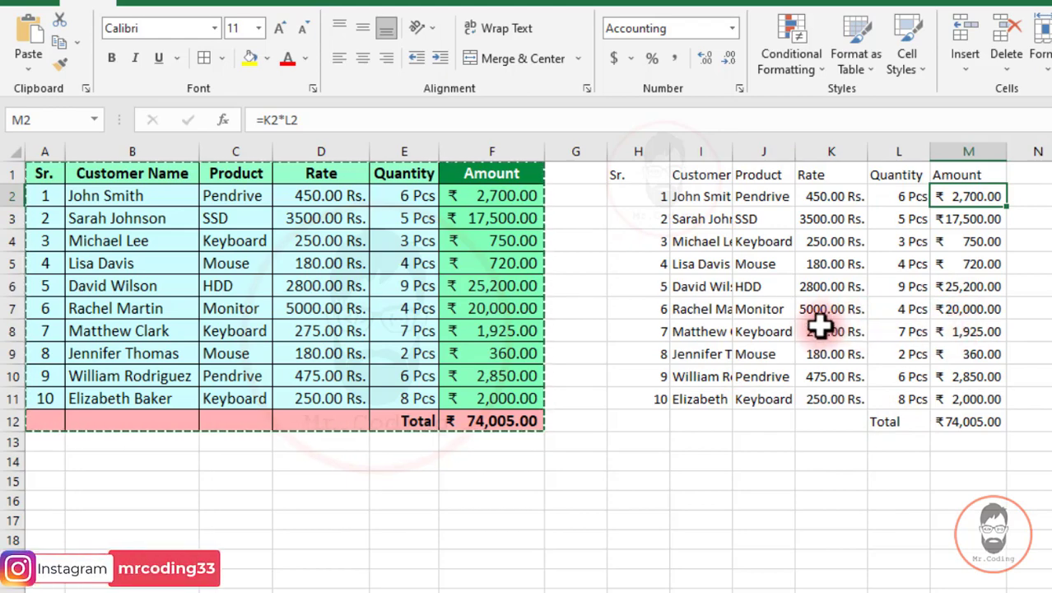
Undo the column width changes and the table pasted at H1.
drag(639, 151, 975, 123)
click(815, 263)
drag(661, 145, 908, 144)
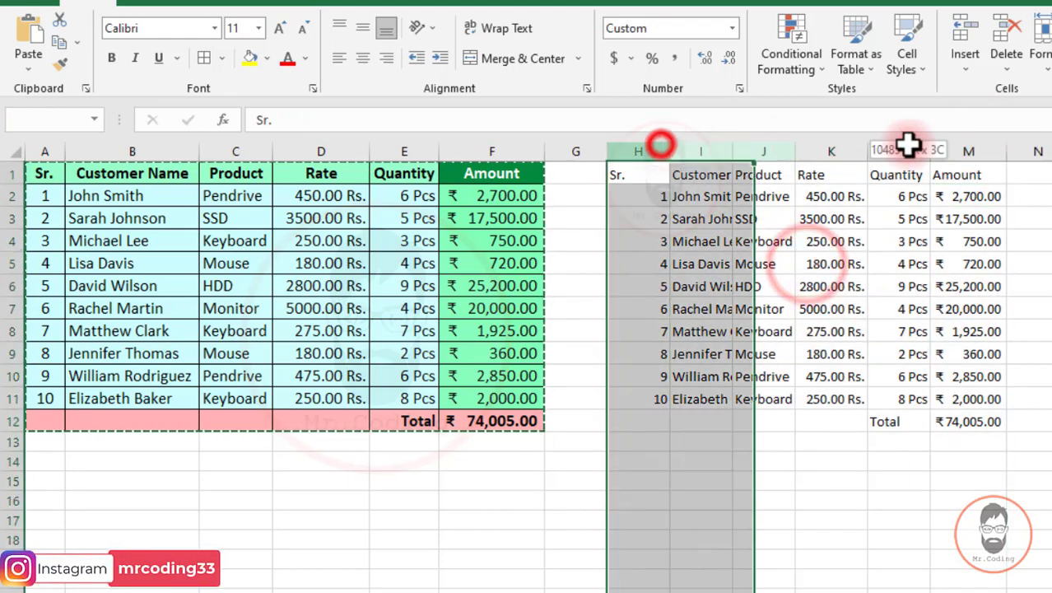
key(ctrl+z)
Copy the Amount column F1:F12, paste it at I1 with the Formulas and number formats option, and check the formulas in I4 and I2.
drag(487, 172, 488, 422)
key(ctrl+c)
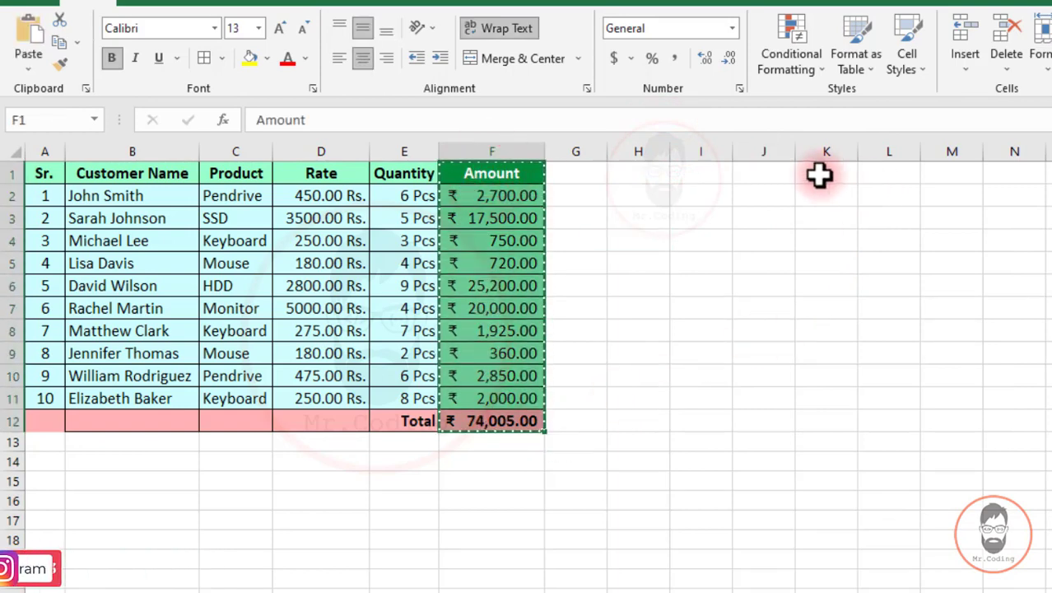
click(704, 173)
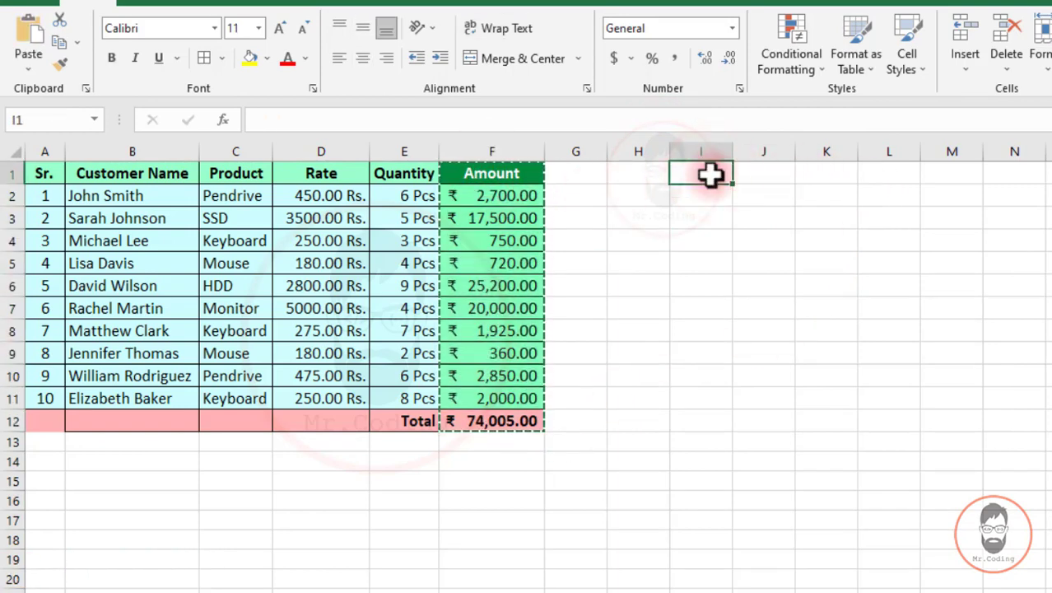
key(ctrl+alt+v)
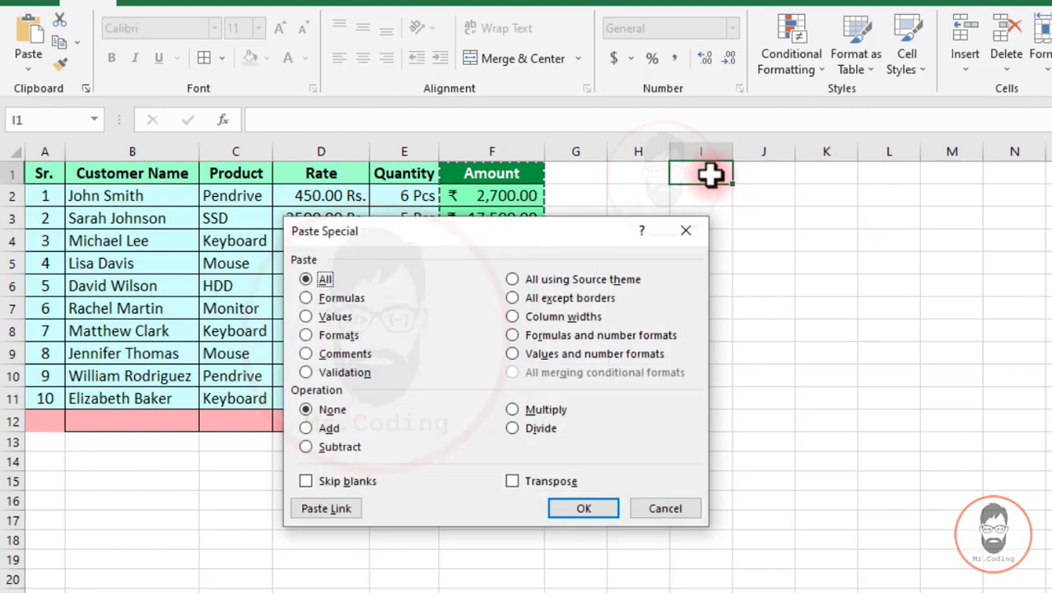
click(628, 336)
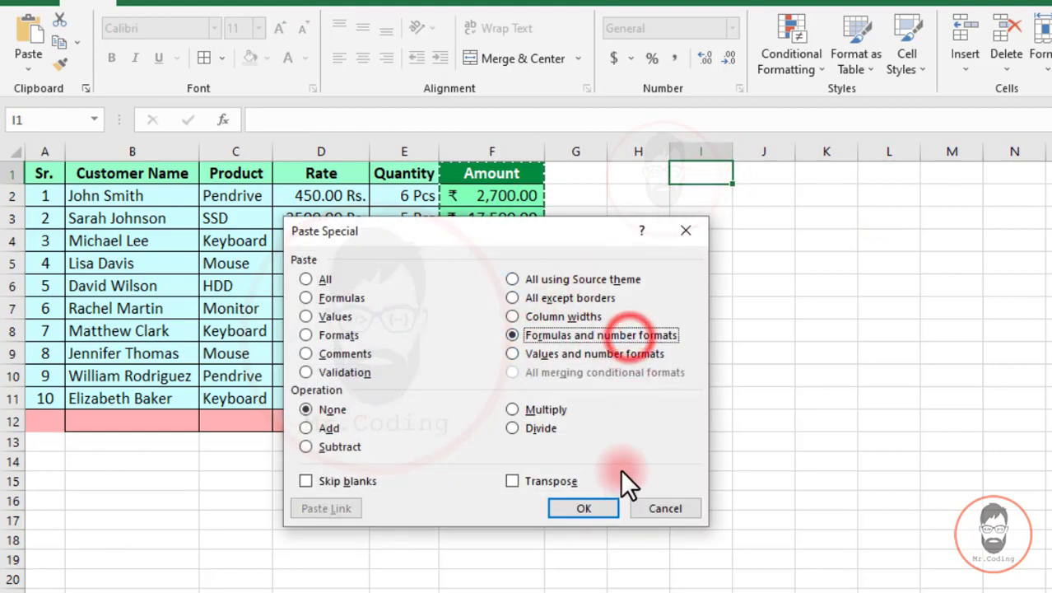
click(607, 508)
click(696, 243)
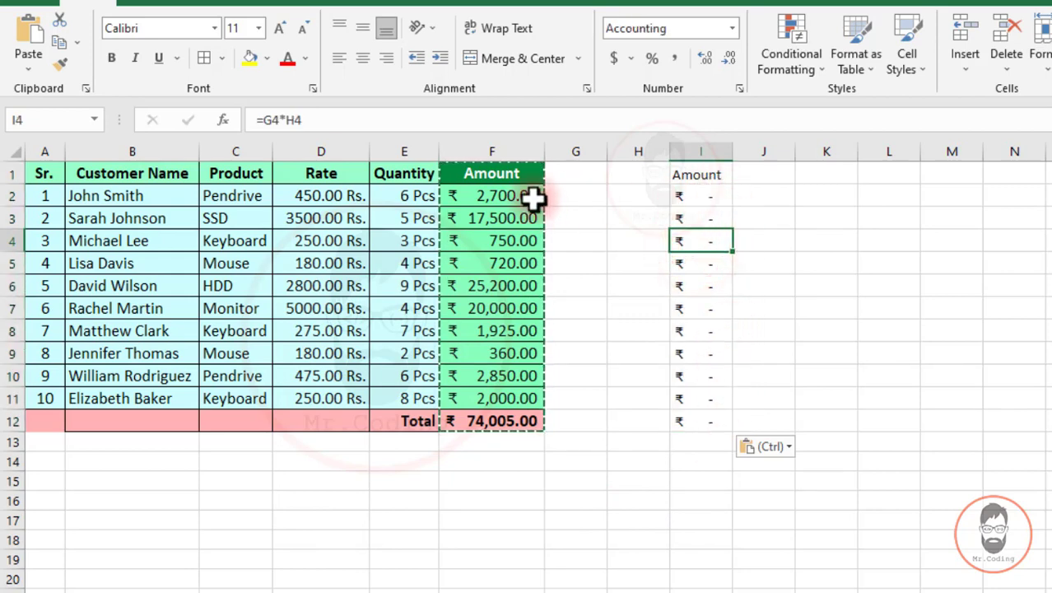
click(705, 194)
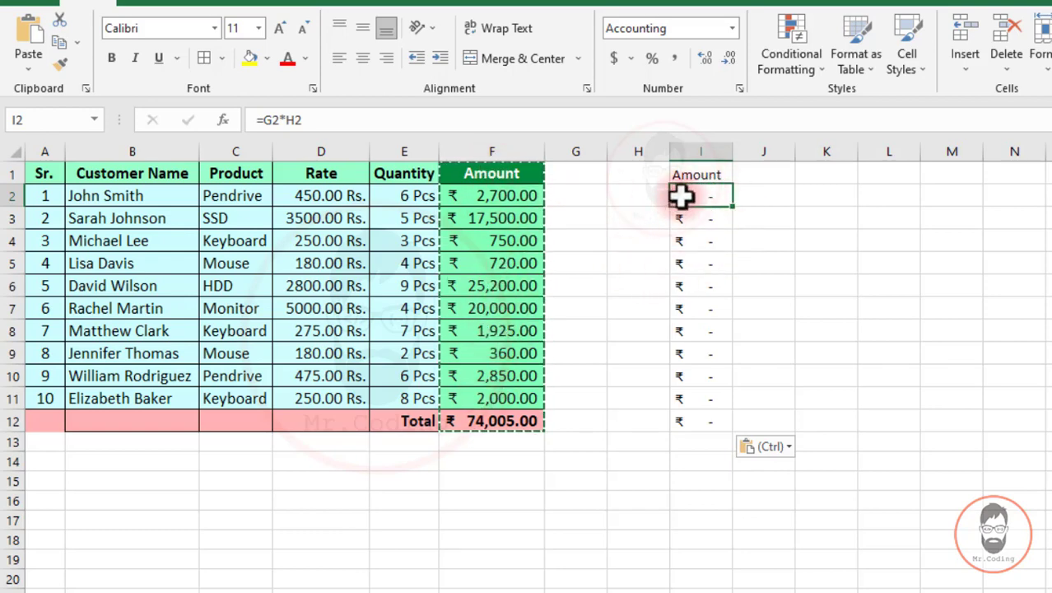
Clear the pasted Amount contents from column I.
click(714, 141)
key(Delete)
click(701, 188)
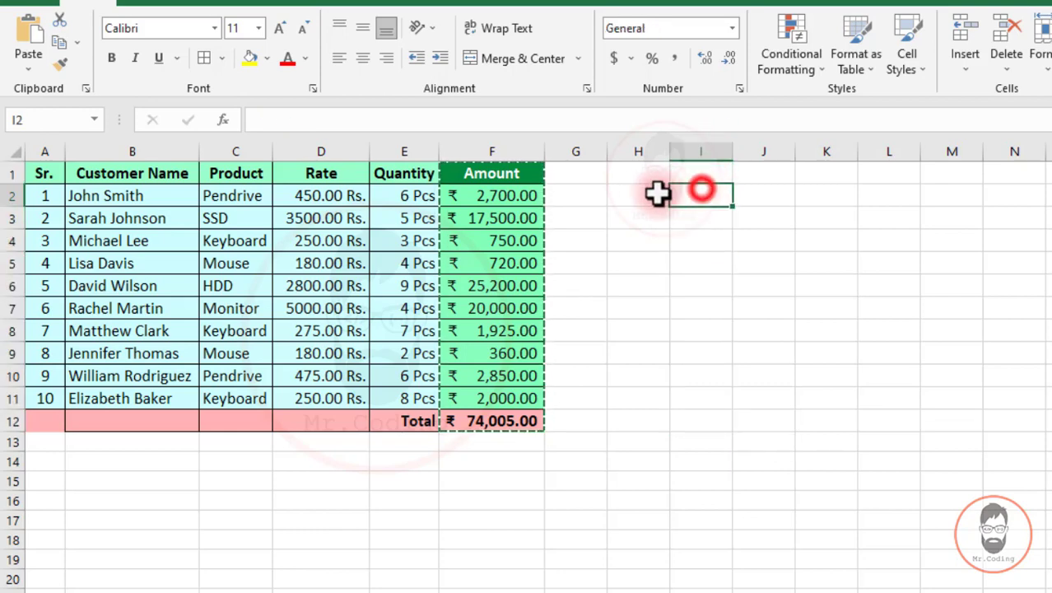
Paste the copied Amount column at I1 with the Values and number formats option, widen column I, and check the content of I2.
click(688, 177)
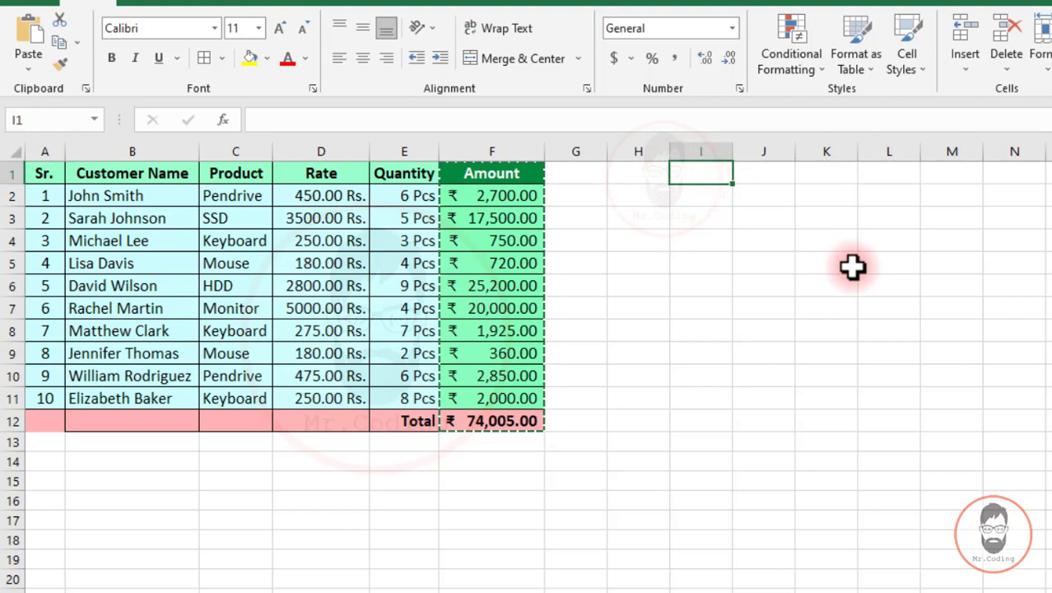
key(ctrl+alt+v)
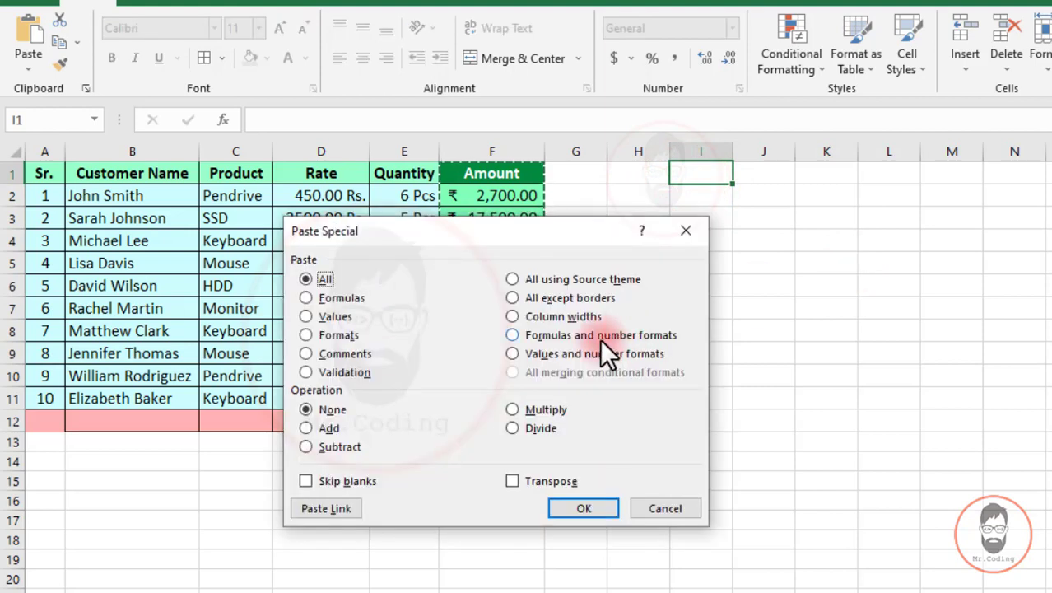
click(532, 356)
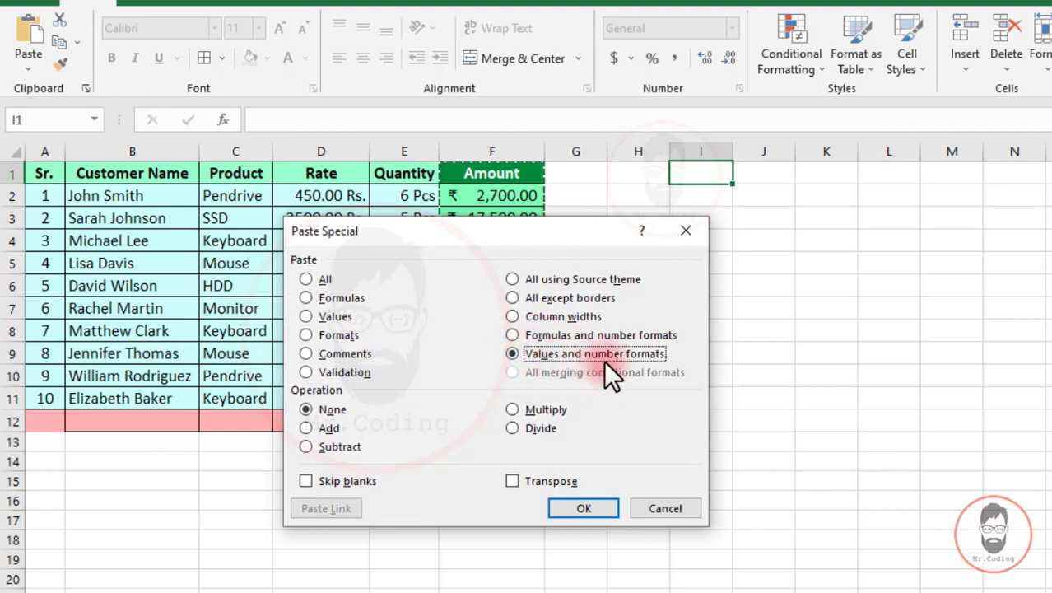
click(584, 508)
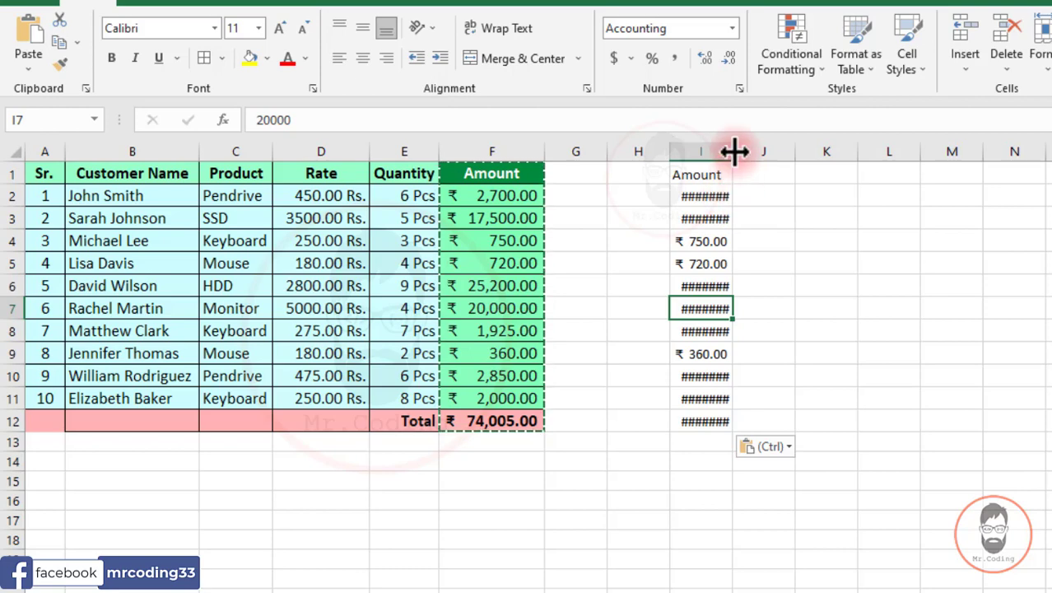
drag(735, 150, 772, 151)
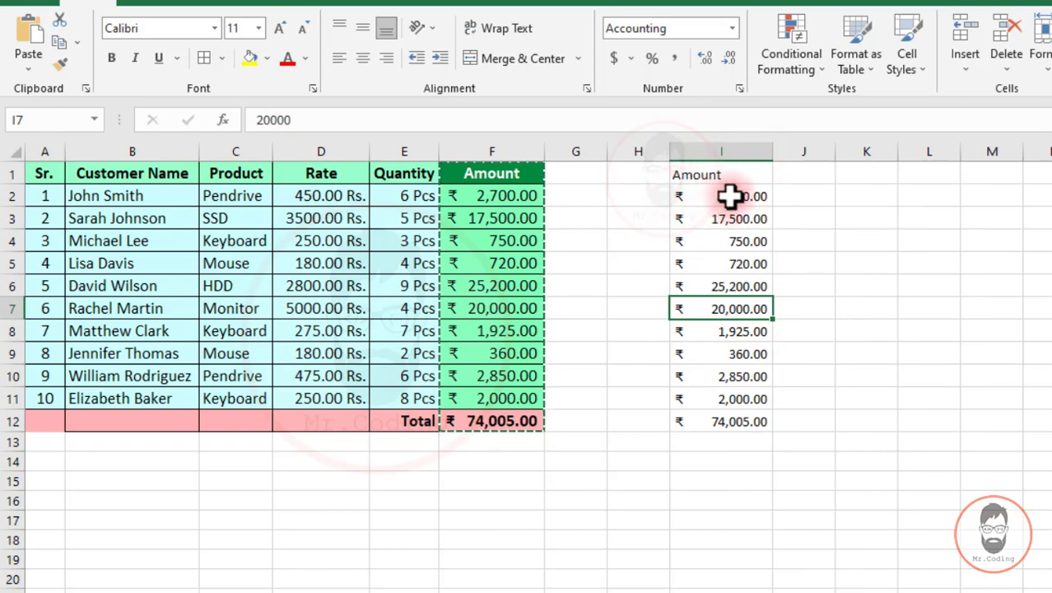
click(730, 196)
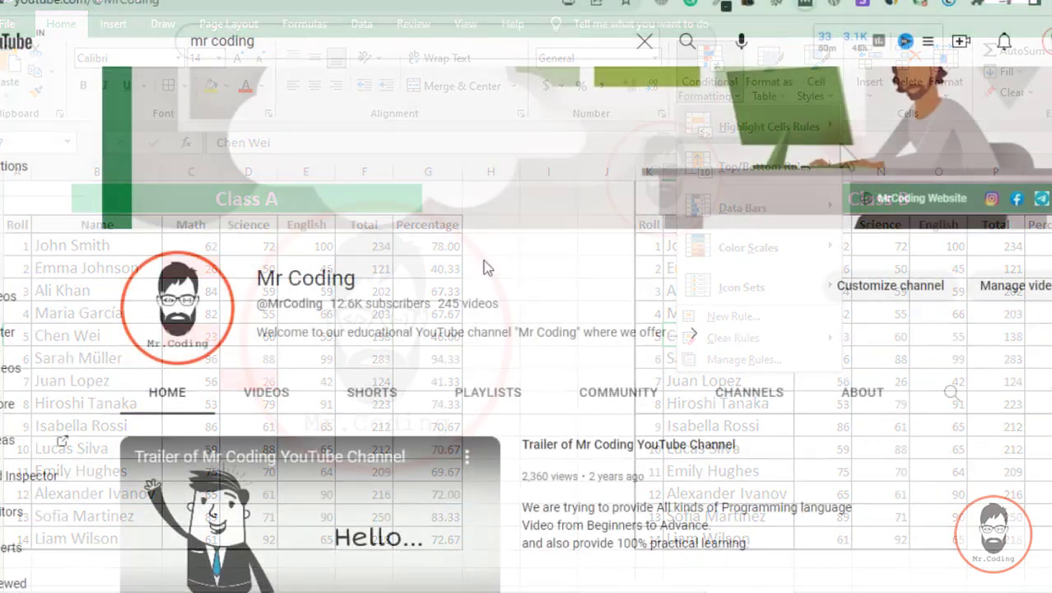
Switch to the Mr Coding YouTube channel and open the full Microsoft Excel Conditional Formatting playlist.
scroll(450, 305, down, 2)
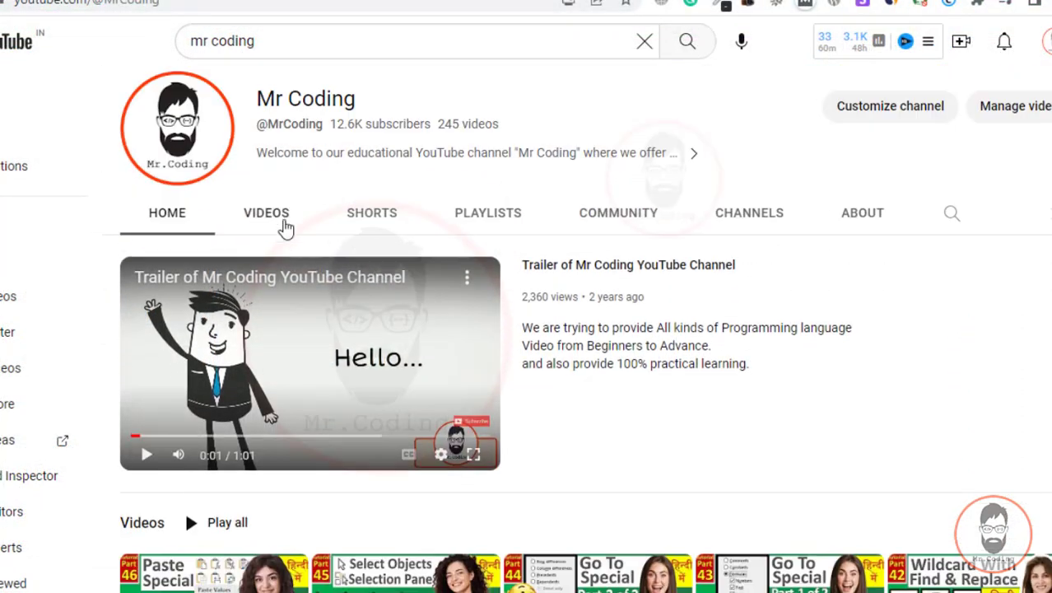
click(486, 213)
scroll(476, 226, down, 5)
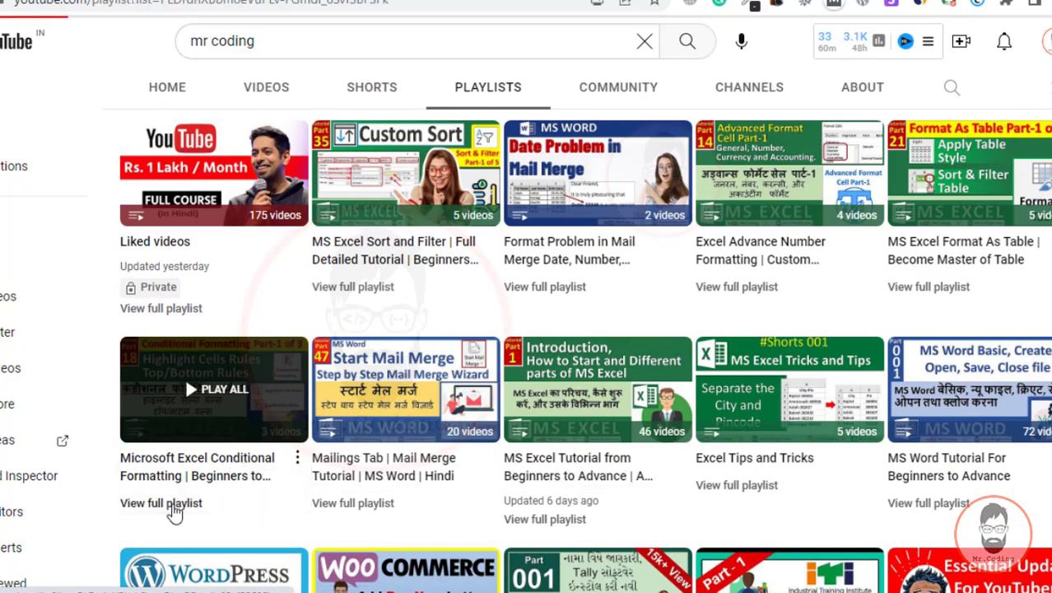
click(171, 503)
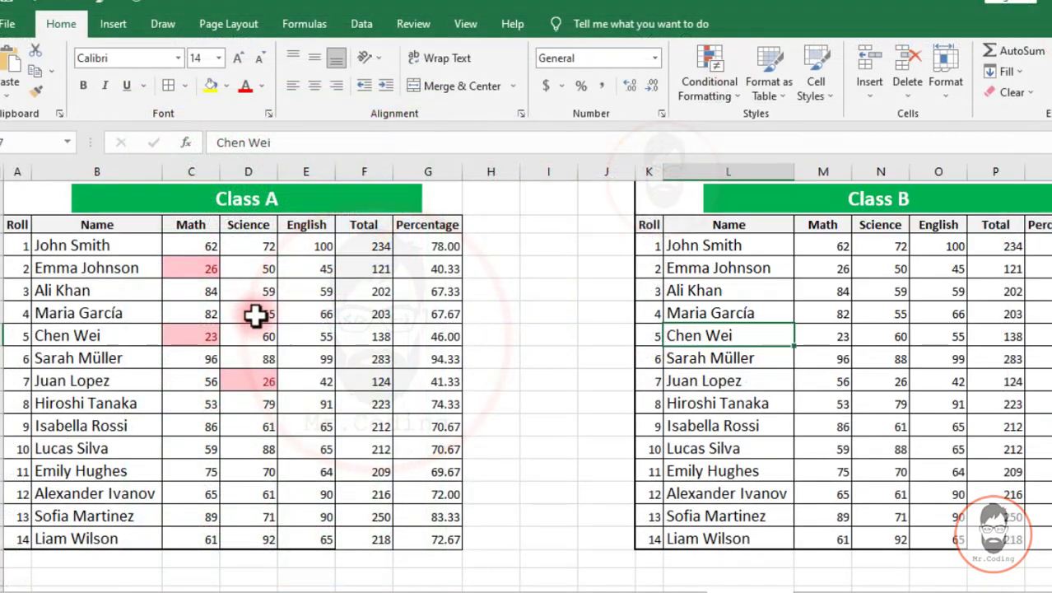
Set the Math mark of roll 9 in the Class A table, cell C11, to 20.
click(206, 426)
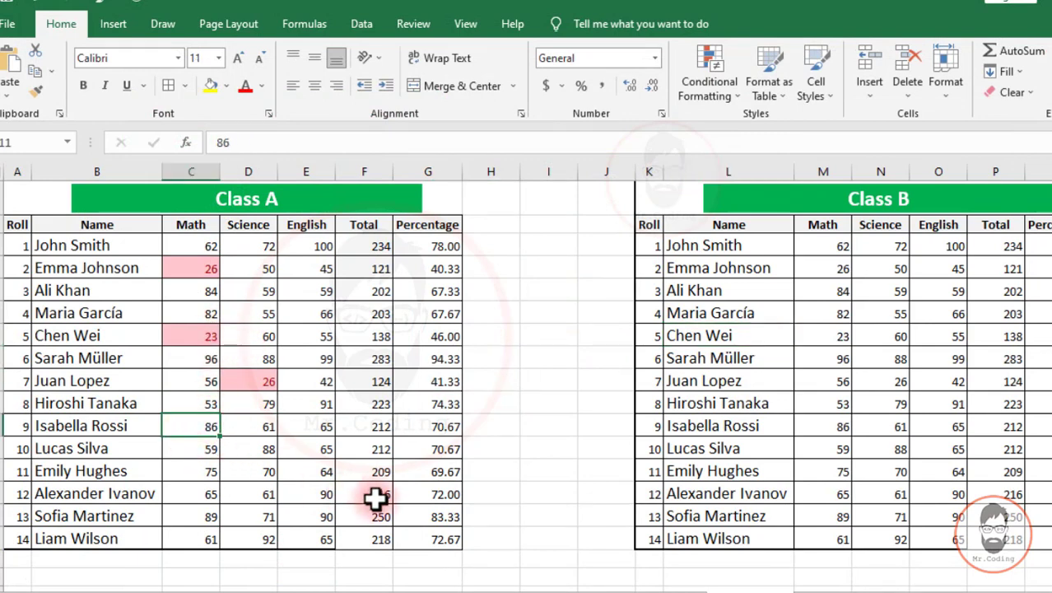
text(20)
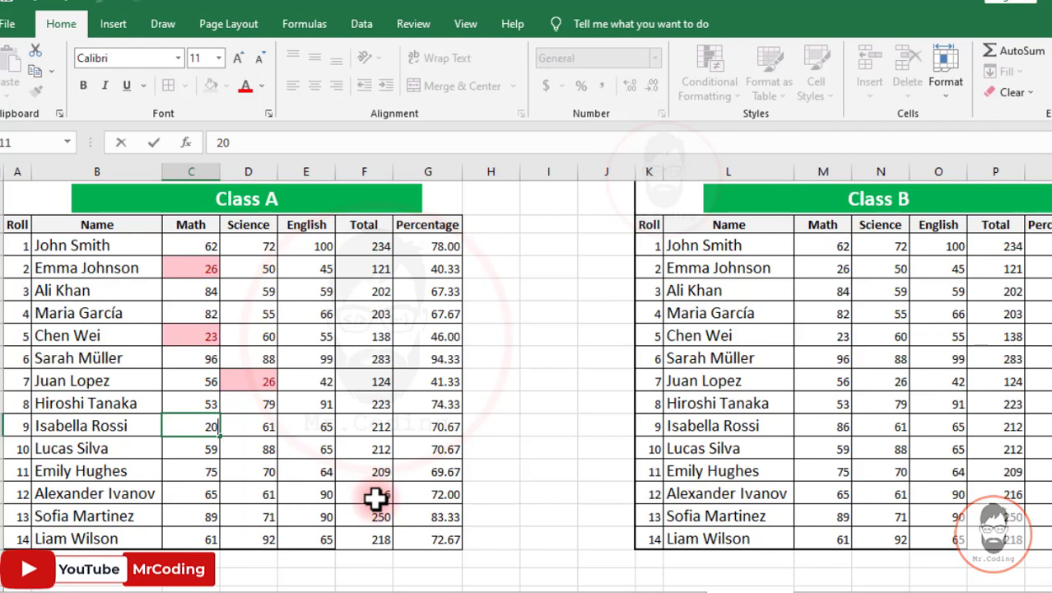
key(Return)
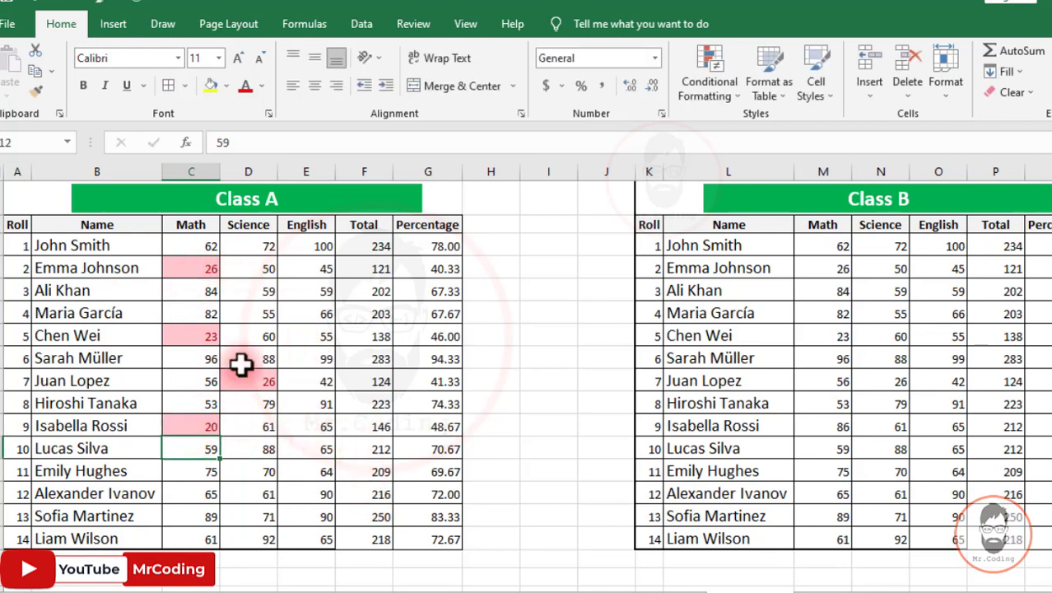
drag(826, 247, 943, 522)
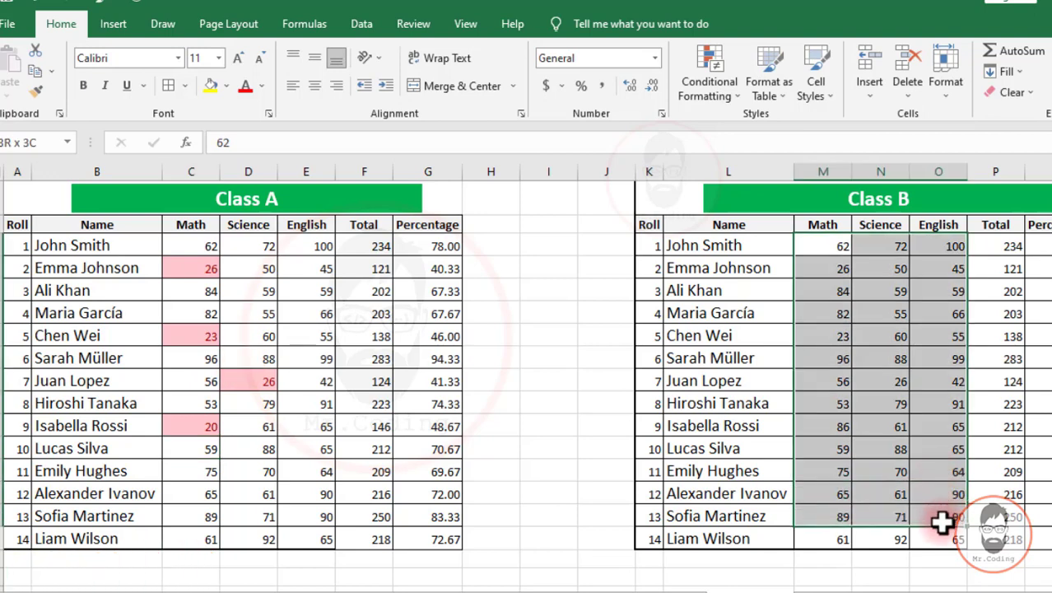
click(885, 401)
drag(826, 247, 880, 313)
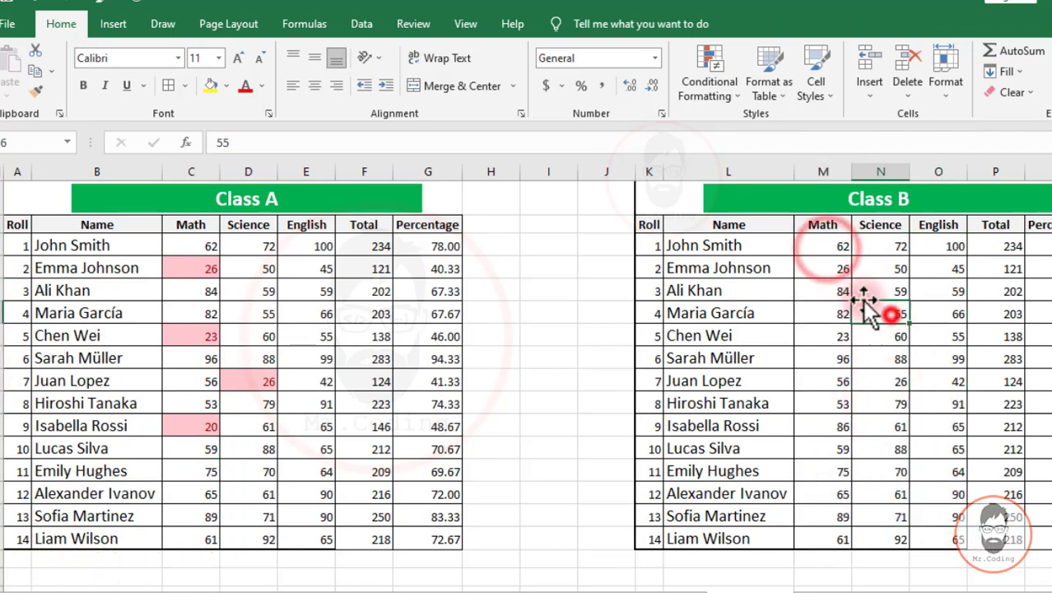
drag(826, 246, 943, 497)
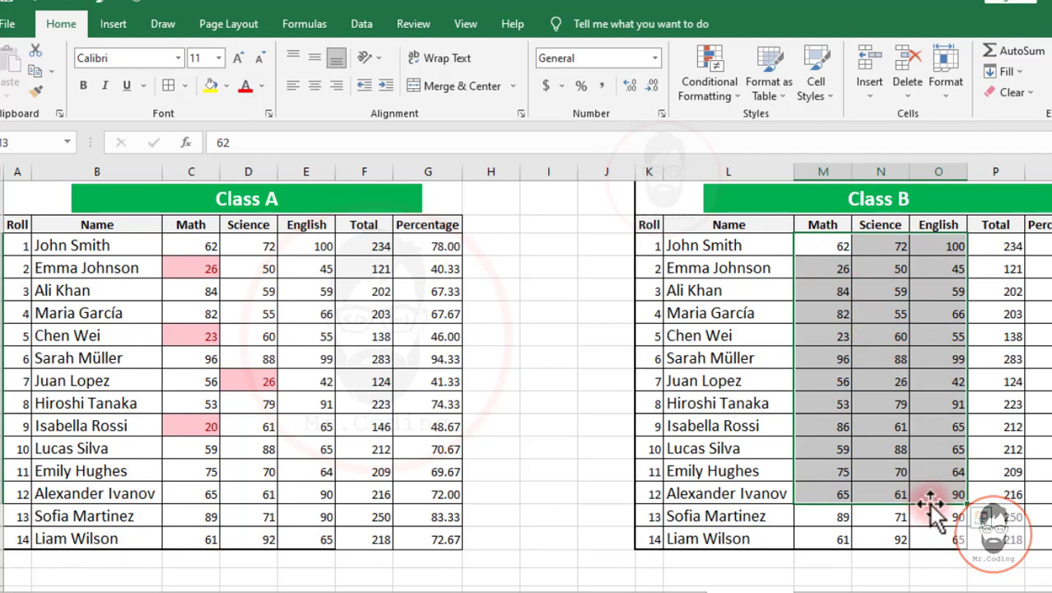
click(851, 288)
Highlight Class B marks in M3:O16 that are greater than 90 using Green Fill with Dark Green Text.
drag(826, 245, 959, 544)
click(724, 92)
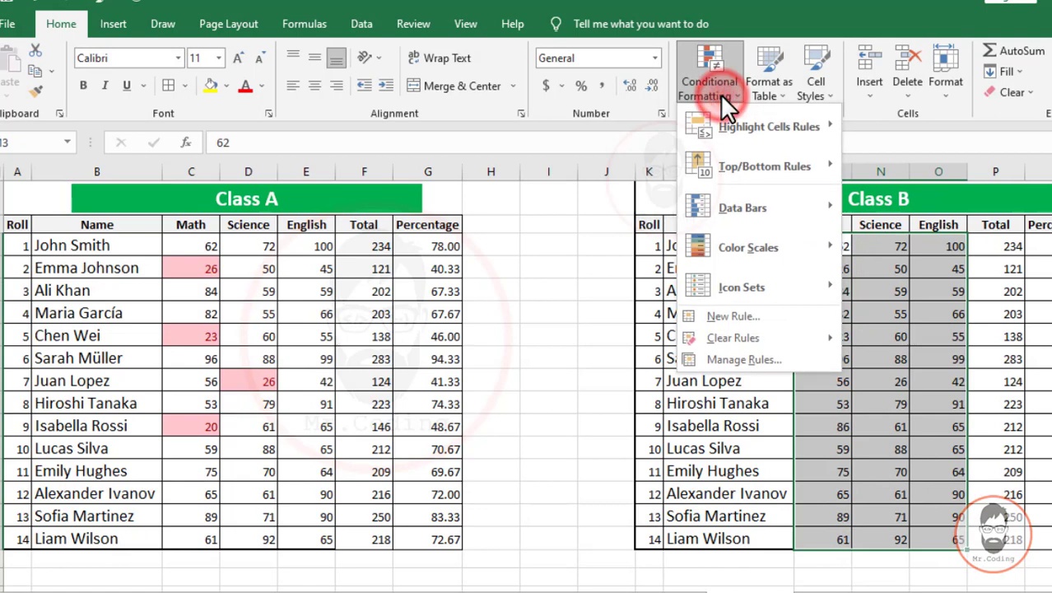
mouse_move(765, 124)
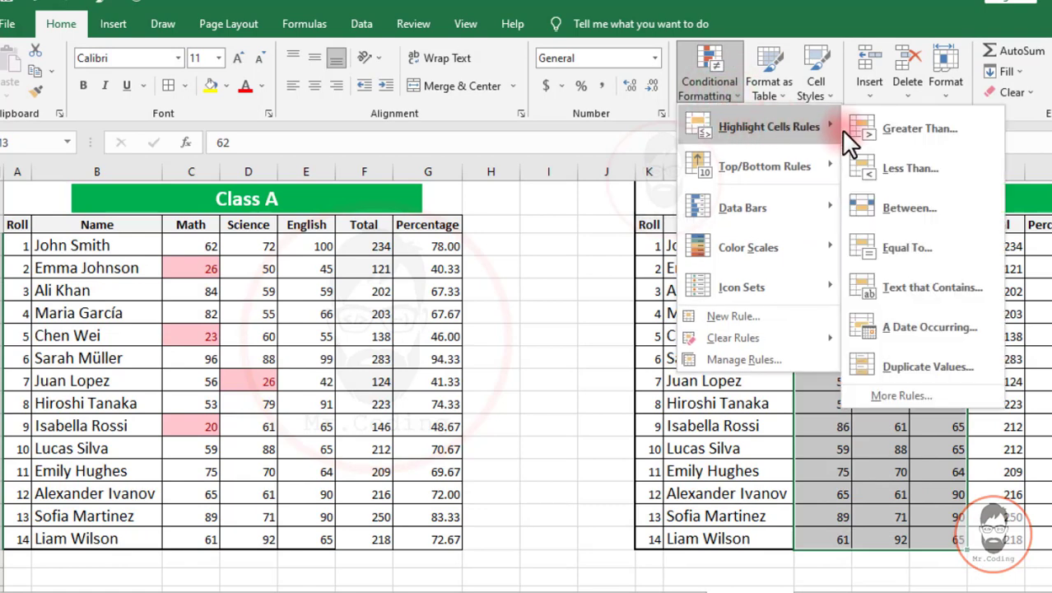
click(907, 131)
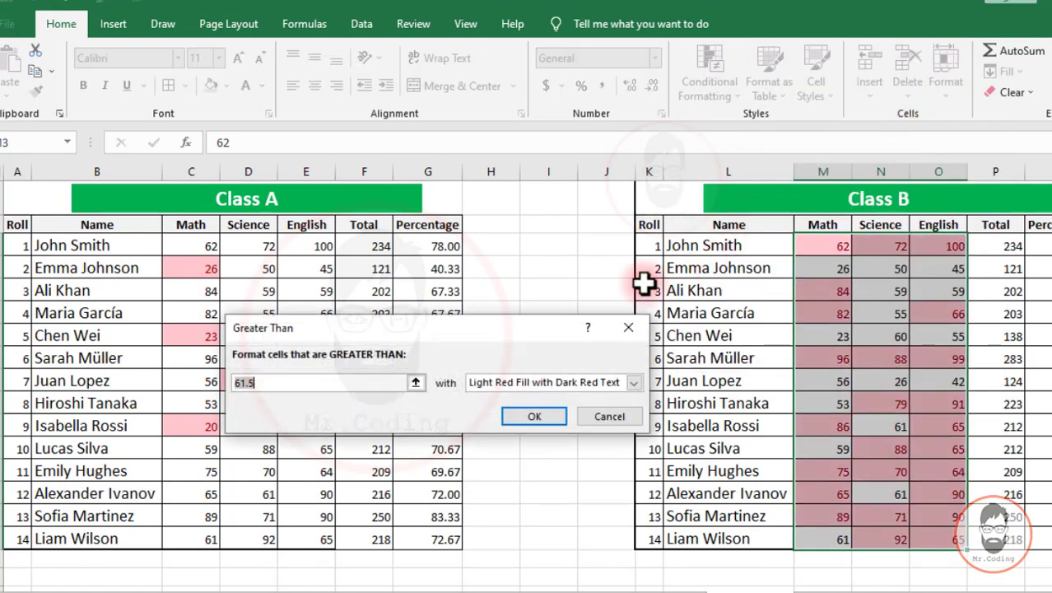
drag(520, 338, 685, 206)
text(90)
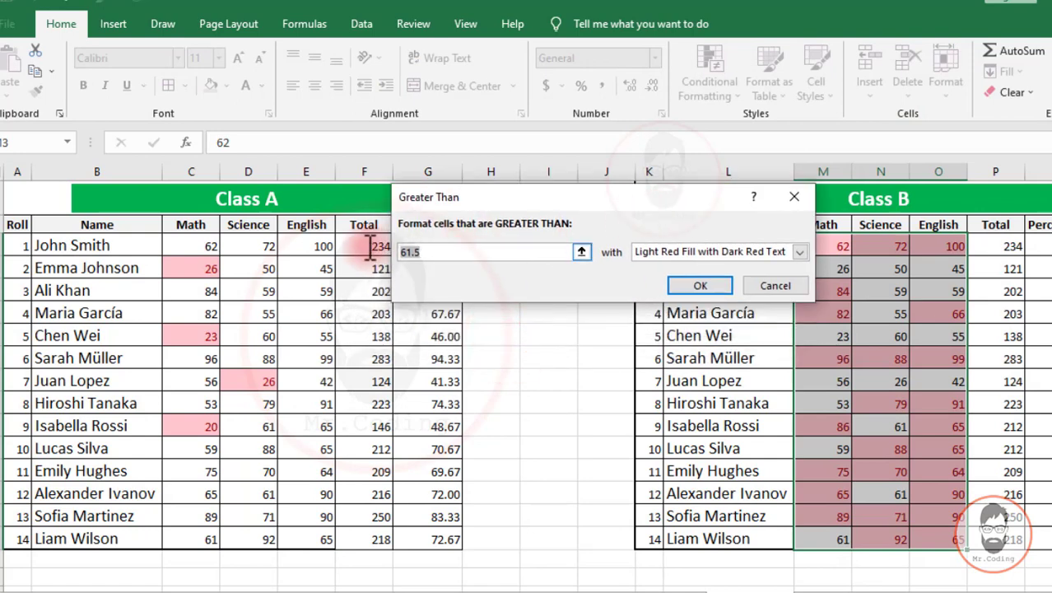
click(737, 248)
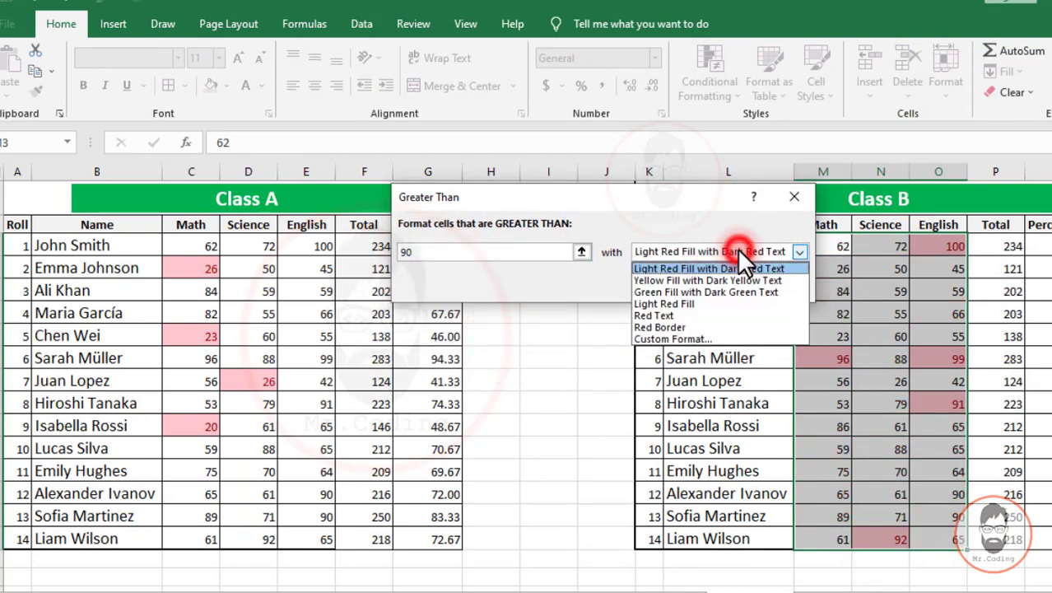
click(674, 287)
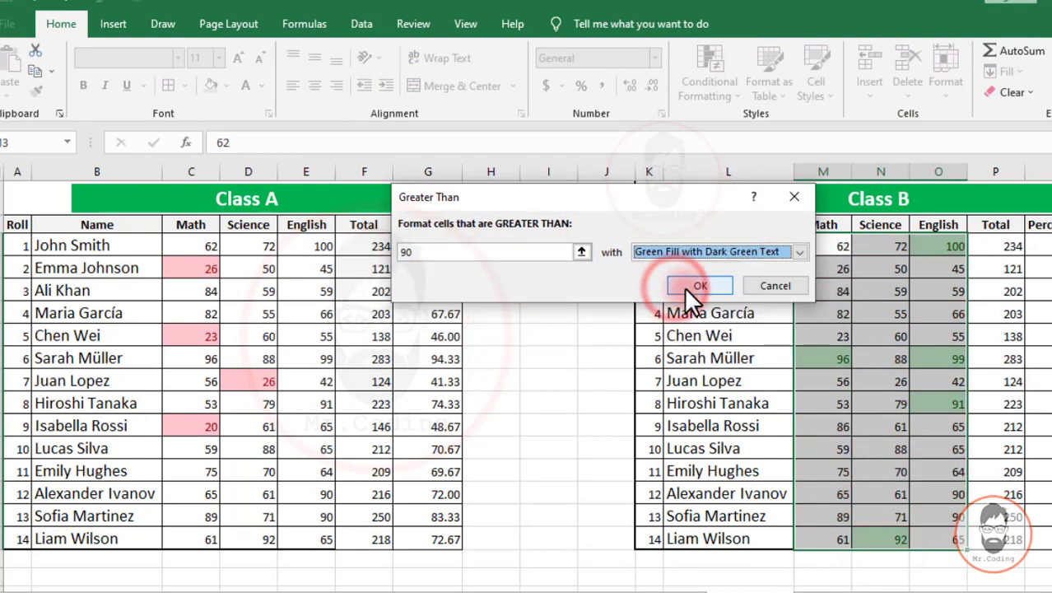
click(798, 371)
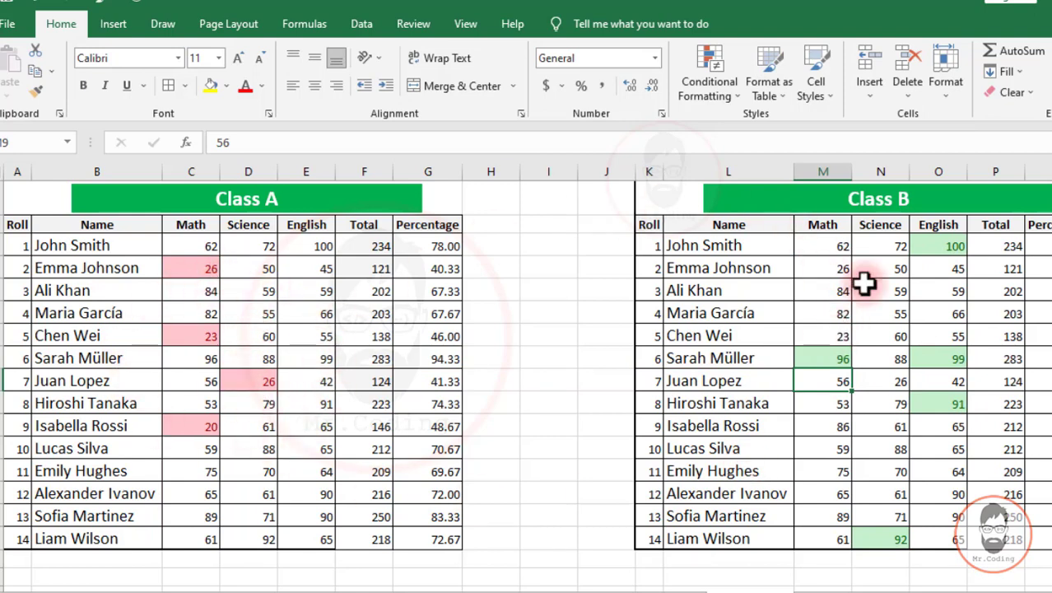
Copy the Class A marks C3:E16 and paste them at M3 in Class B with the All merging conditional formats option.
drag(181, 240, 330, 547)
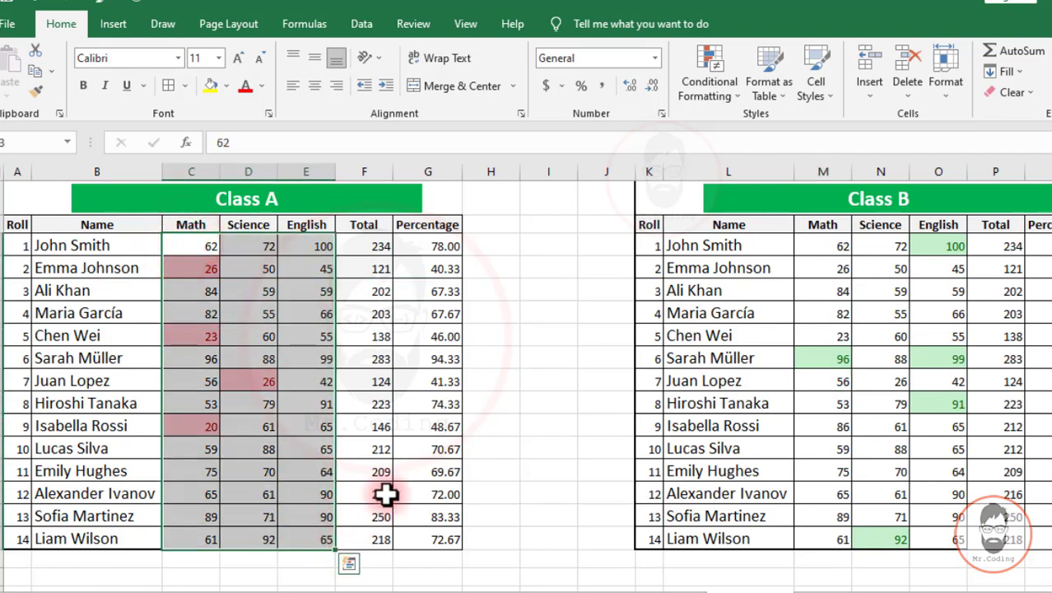
key(ctrl+c)
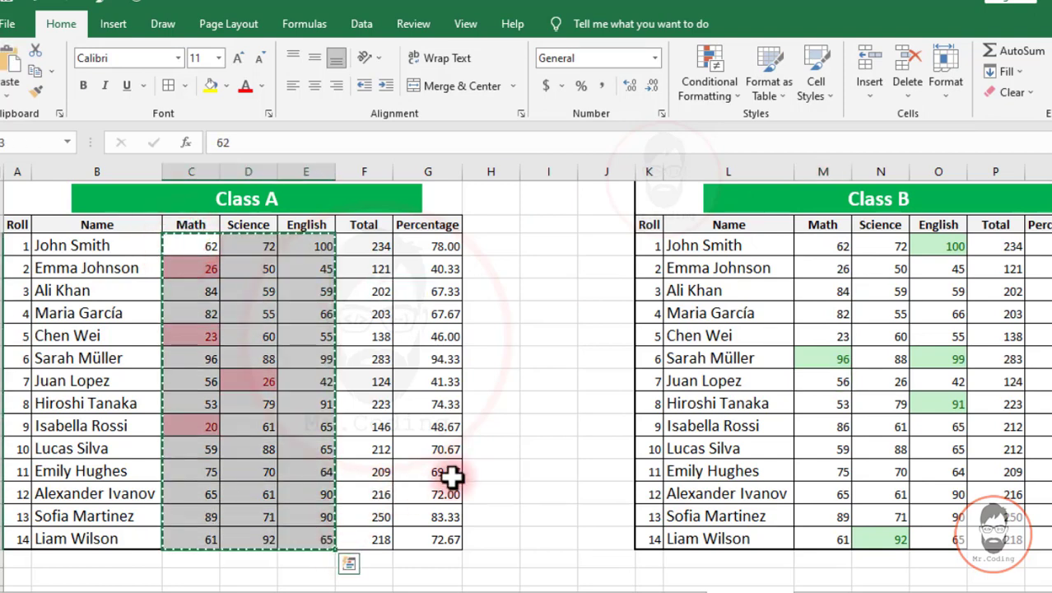
click(819, 245)
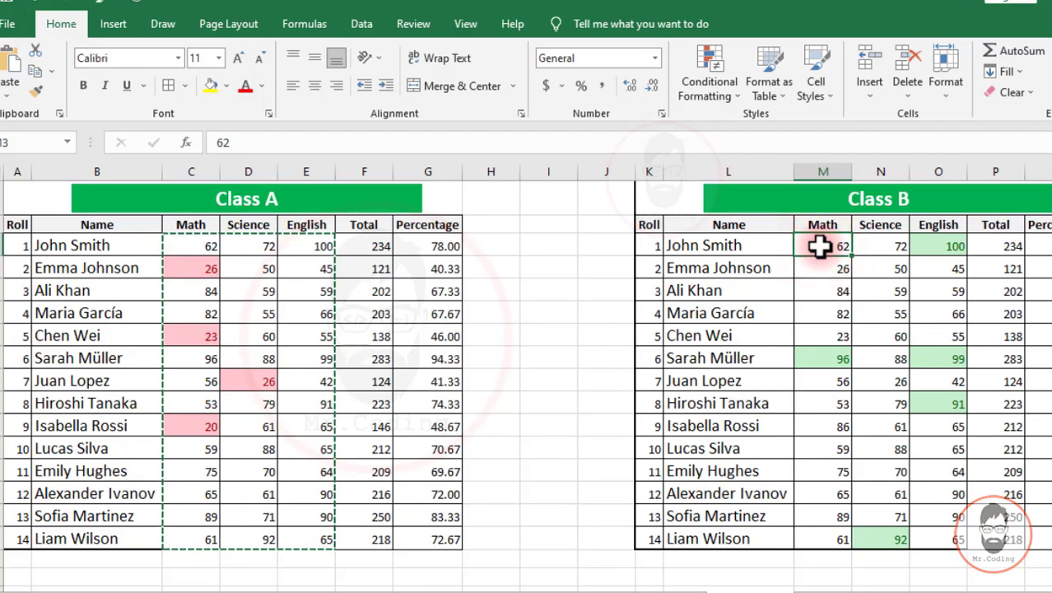
key(ctrl+alt+v)
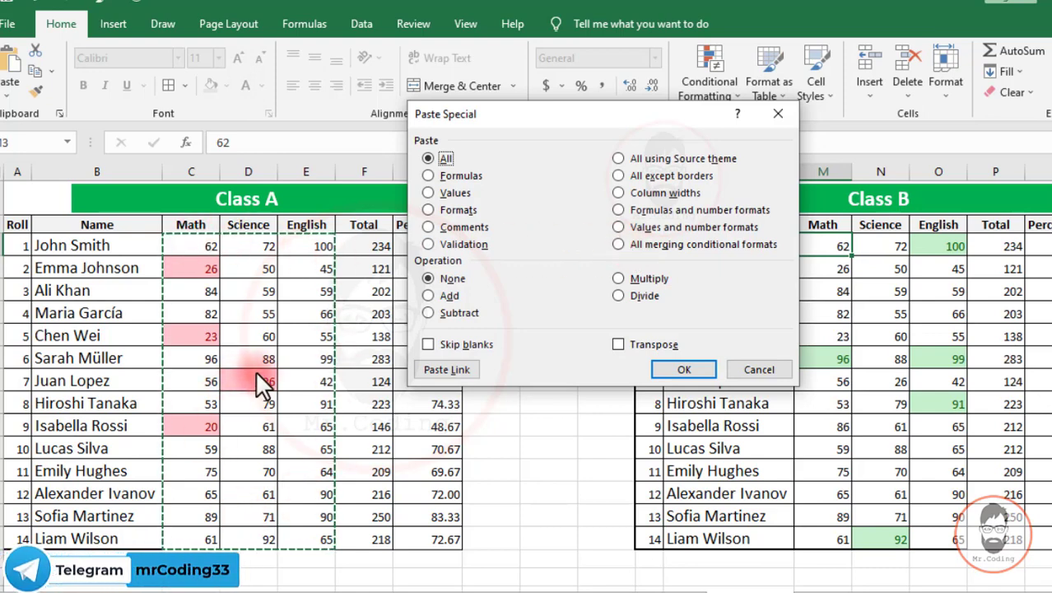
click(633, 245)
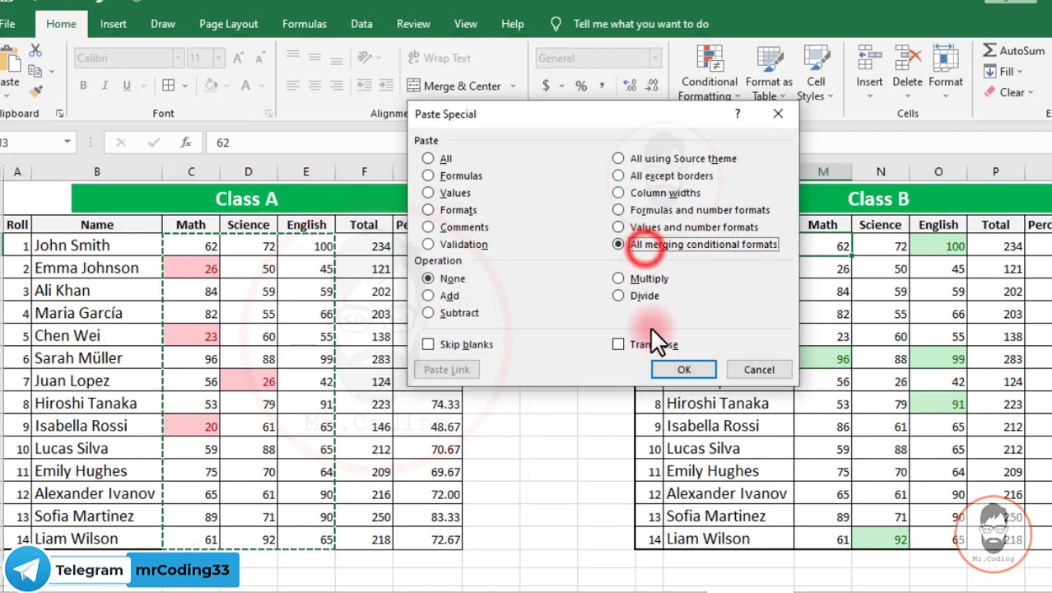
click(682, 368)
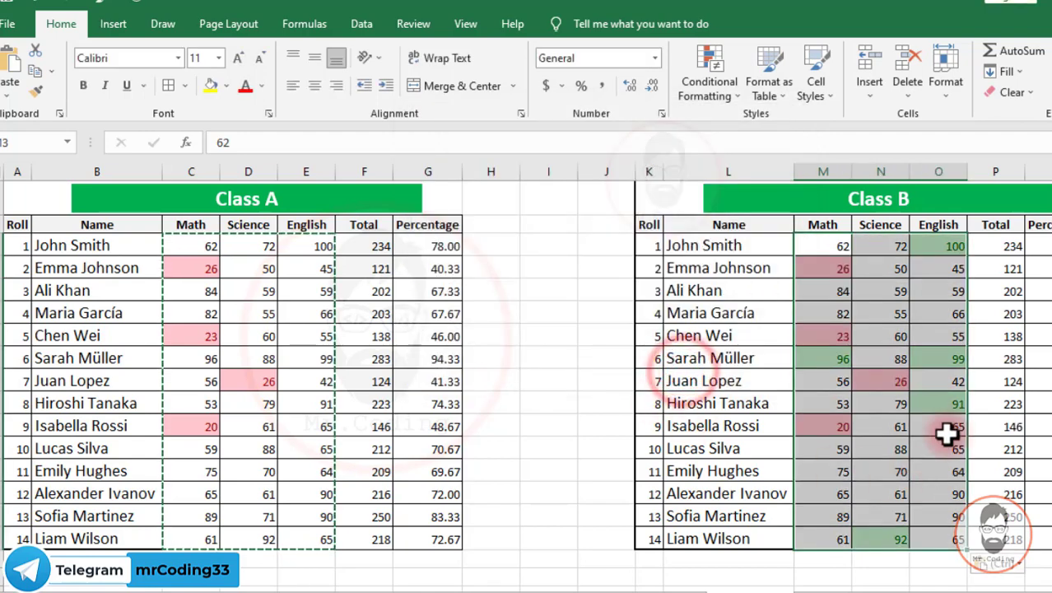
click(893, 401)
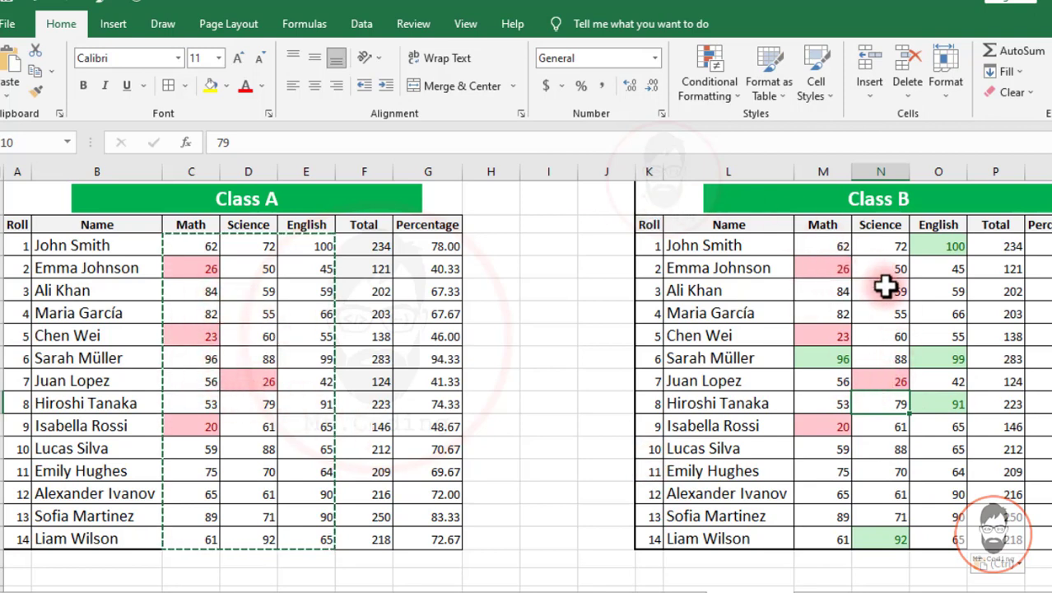
key(ctrl+alt+v)
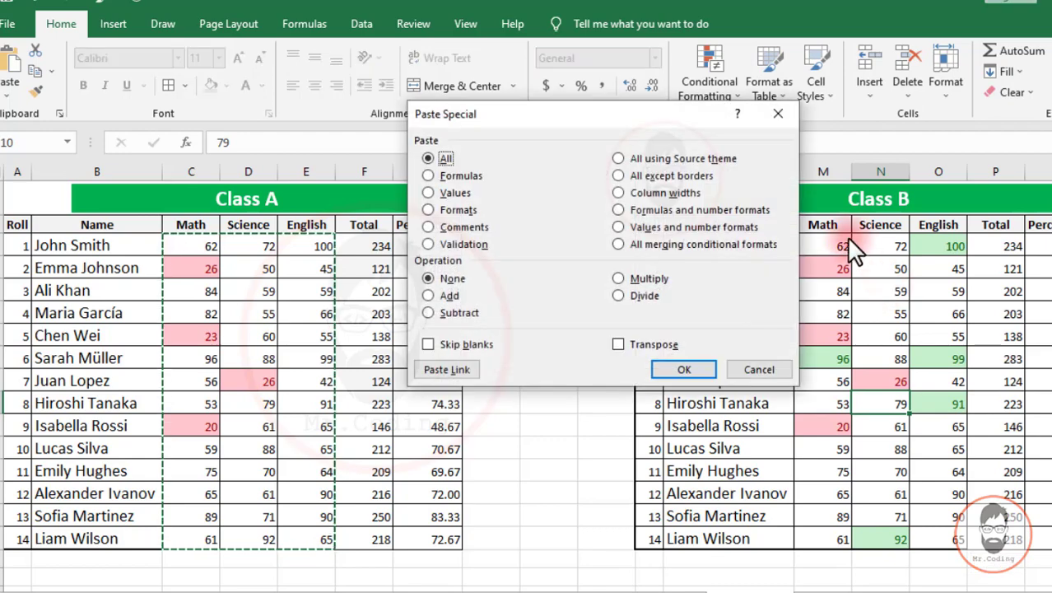
click(700, 245)
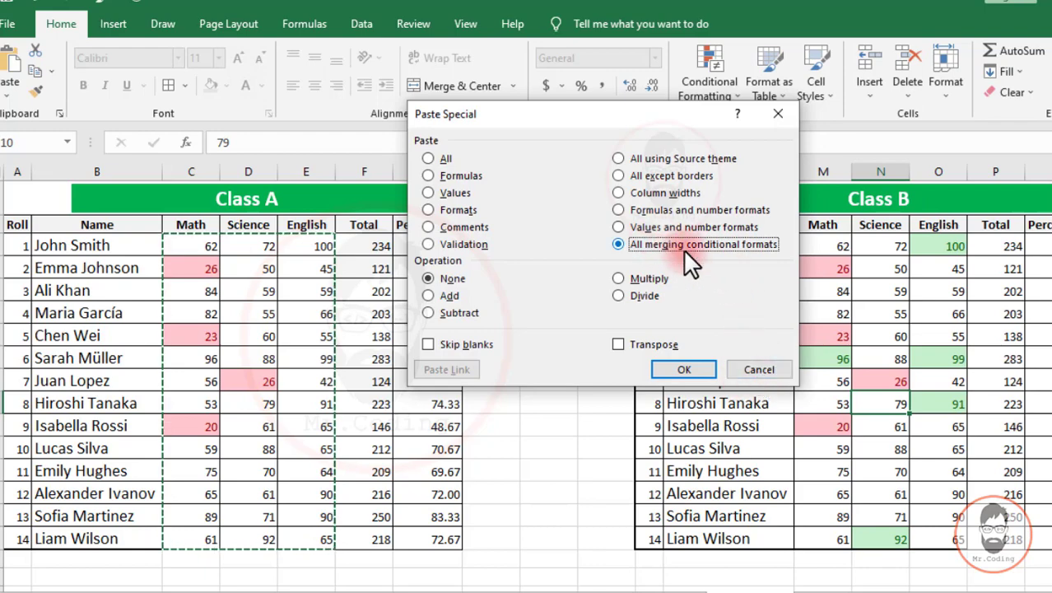
click(759, 369)
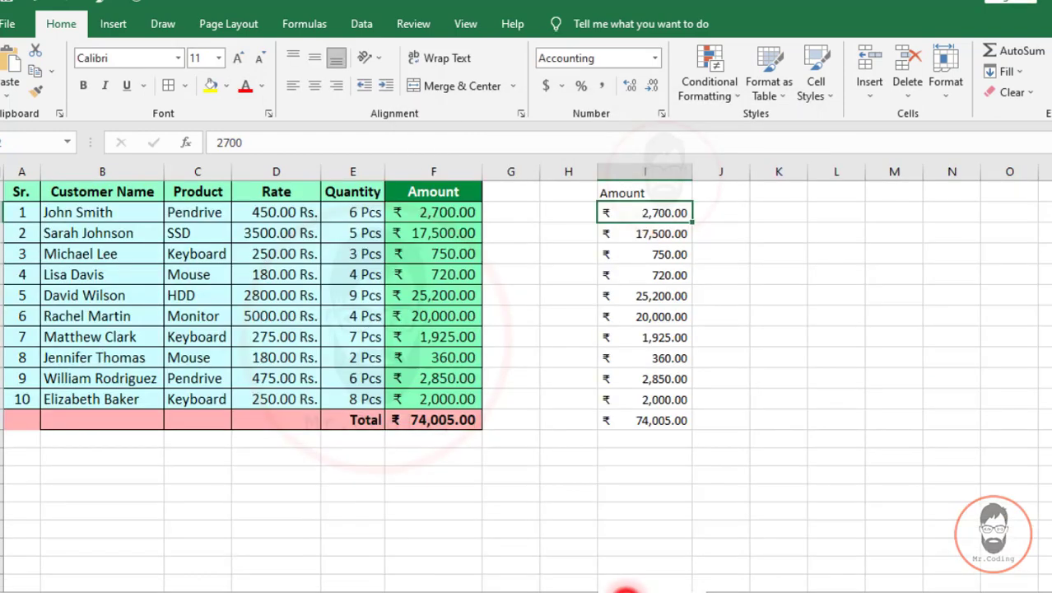
Copy customer table cells B2:D10, check the All merging conditional formats option in Paste Special, and cancel the dialog.
click(573, 564)
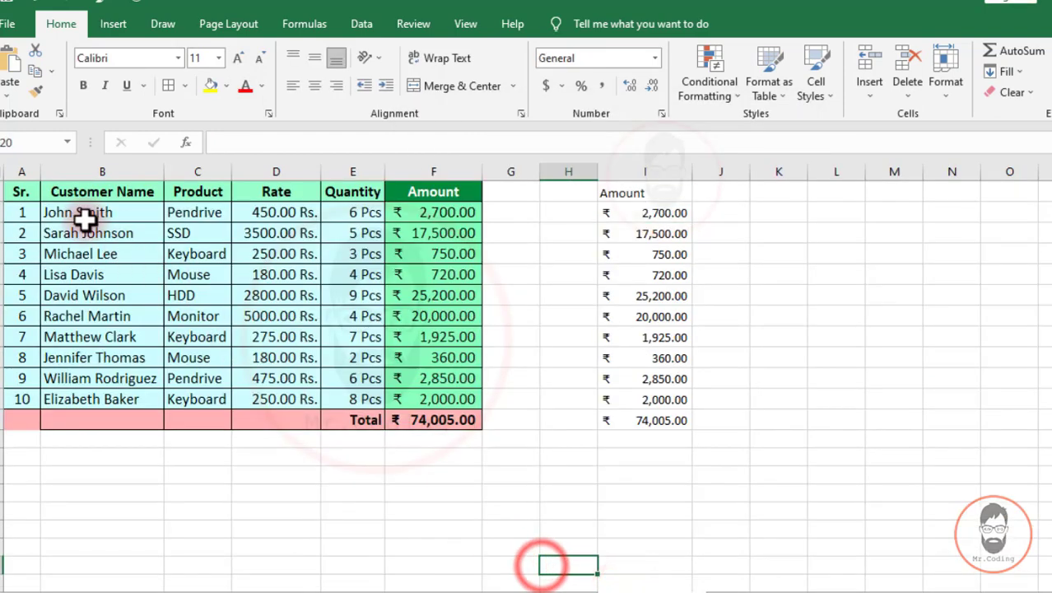
drag(83, 213, 298, 364)
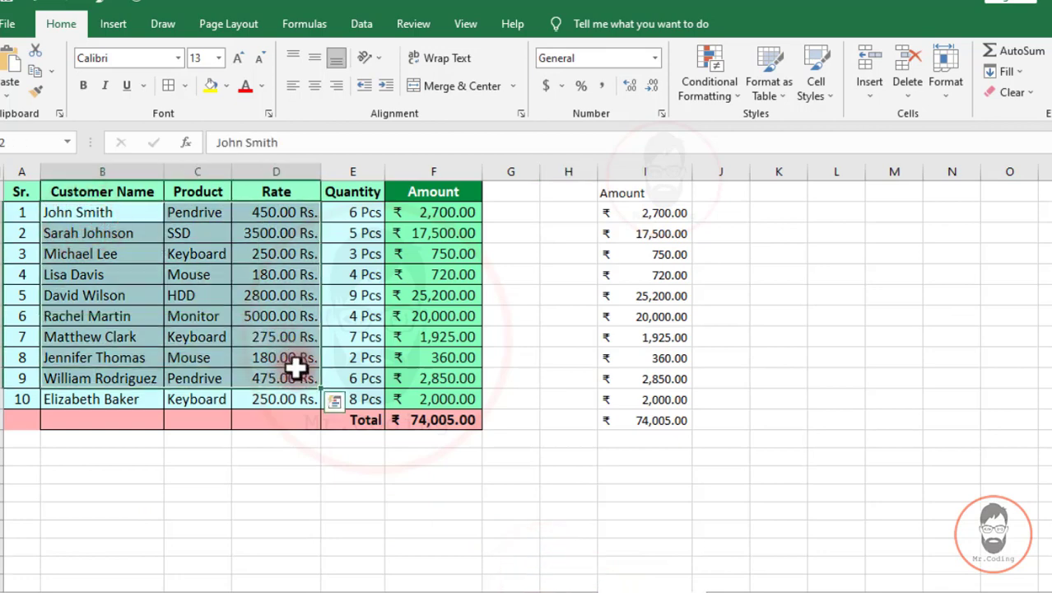
key(ctrl+c)
key(alt)
key(e)
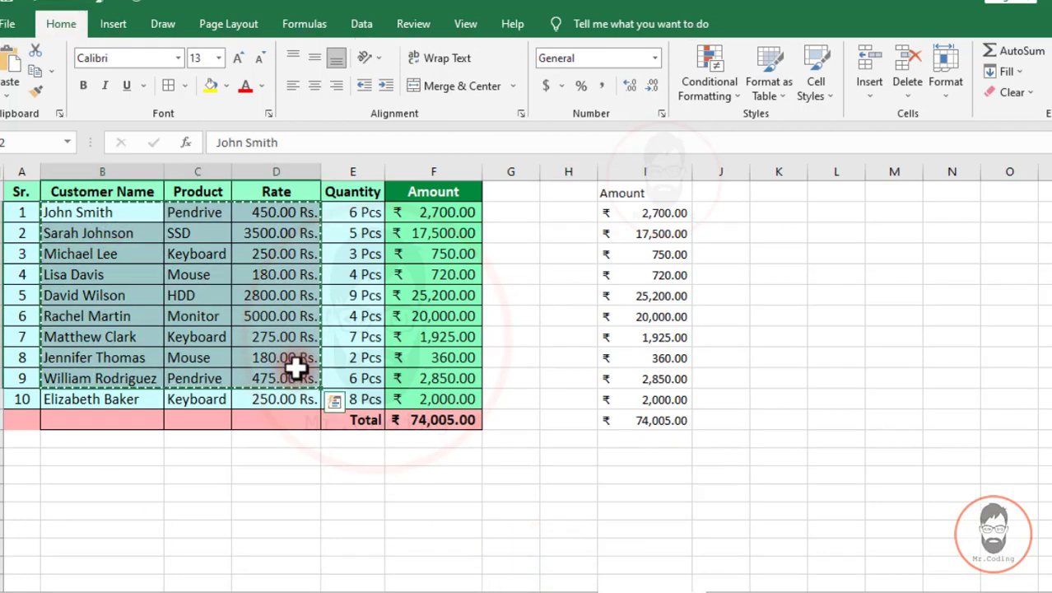
key(s)
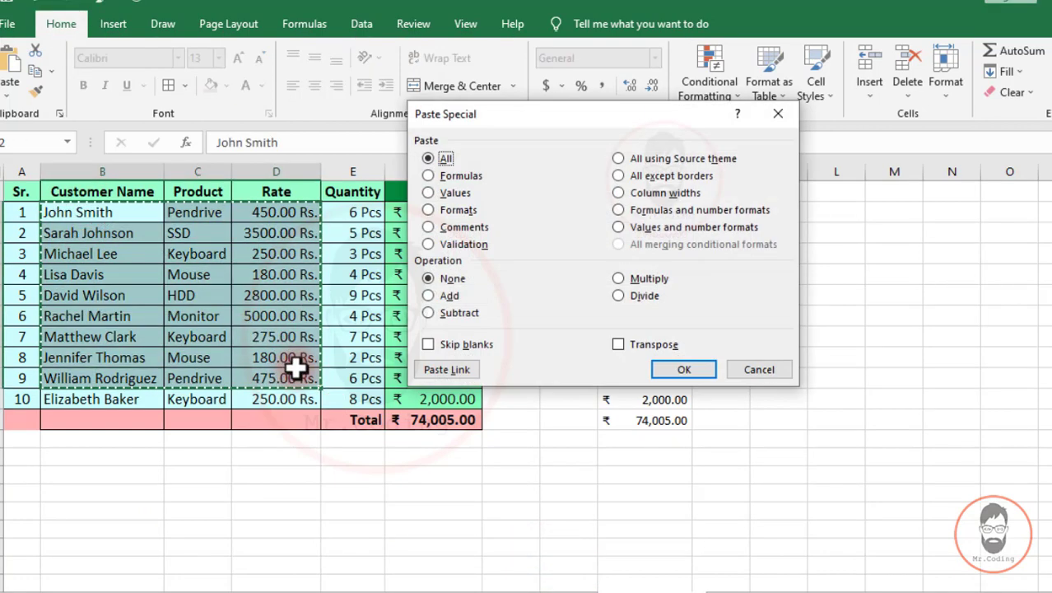
click(699, 239)
click(749, 367)
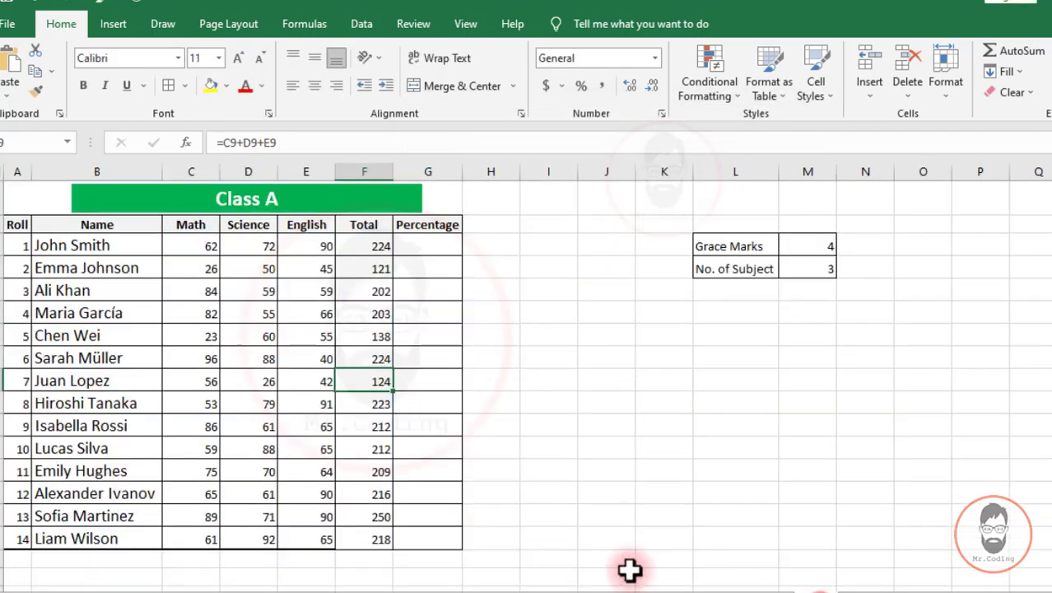
Add the Grace Marks value in M3 to all Math marks in C3:C16 using the Paste Special Add operation.
click(446, 426)
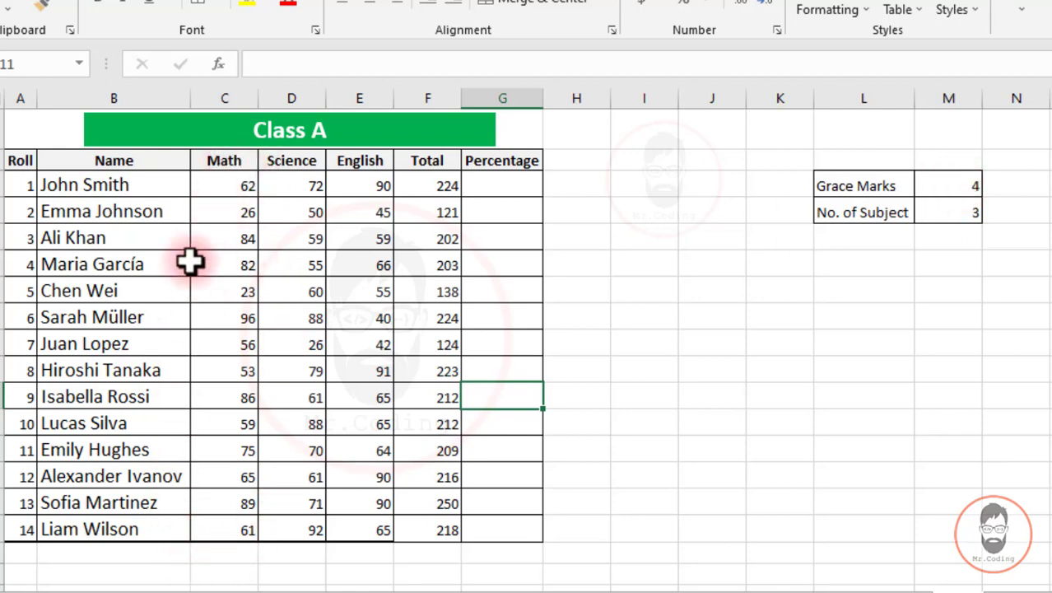
click(947, 177)
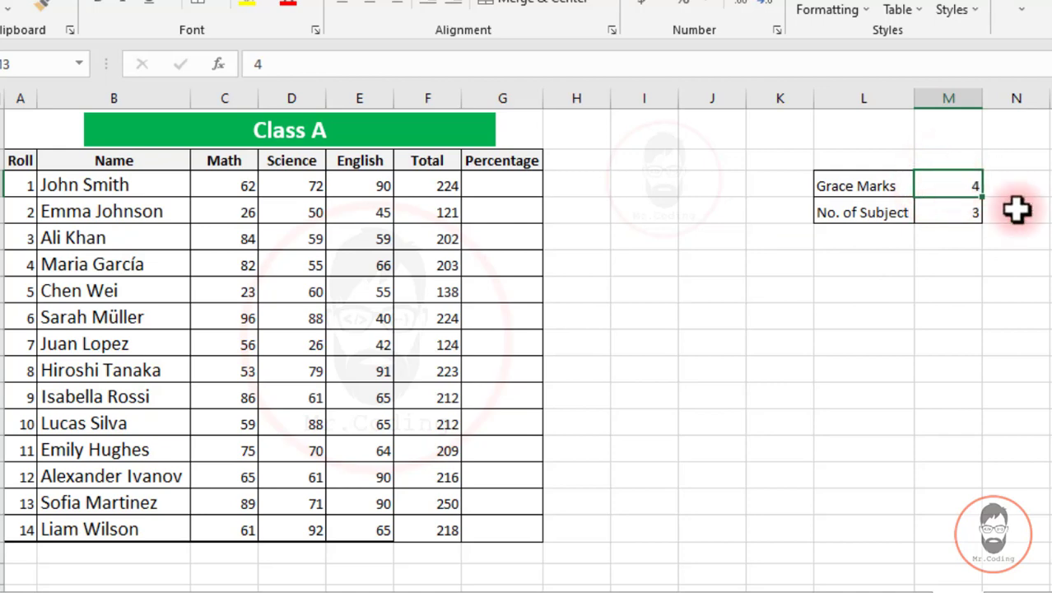
key(ctrl+c)
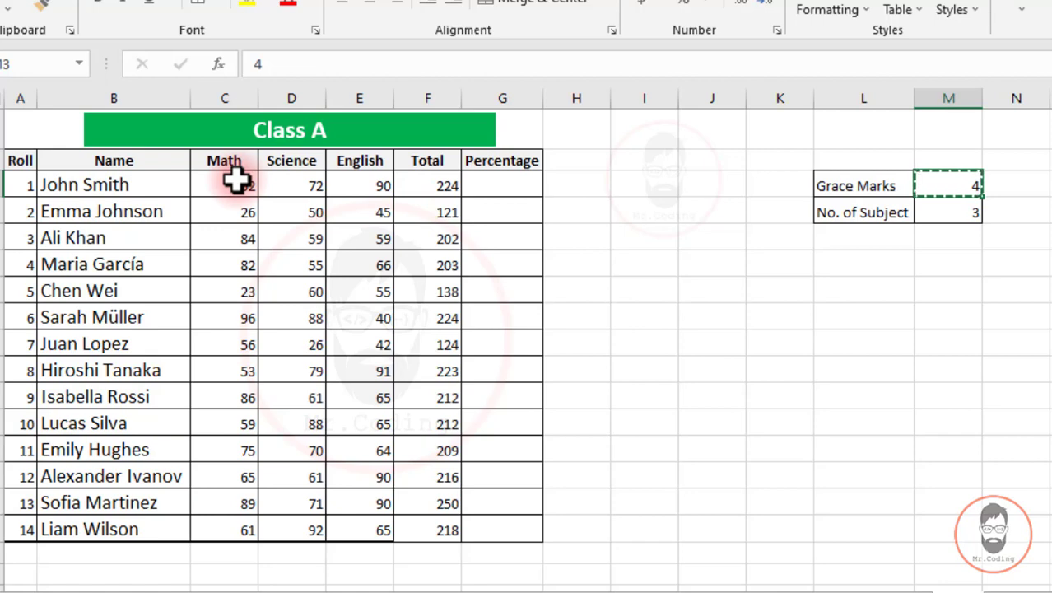
drag(236, 182, 238, 529)
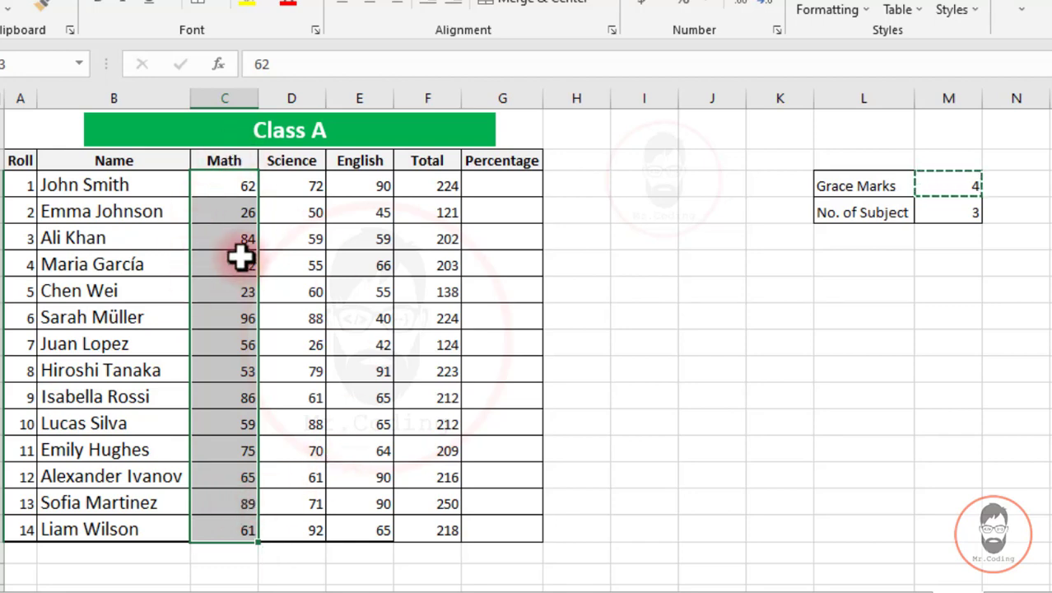
key(ctrl+alt+v)
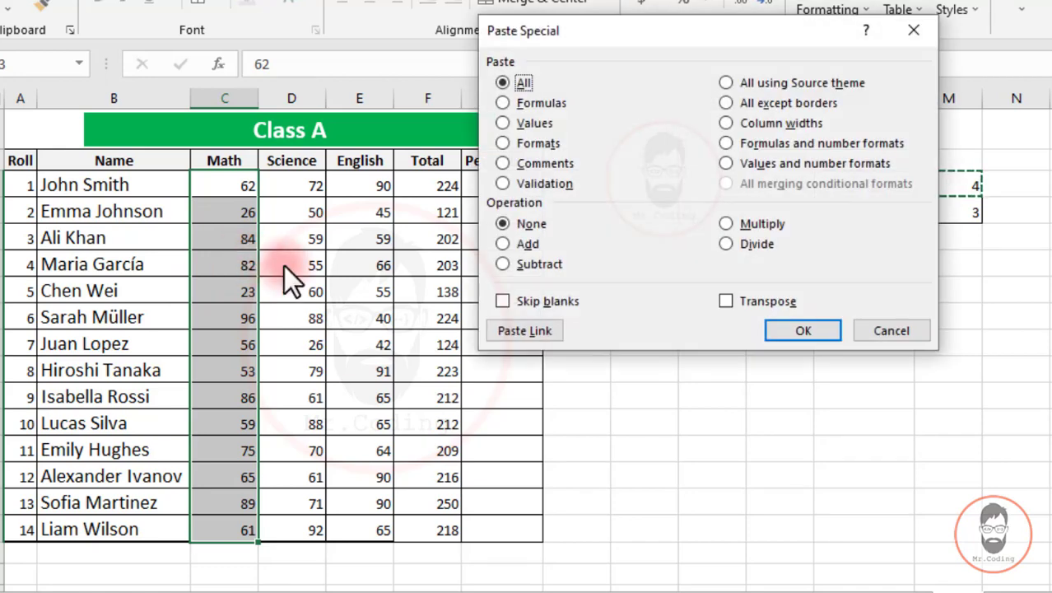
click(505, 242)
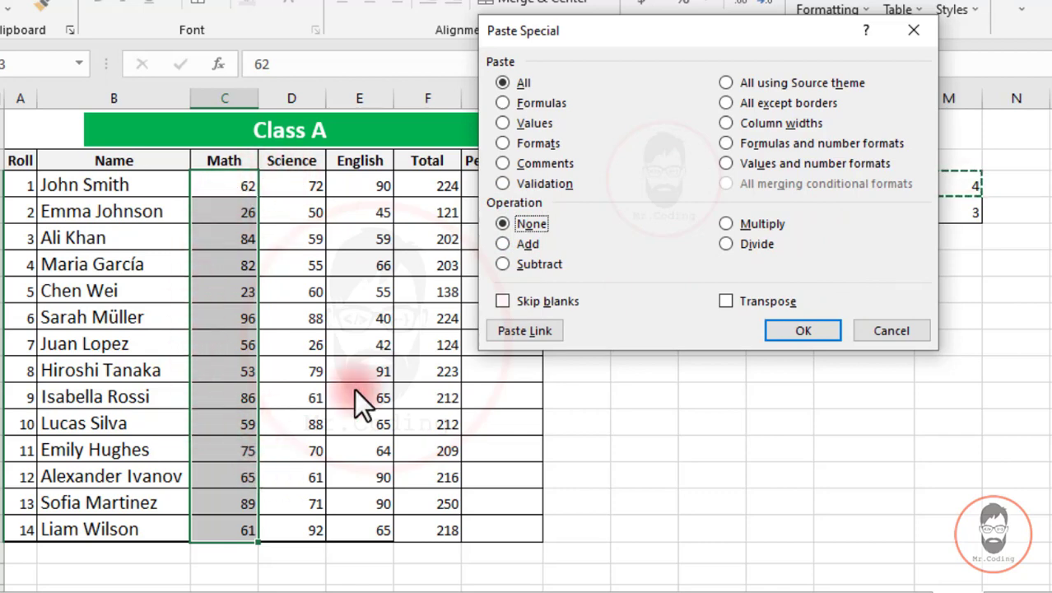
click(527, 243)
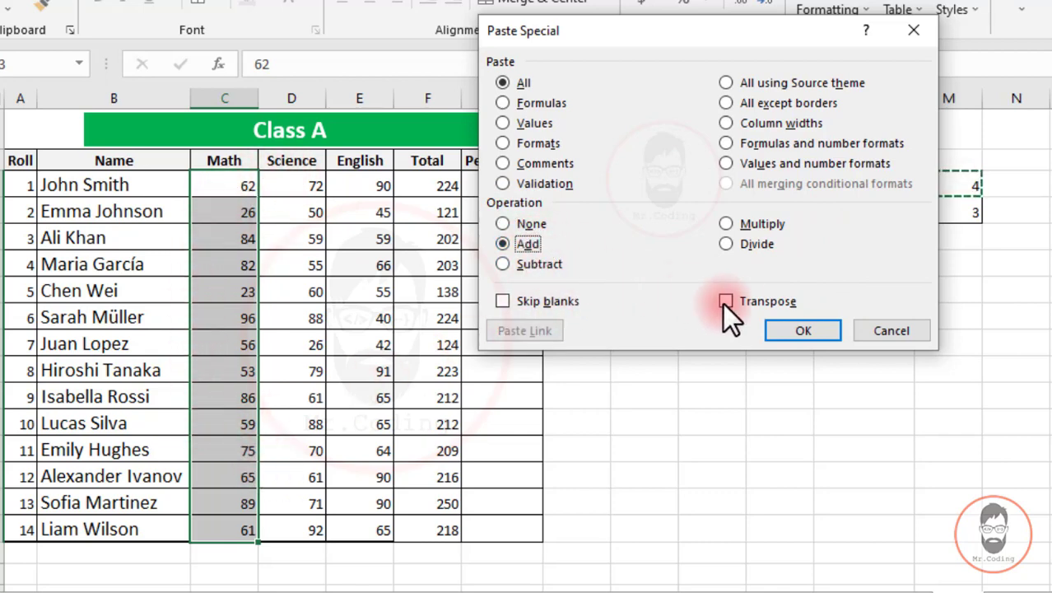
click(790, 330)
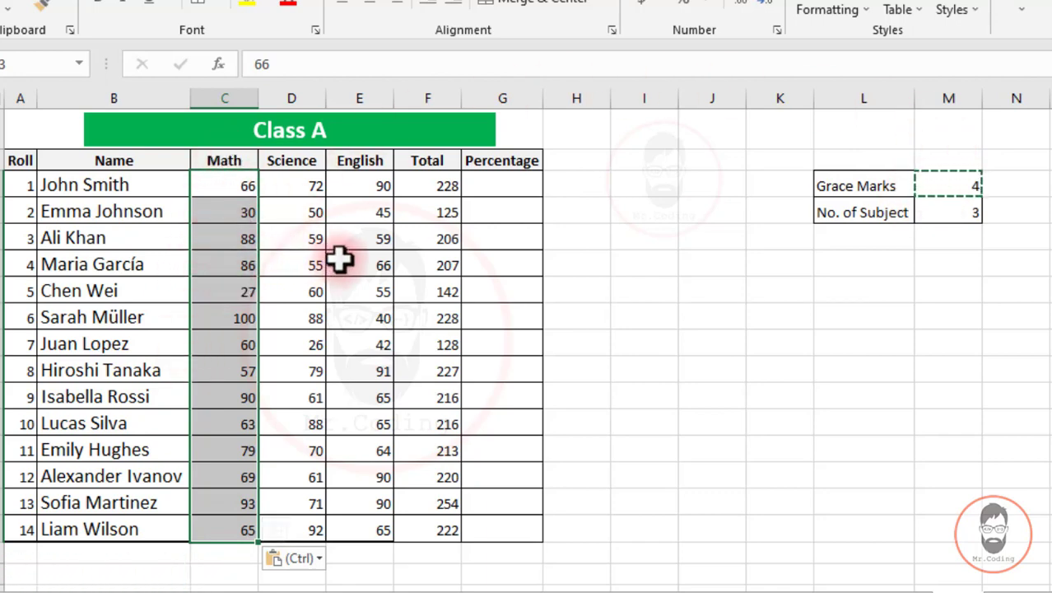
key(ctrl+alt+v)
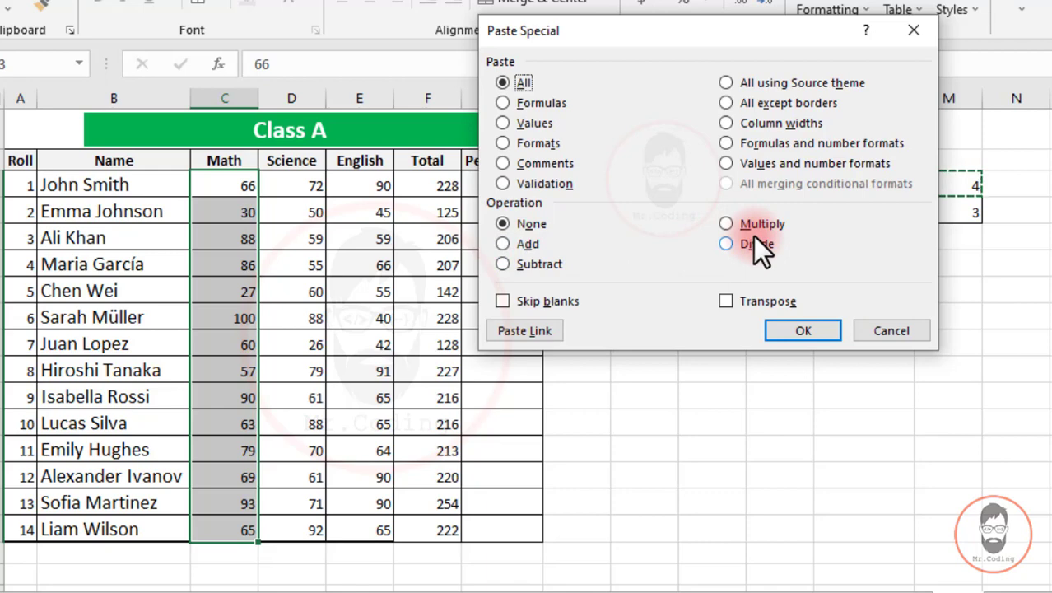
click(898, 330)
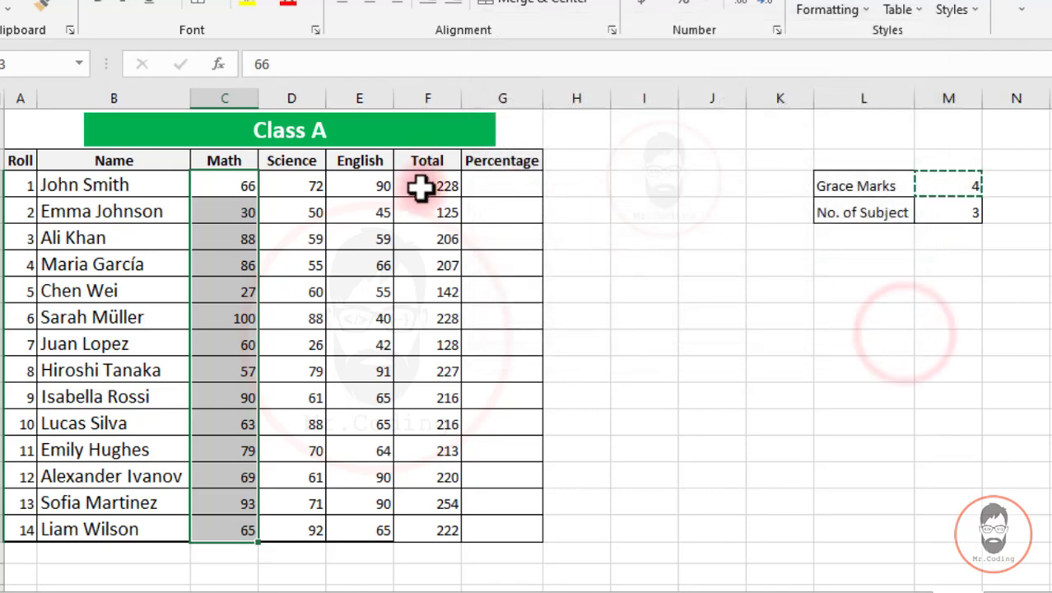
Try a regular paste of the totals F3:F16 into the Percentage column, compare the formulas, and clear the pasted cells.
drag(421, 188, 455, 535)
key(ctrl+c)
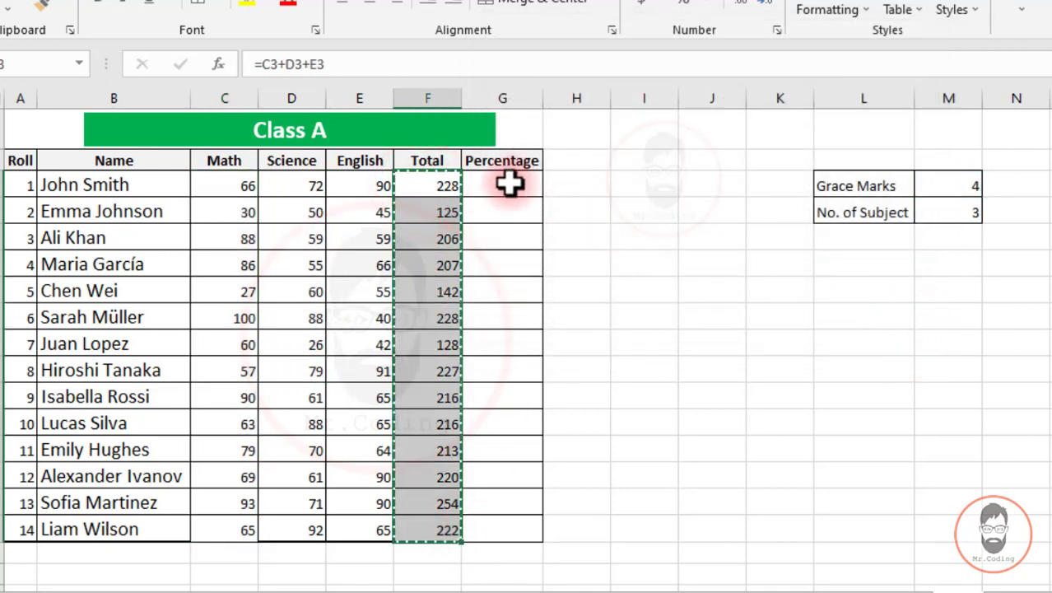
click(510, 185)
key(ctrl+v)
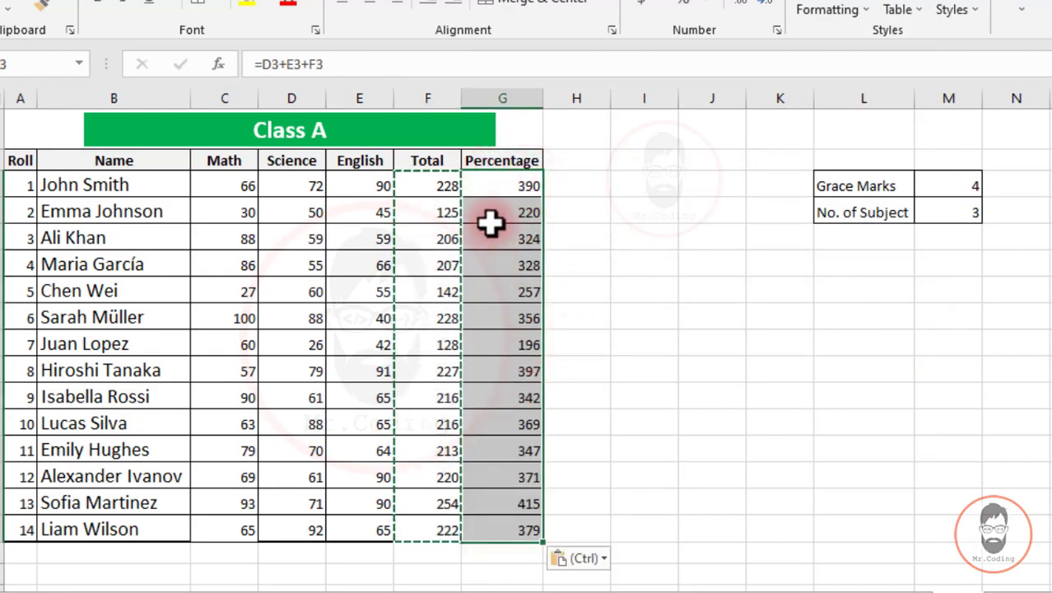
click(435, 186)
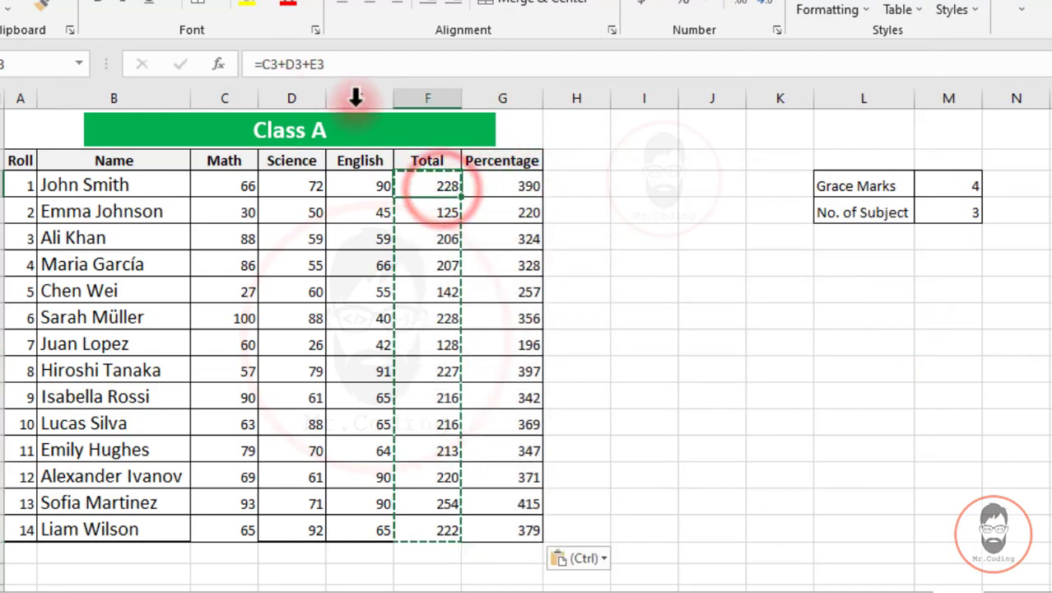
click(510, 188)
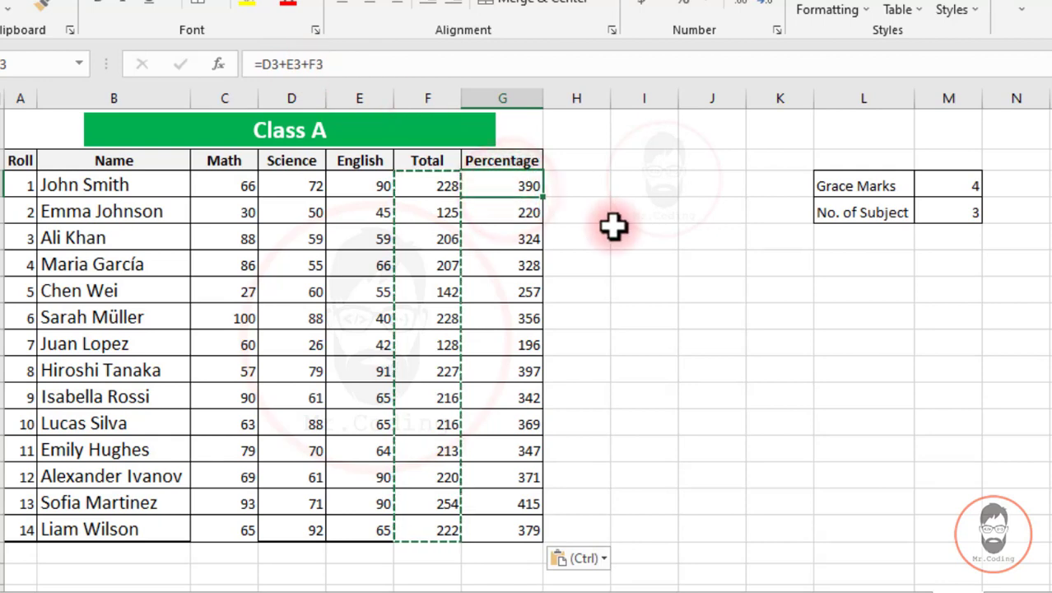
key(ctrl+shift+Down)
key(Delete)
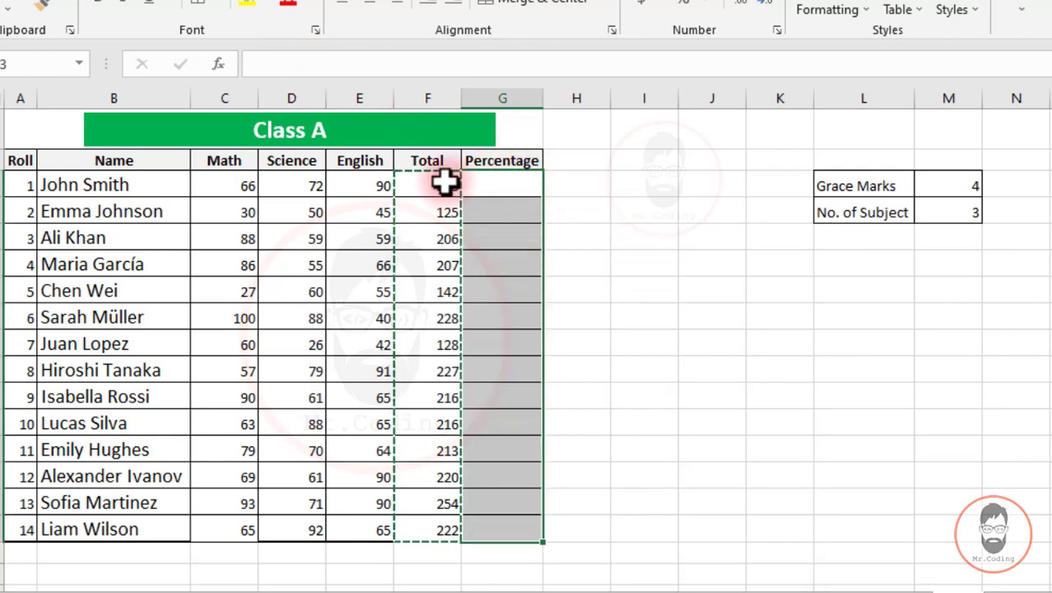
Paste the Class A totals F3:F16 into the Percentage column from G3 with the Values option.
drag(445, 183, 443, 536)
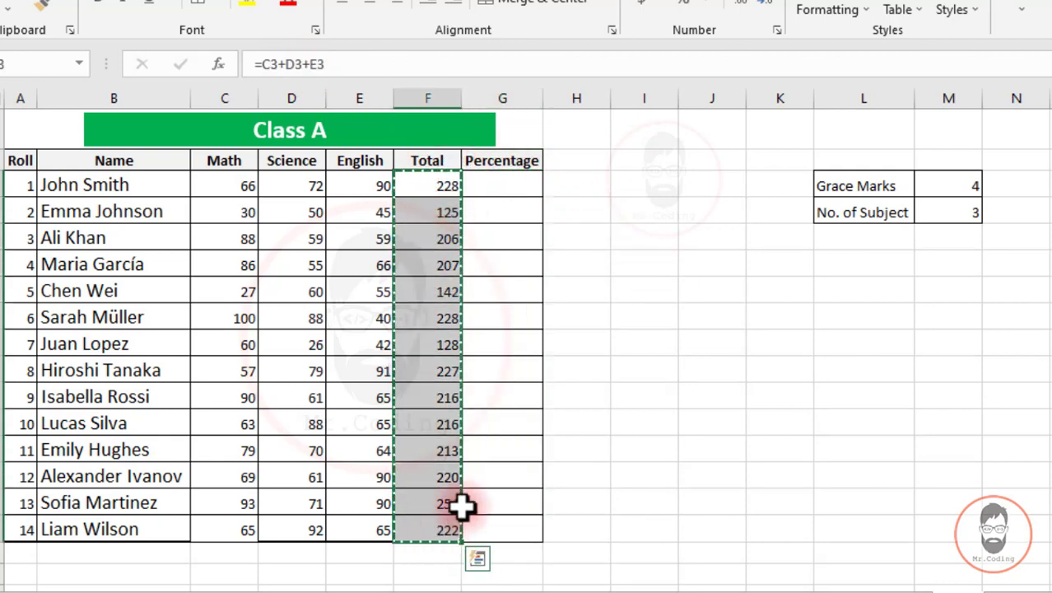
click(504, 185)
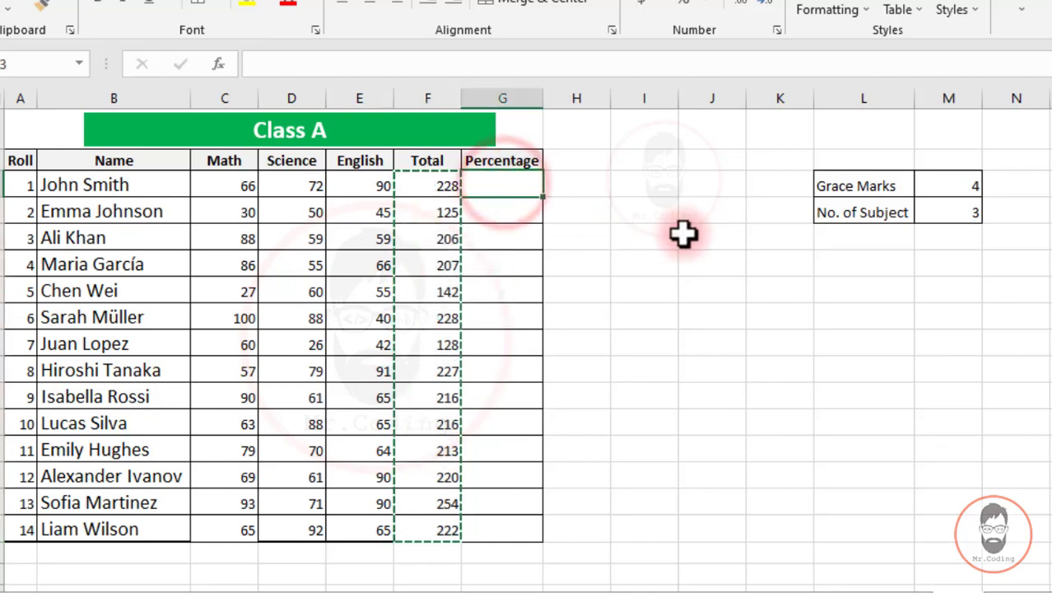
key(ctrl+alt+v)
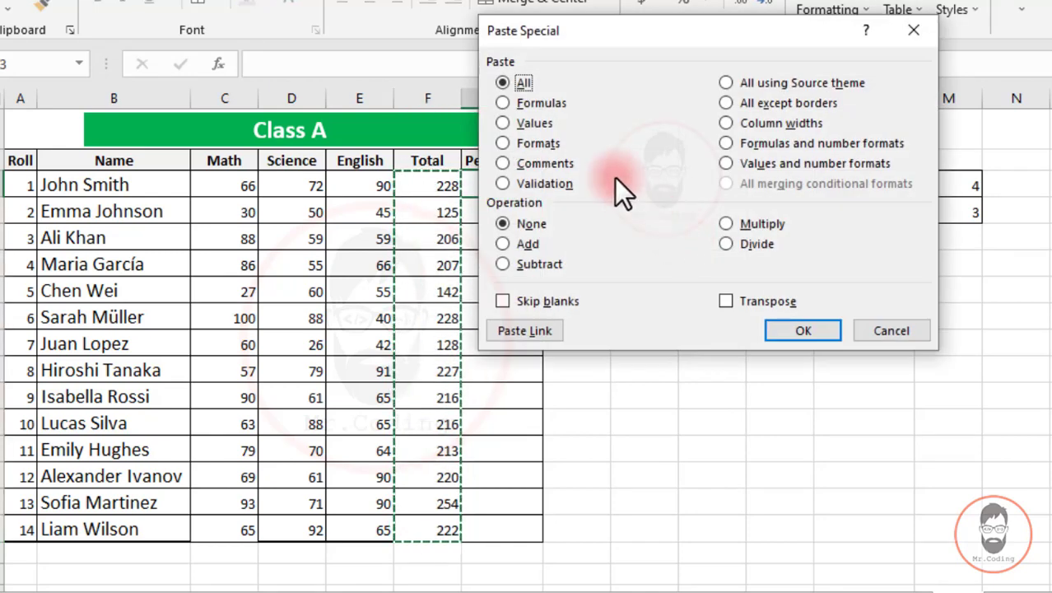
click(542, 123)
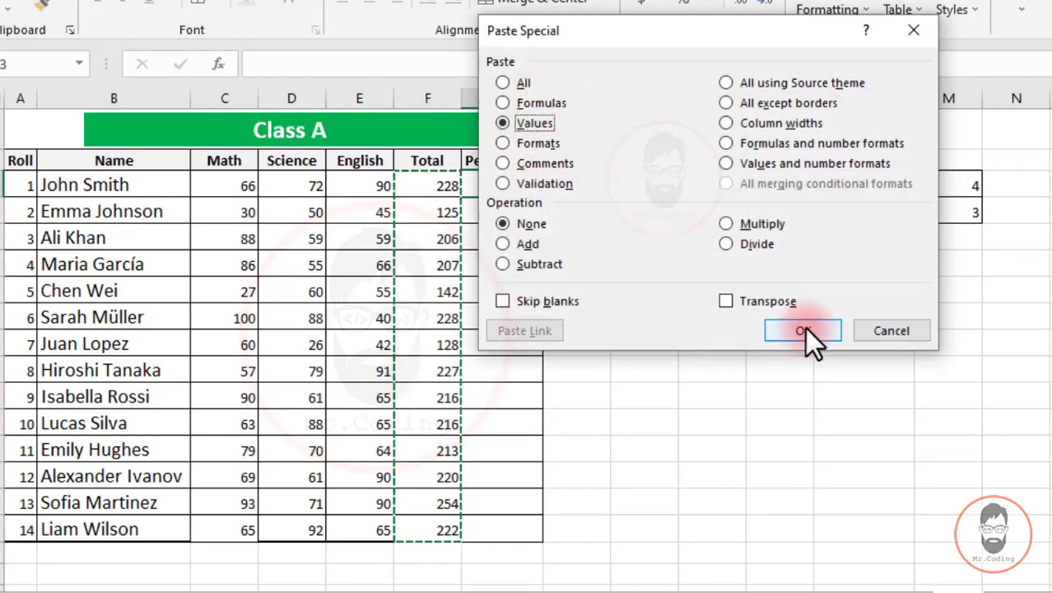
click(805, 328)
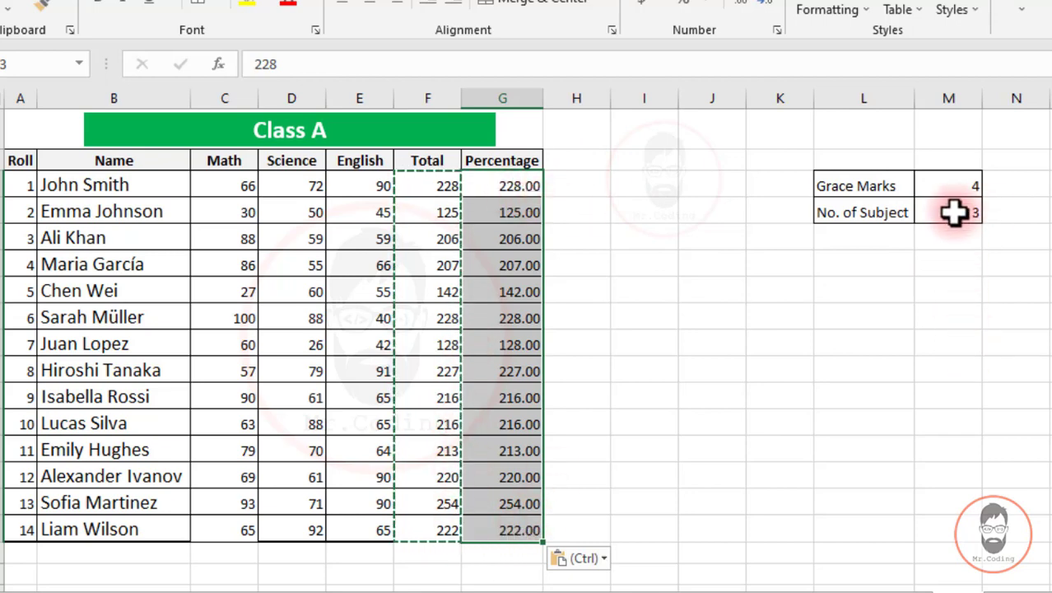
Divide the Percentage cells G3:G16 by the No. of Subject value in M4 using the Paste Special Divide operation.
click(955, 213)
key(ctrl+c)
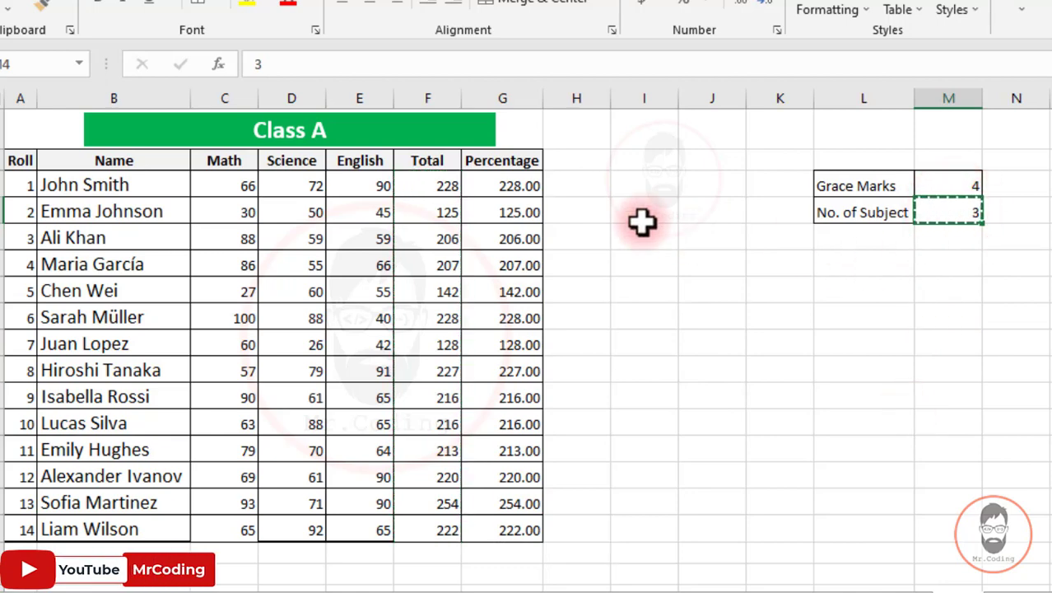
drag(521, 185, 515, 537)
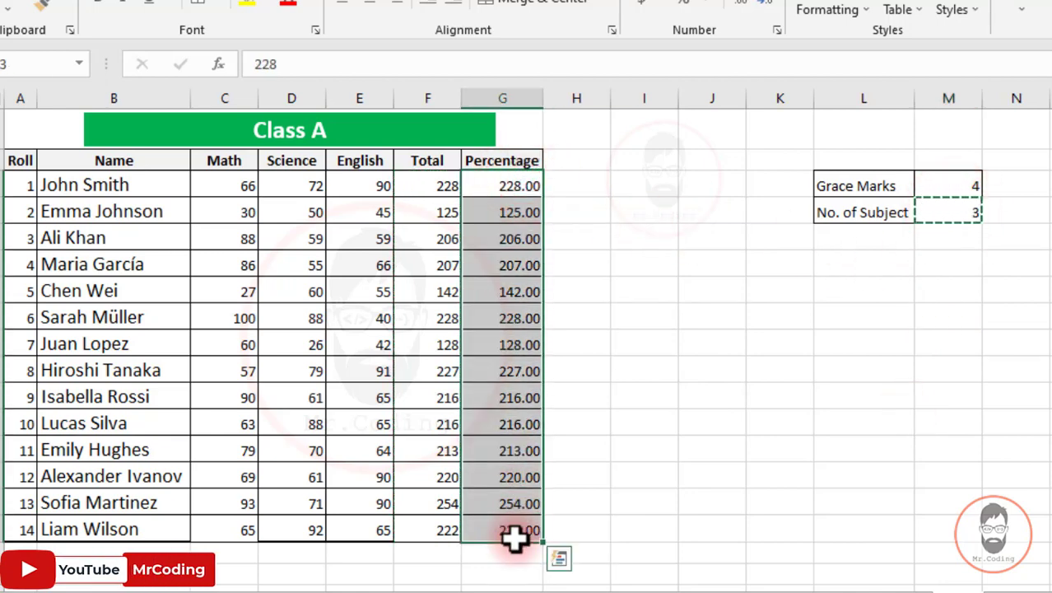
key(ctrl+alt+v)
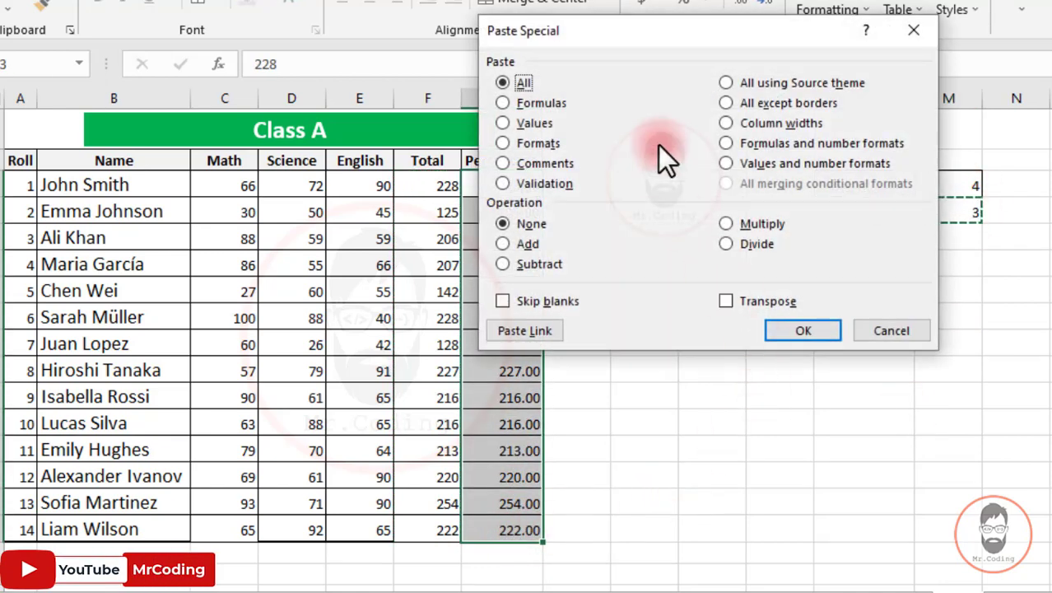
drag(711, 33, 809, 33)
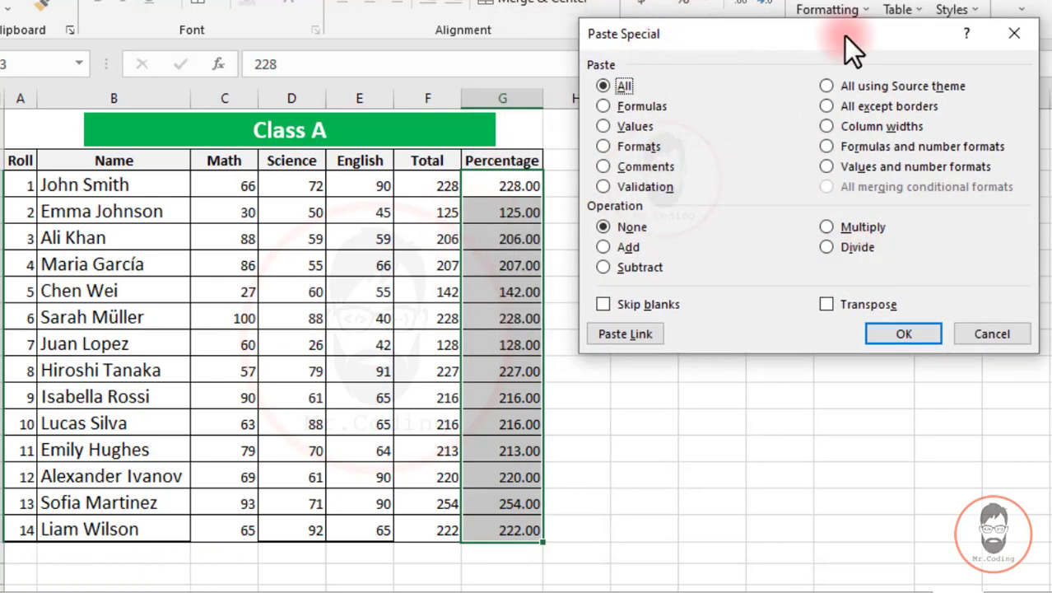
drag(844, 36, 857, 256)
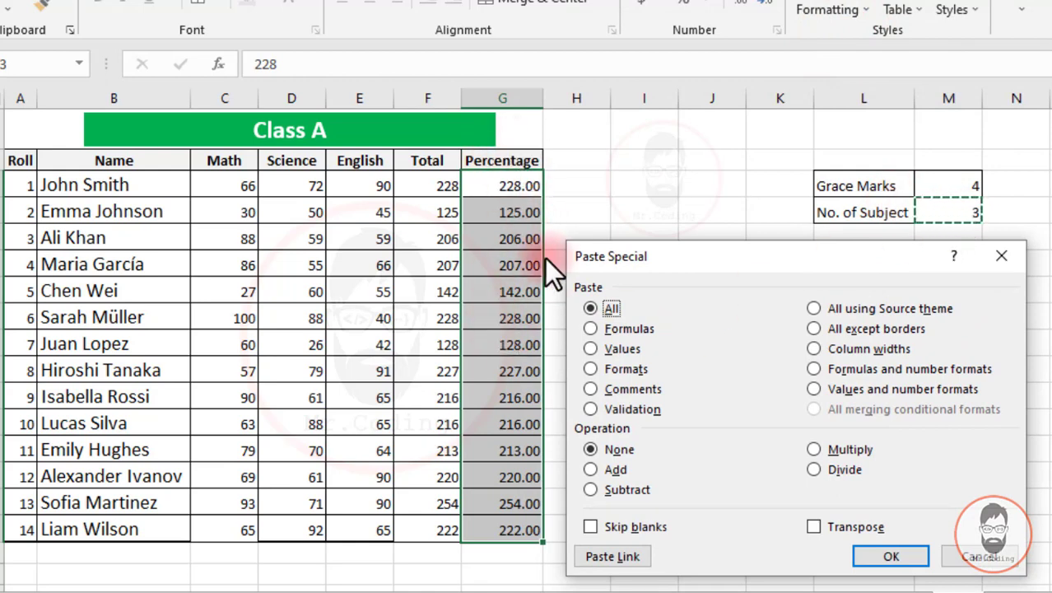
click(847, 472)
click(891, 555)
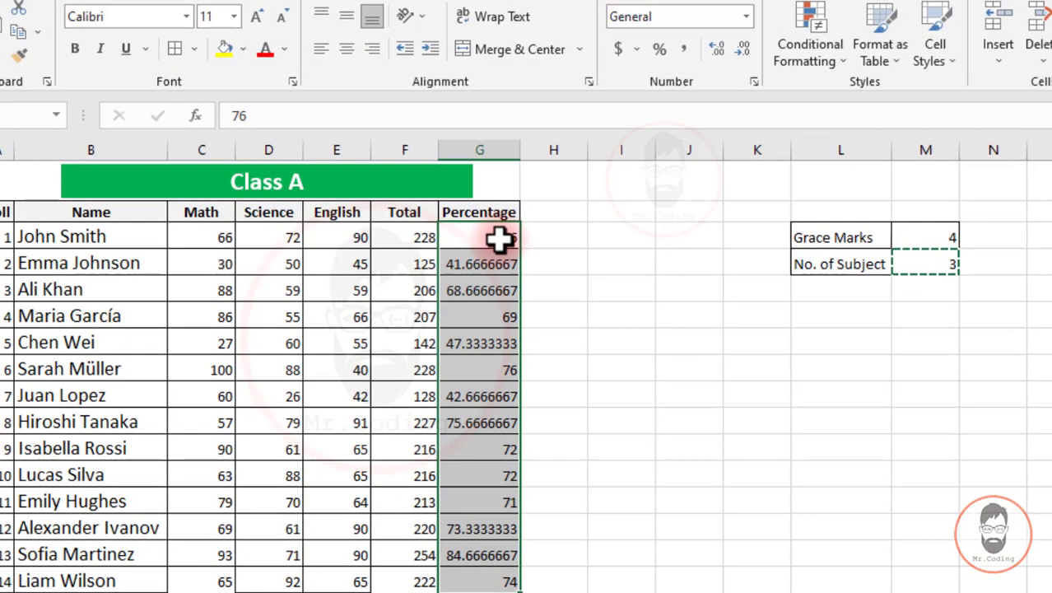
Format the Percentage values in G3:G16 to show two decimal places.
click(739, 52)
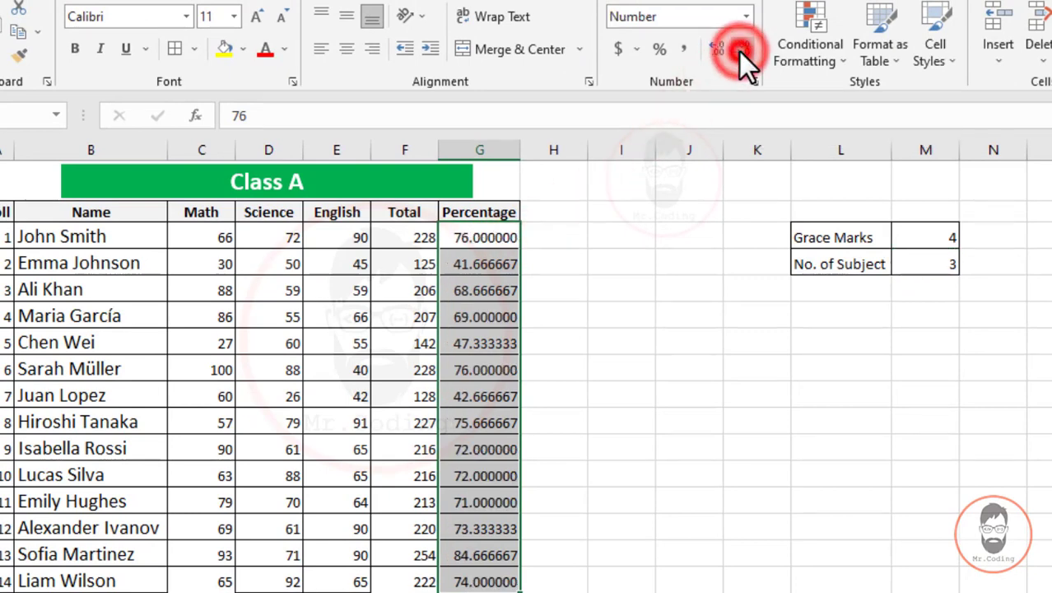
click(739, 52)
click(739, 52)
click(740, 52)
click(721, 48)
click(739, 50)
click(739, 50)
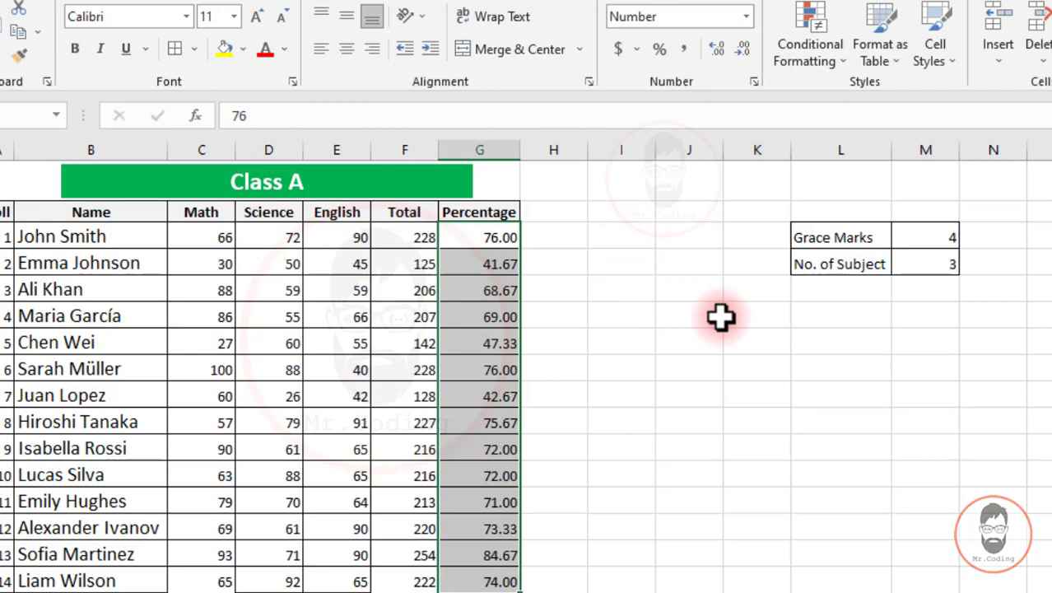
Review the Operation choices in Paste Special for the copied Percentage cells and close the dialog without pasting.
key(ctrl+alt+v)
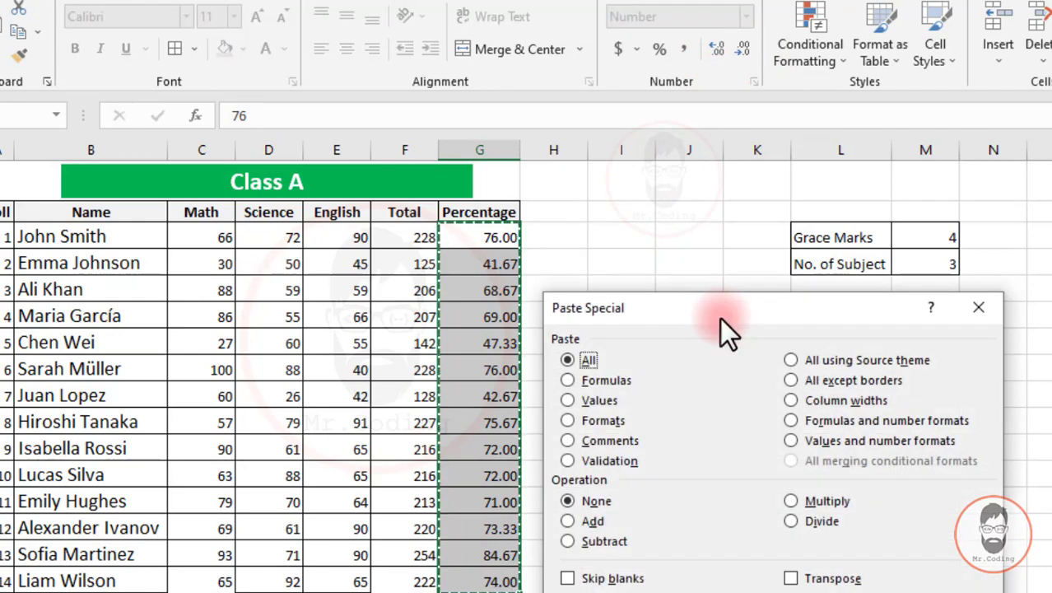
drag(671, 317, 596, 118)
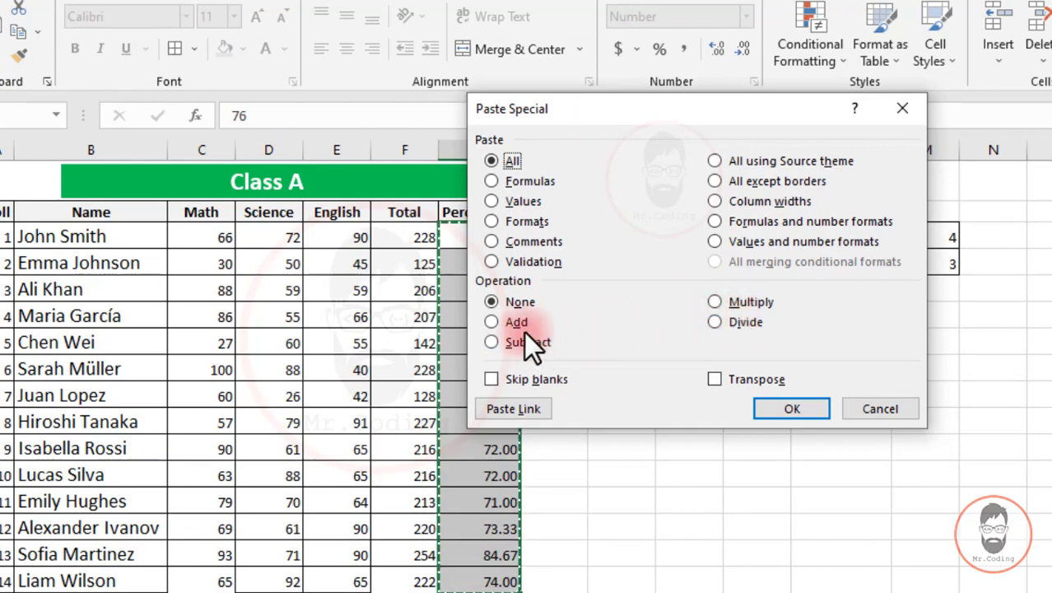
key(Escape)
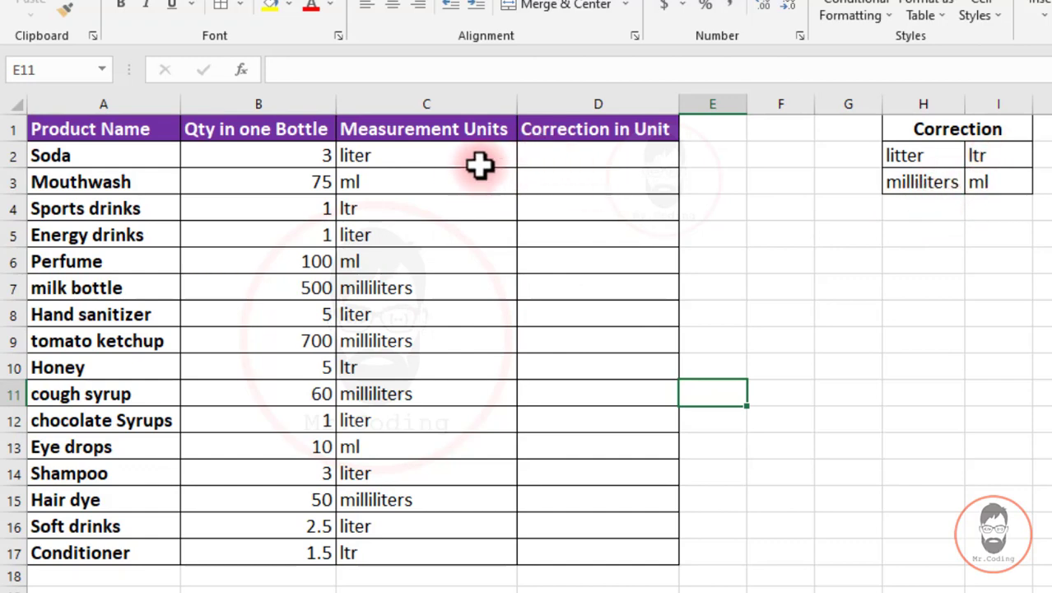
Enter ltr in the Correction in Unit column for Soda (D2) and Energy drinks (D5).
click(570, 162)
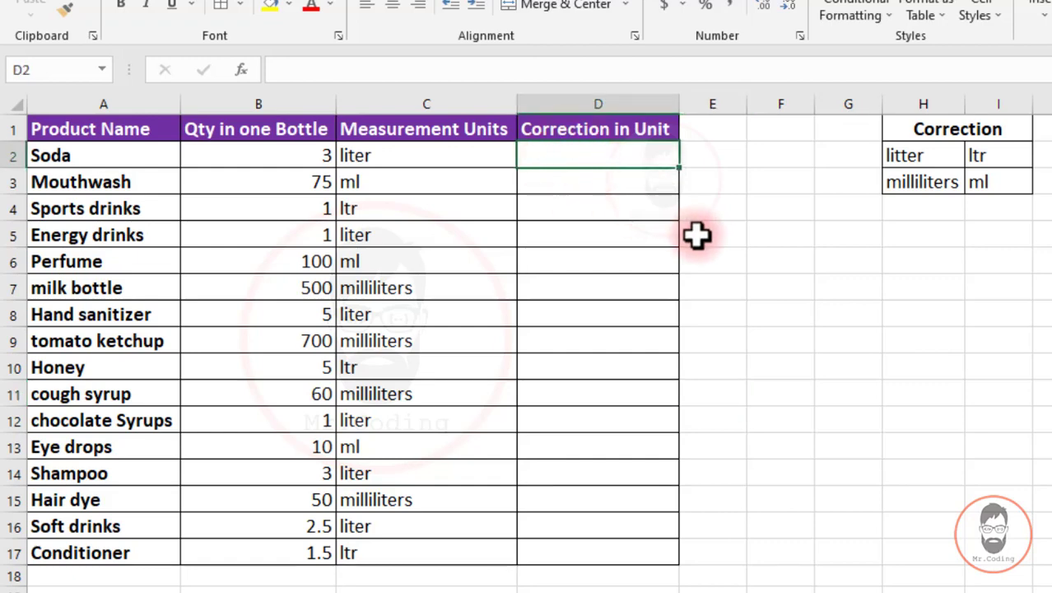
text(ltr)
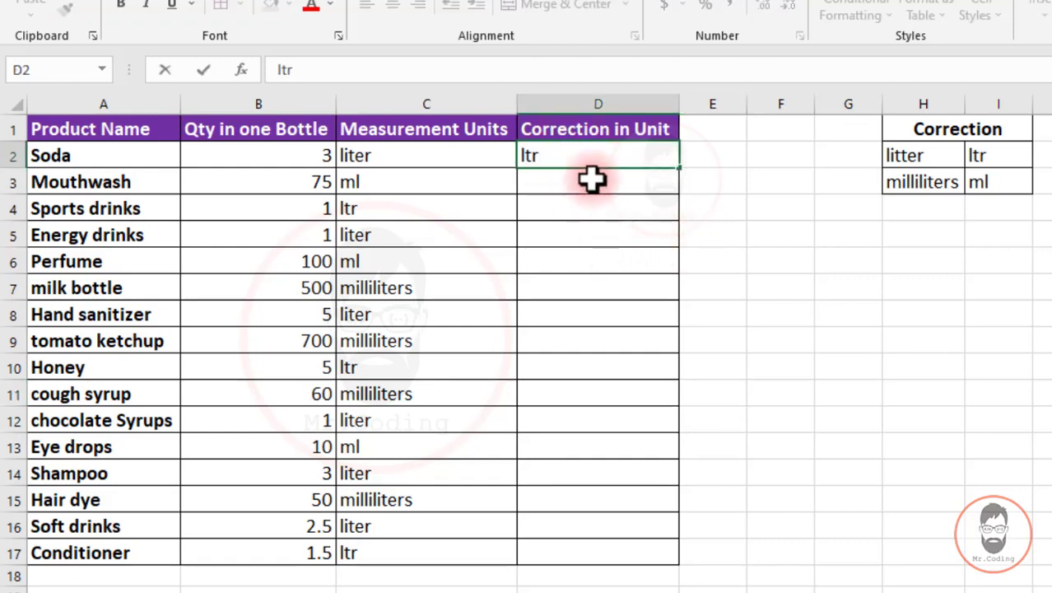
click(590, 180)
click(566, 205)
click(562, 232)
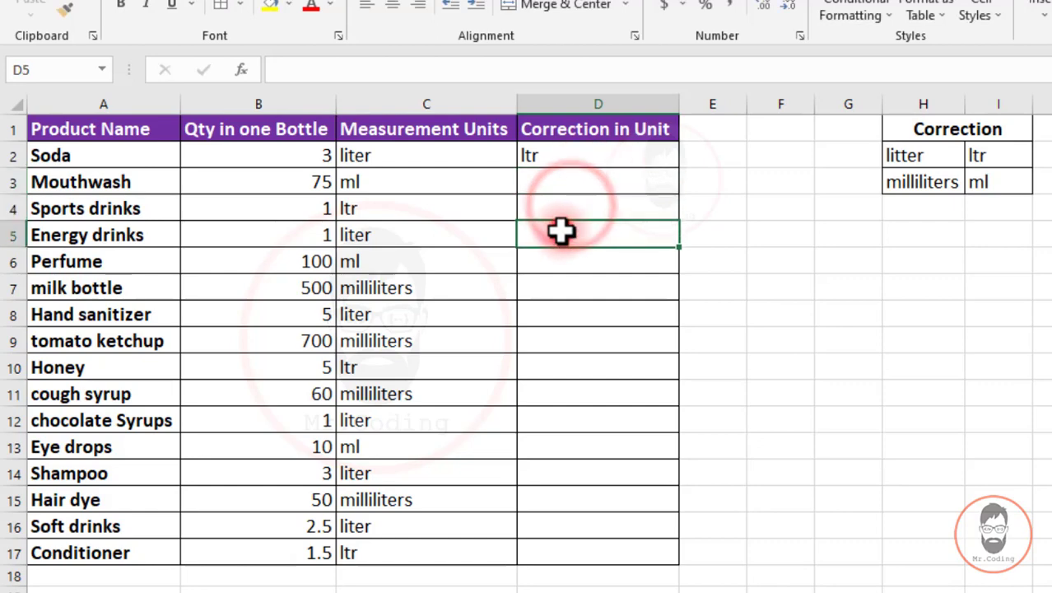
text(ltr)
click(557, 263)
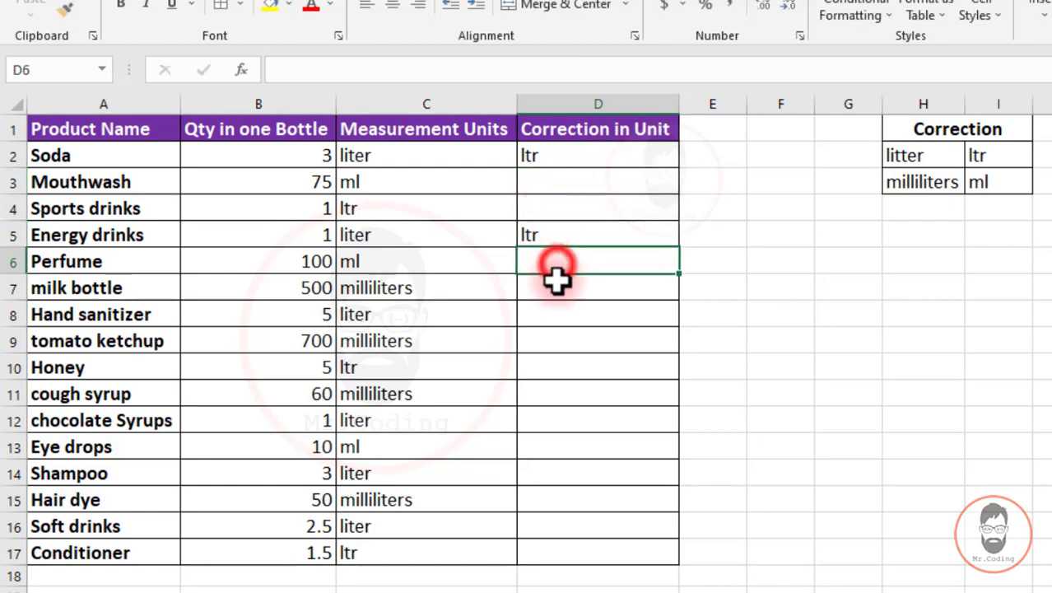
Enter the unit corrections ml in D7, ltr in D8, ml in D9 and ml in D11.
click(556, 285)
text(ml)
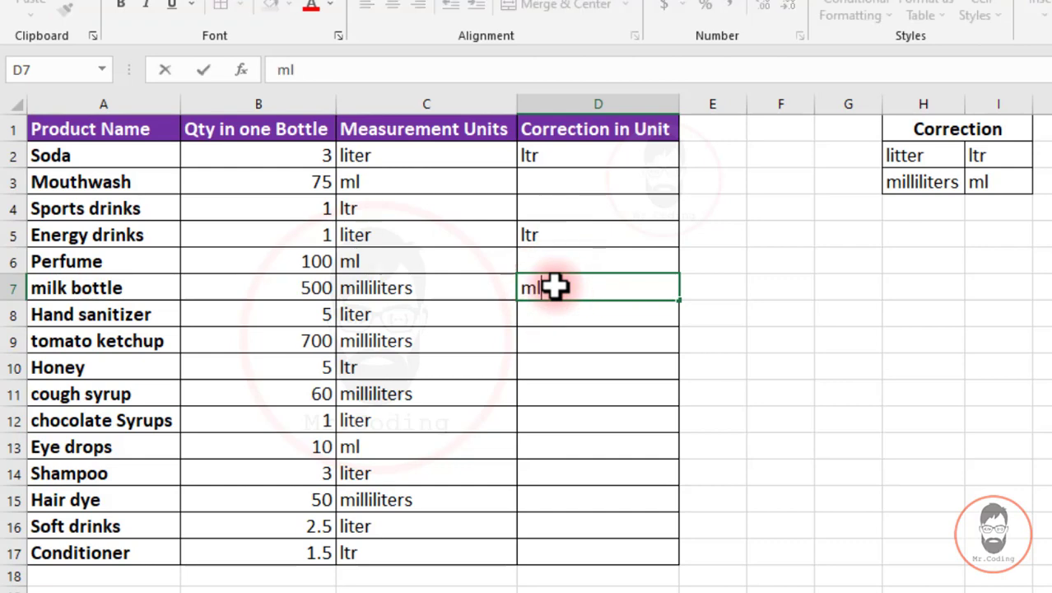
click(539, 317)
text(ltr)
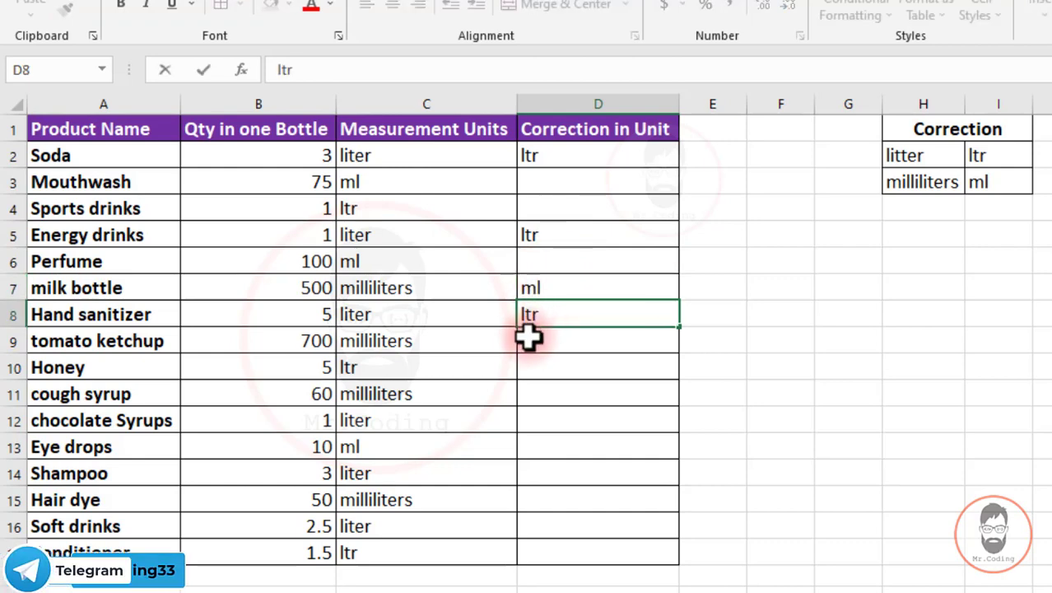
click(530, 338)
text(ml)
click(535, 364)
click(547, 394)
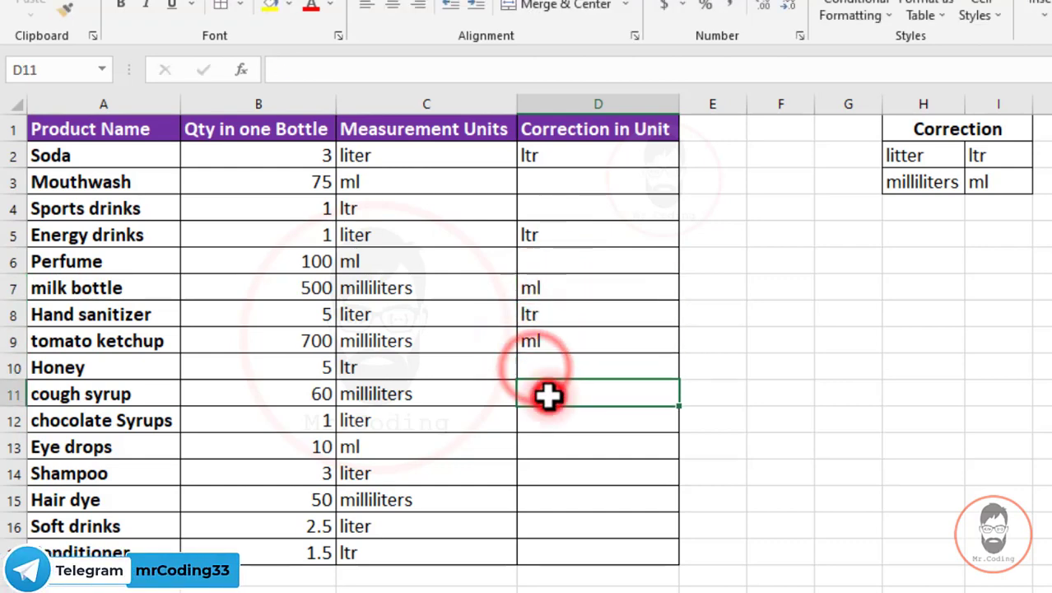
text(ml)
Fill in the remaining unit corrections: lr in D12, ltr in D14, ml in D15 and ltr in D16.
click(538, 422)
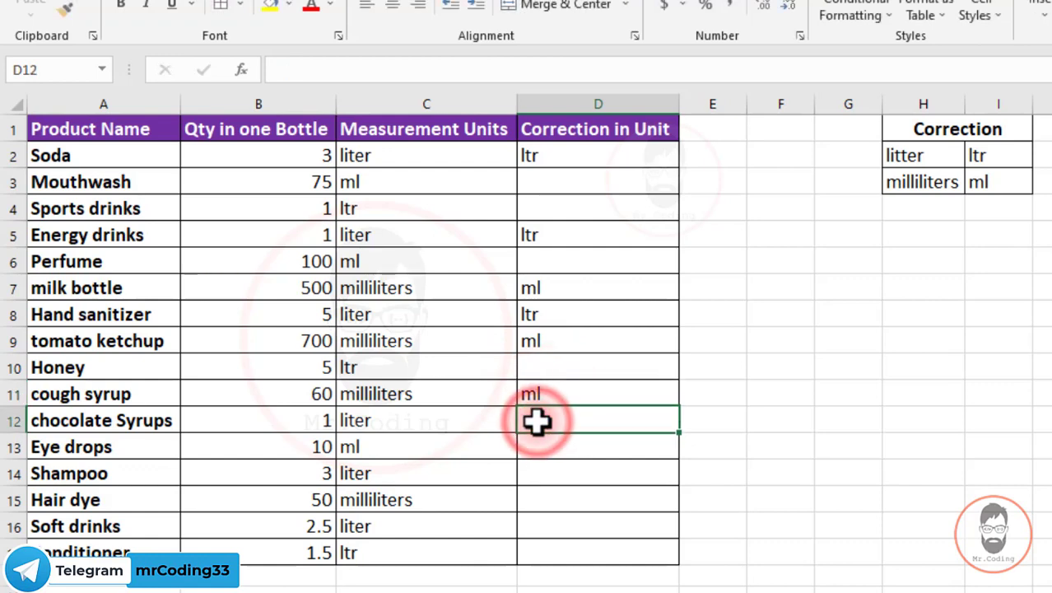
text(lr)
click(527, 470)
text(ltr)
click(535, 500)
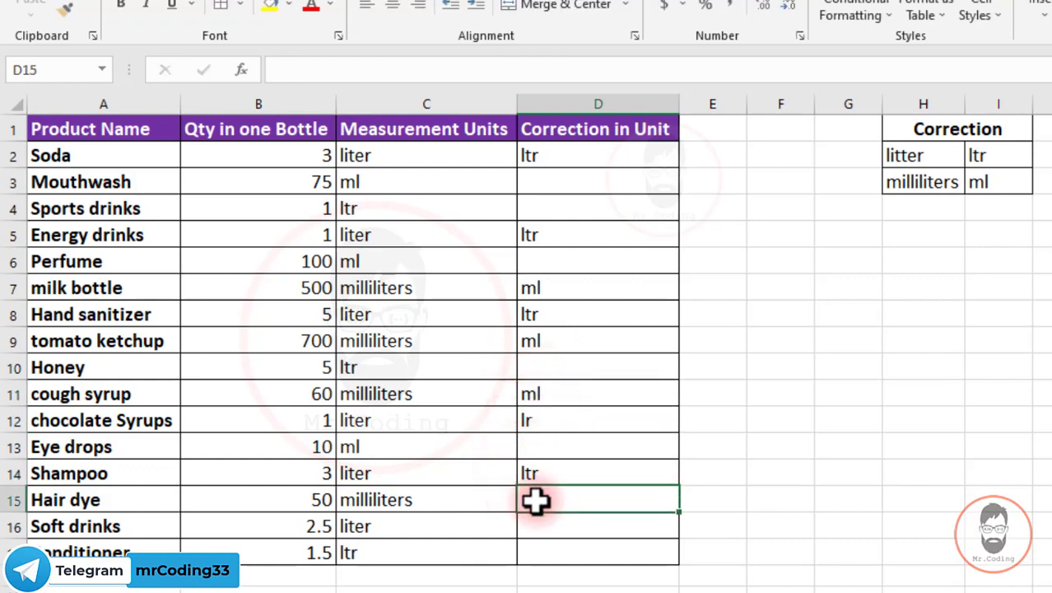
text(ml)
key(Return)
text(ltr)
click(535, 500)
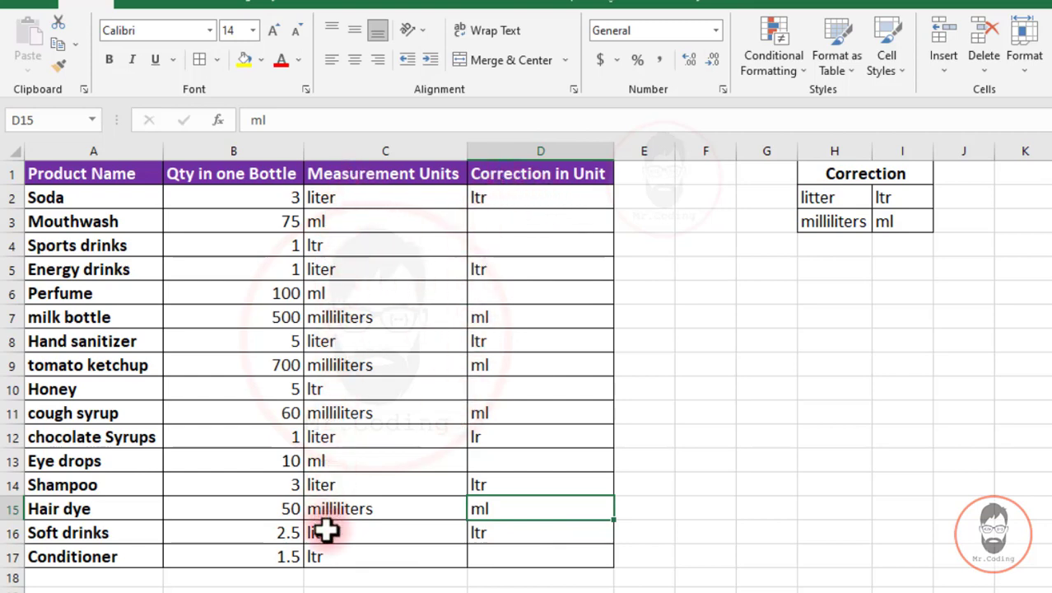
Try a regular paste of the corrections D2:D17 over the Measurement Units column from C2, and undo it.
drag(527, 197, 528, 544)
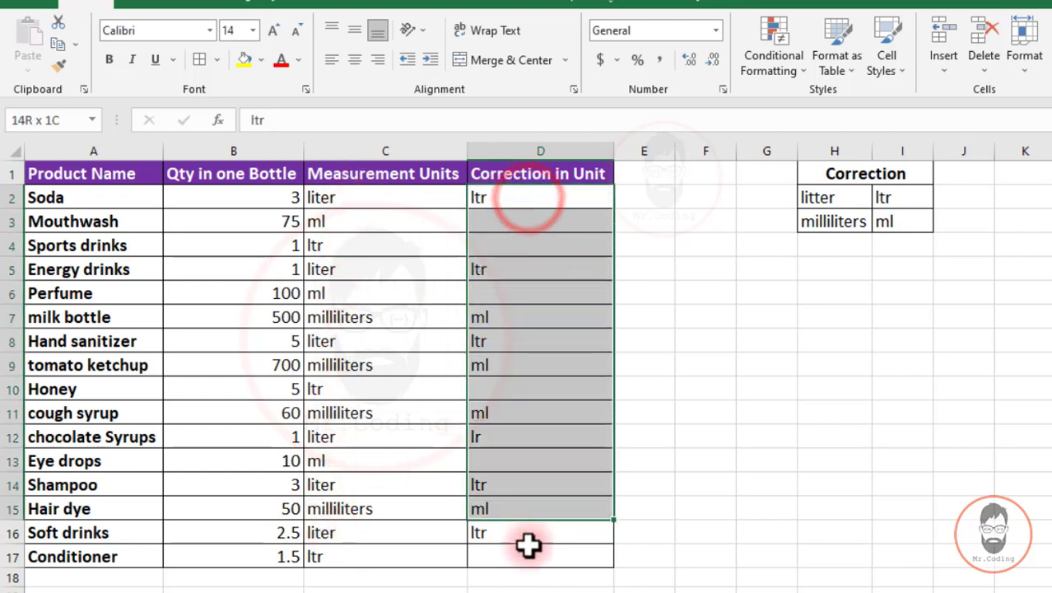
click(375, 197)
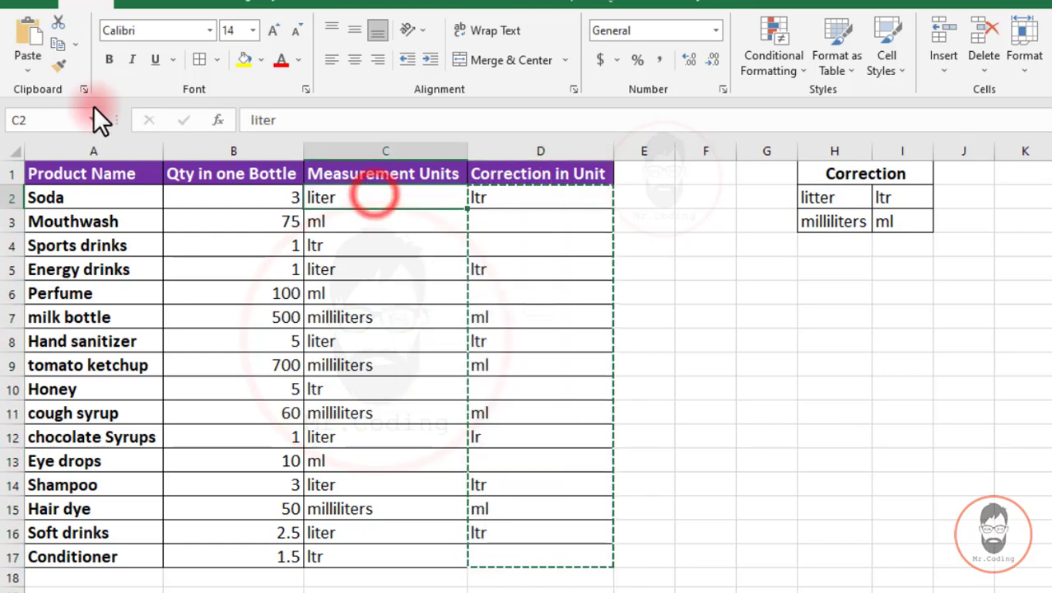
click(20, 30)
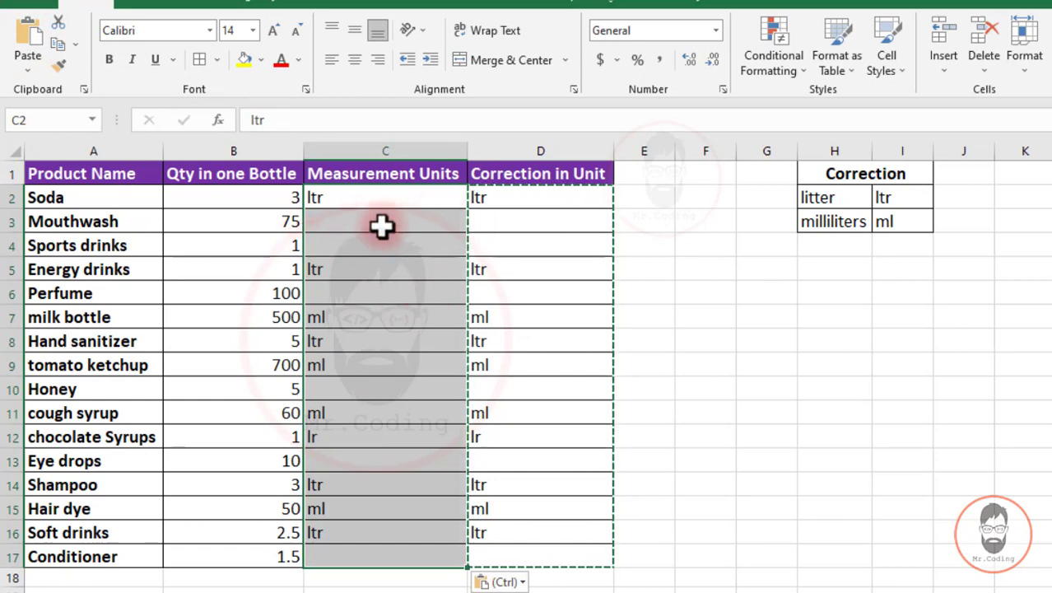
key(ctrl+z)
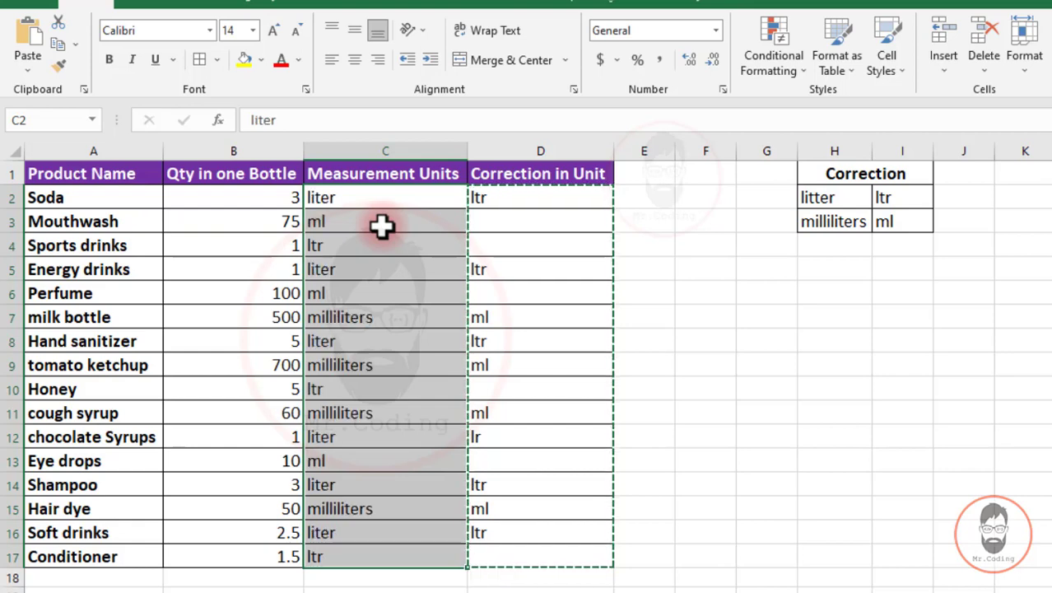
click(382, 227)
Paste the corrections D2:D17 over the Measurement Units from C2 using Paste Special with Skip blanks enabled.
drag(505, 198, 512, 543)
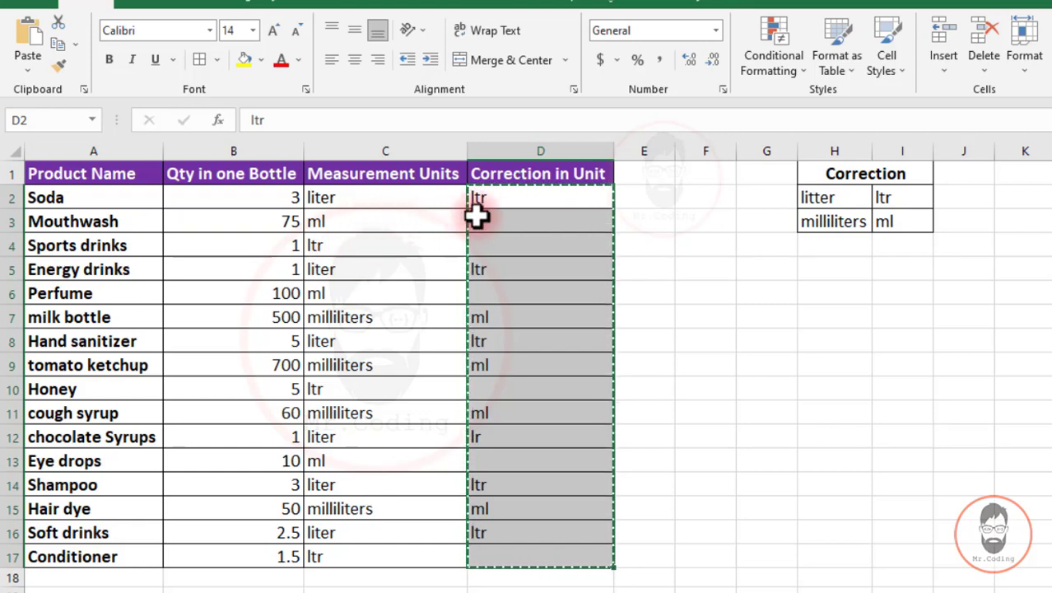
drag(517, 197, 527, 555)
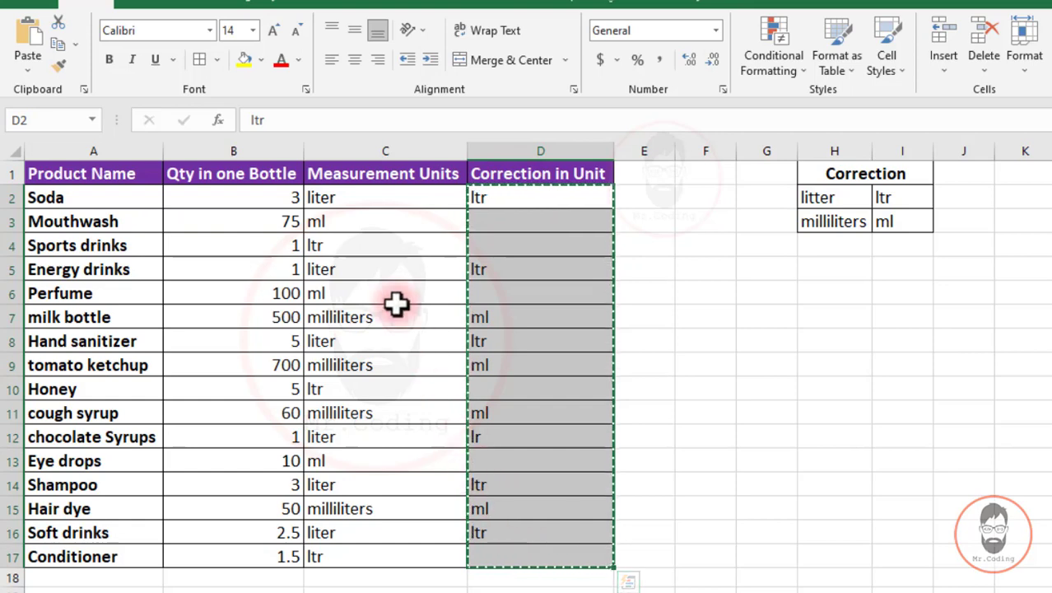
click(353, 198)
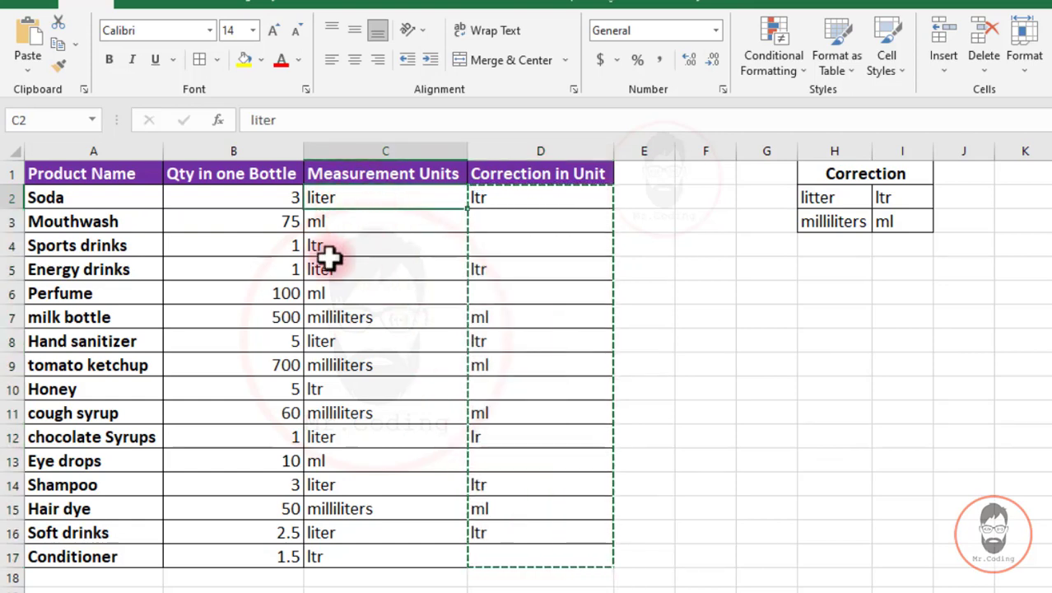
key(ctrl+alt+v)
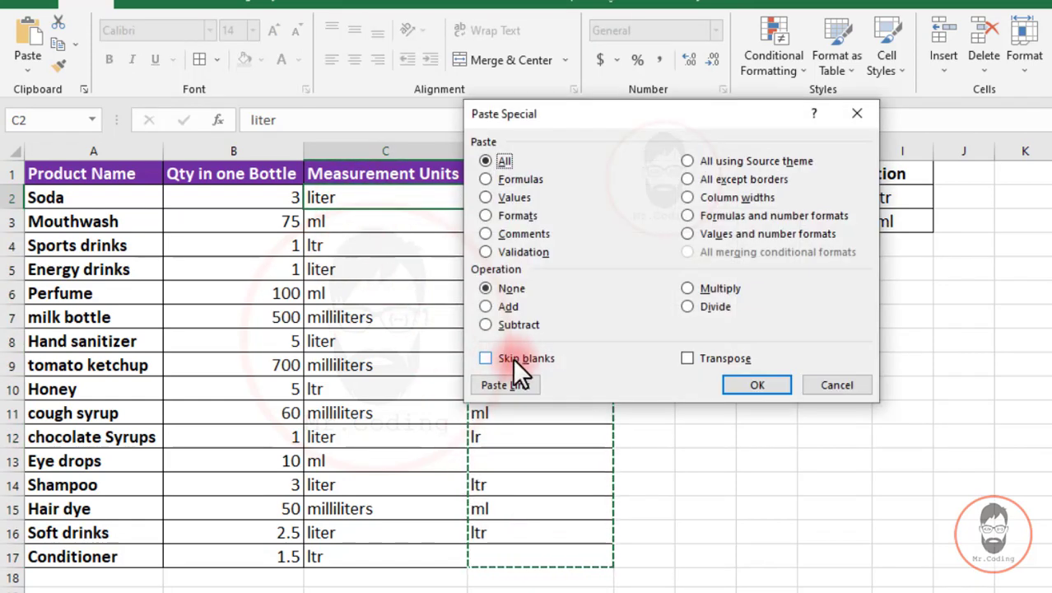
drag(573, 119, 677, 125)
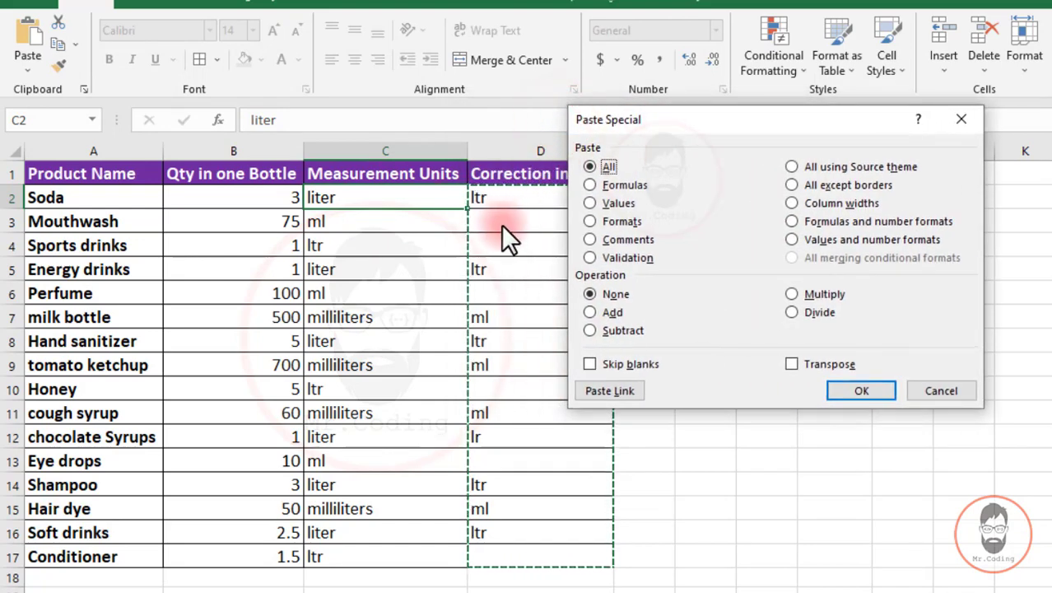
click(591, 364)
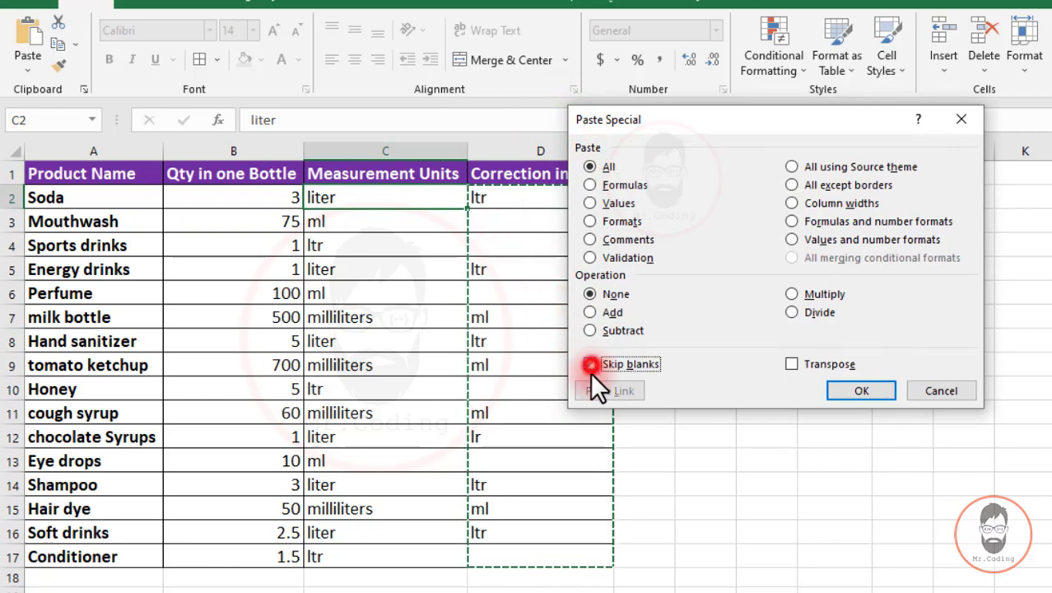
click(852, 390)
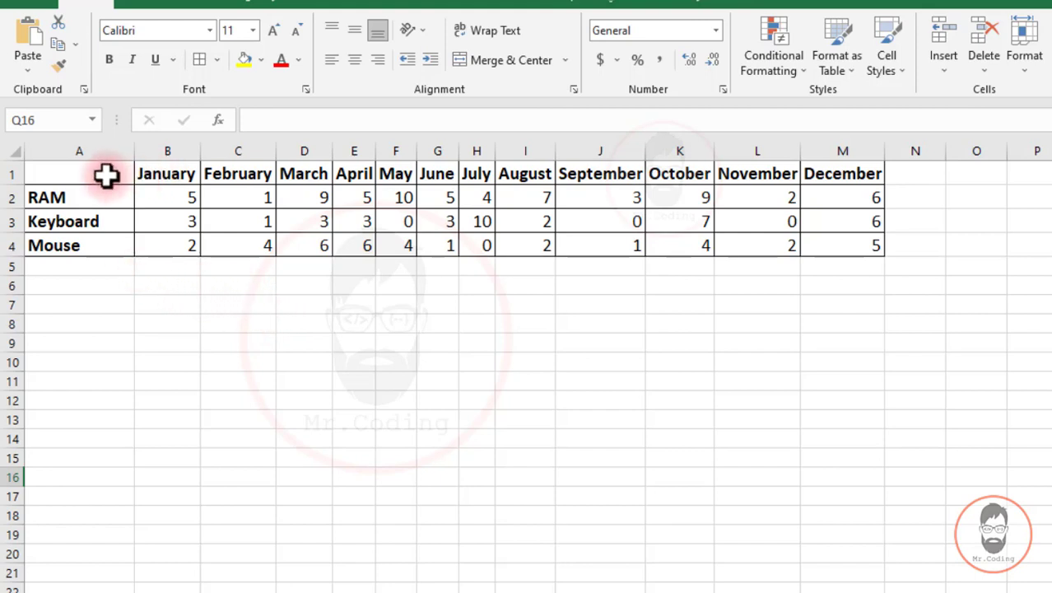
Examine the layout of the monthly table, with months across row 1 and the RAM, Keyboard and Mouse rows below.
click(150, 173)
drag(151, 173, 836, 173)
click(64, 198)
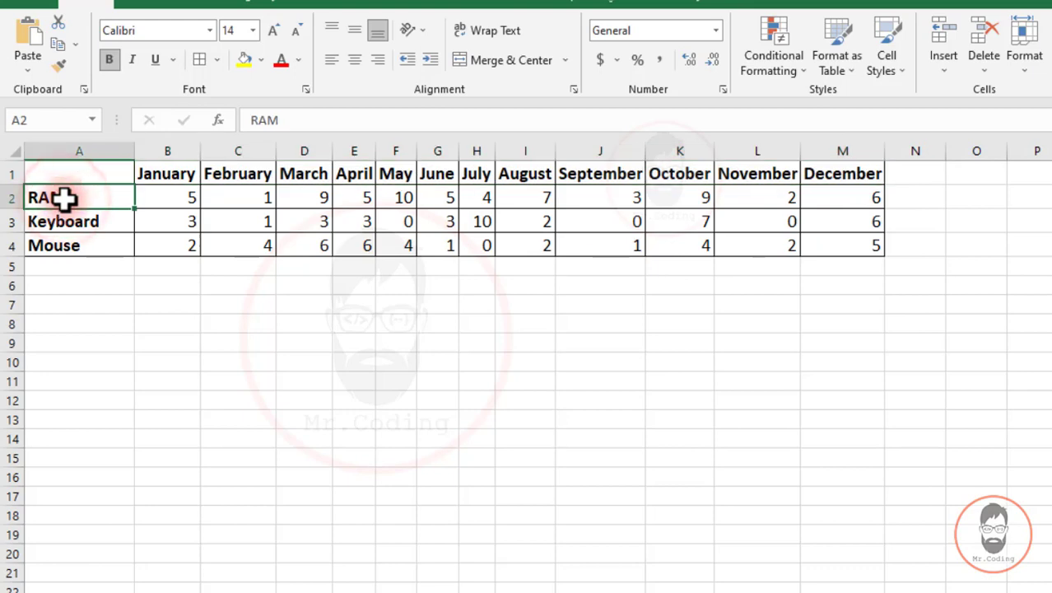
drag(72, 199, 695, 202)
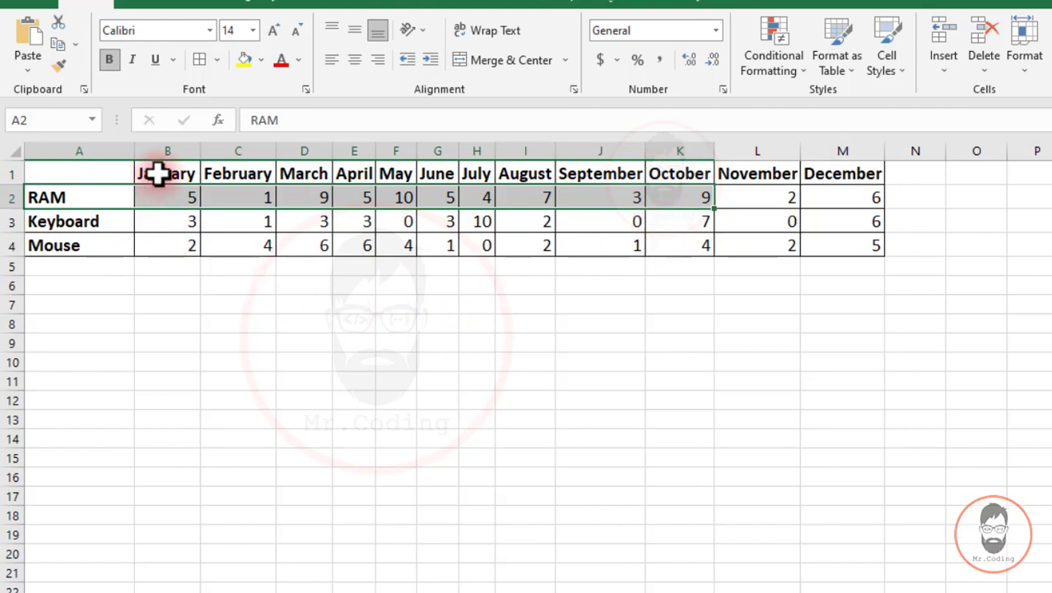
drag(158, 173, 358, 171)
drag(89, 315, 85, 449)
click(167, 285)
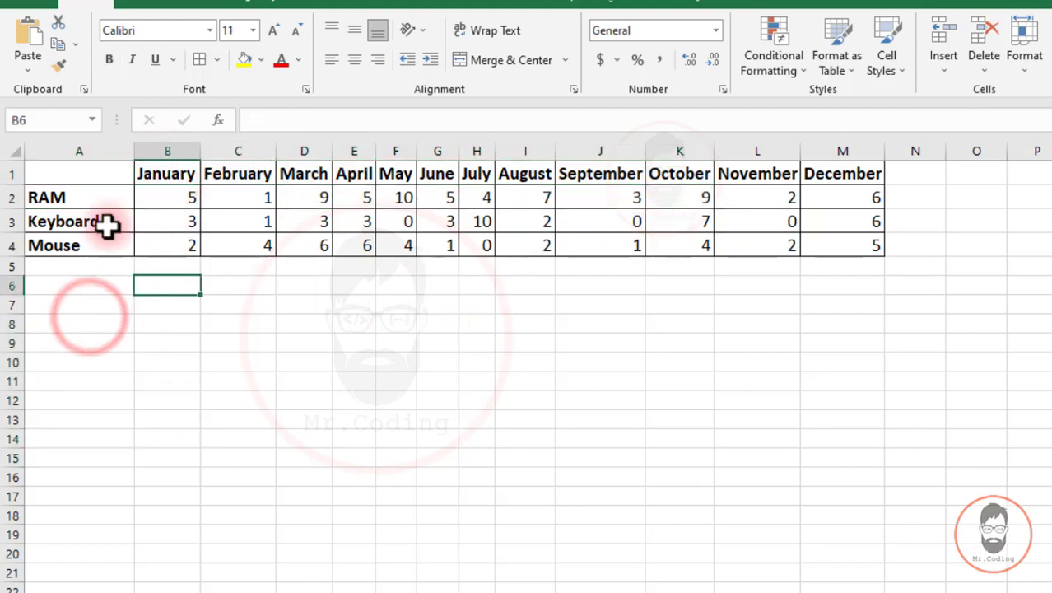
drag(82, 202, 849, 200)
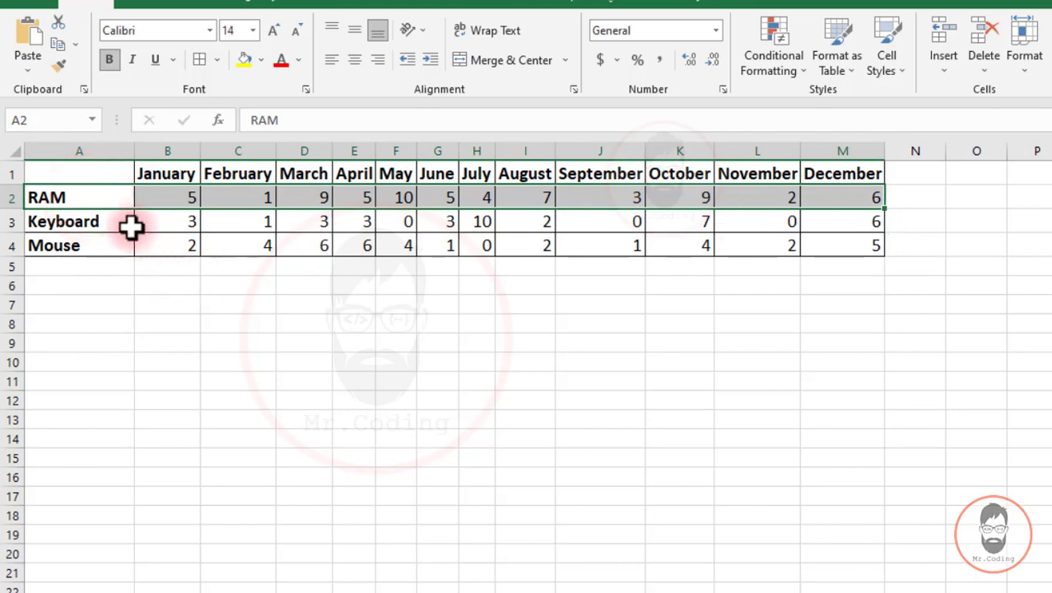
drag(131, 229, 732, 221)
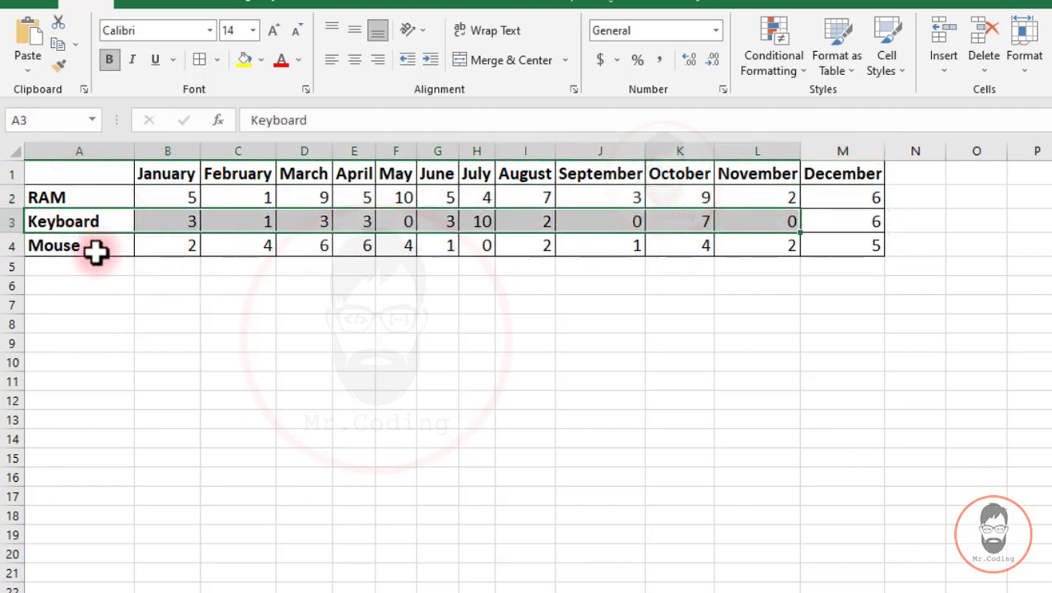
drag(96, 254, 770, 249)
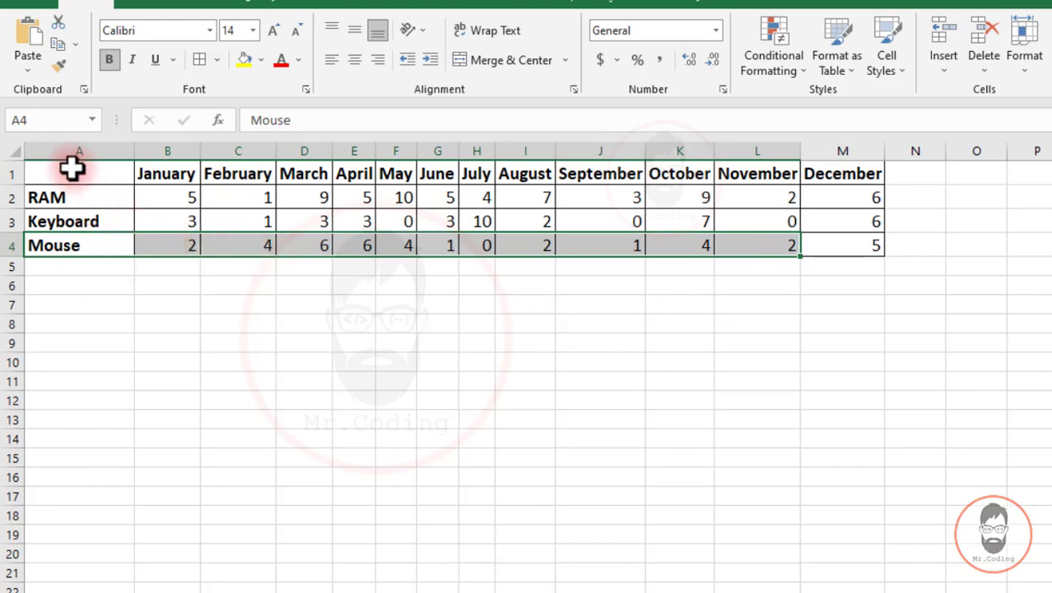
Copy the monthly table A1:M4 and paste it at A8 using Paste Special with Transpose enabled.
drag(72, 168, 873, 247)
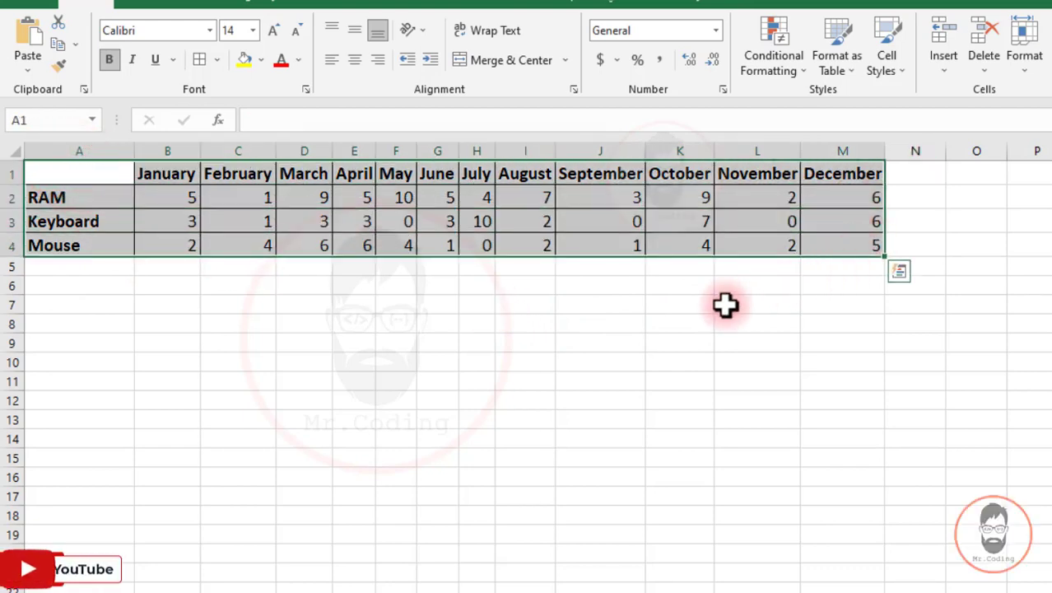
key(ctrl+c)
click(84, 322)
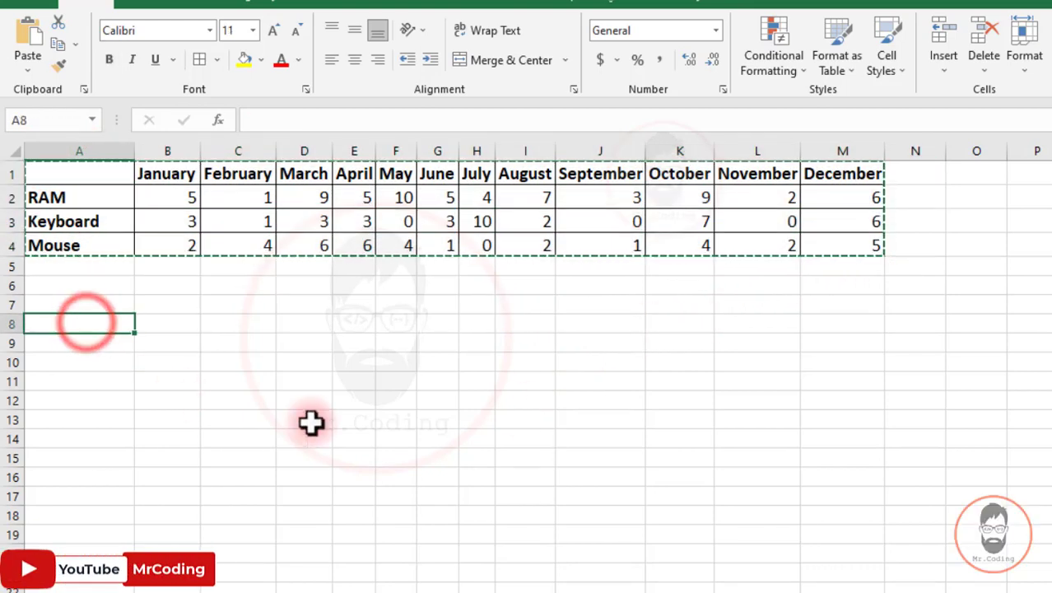
key(ctrl+alt+v)
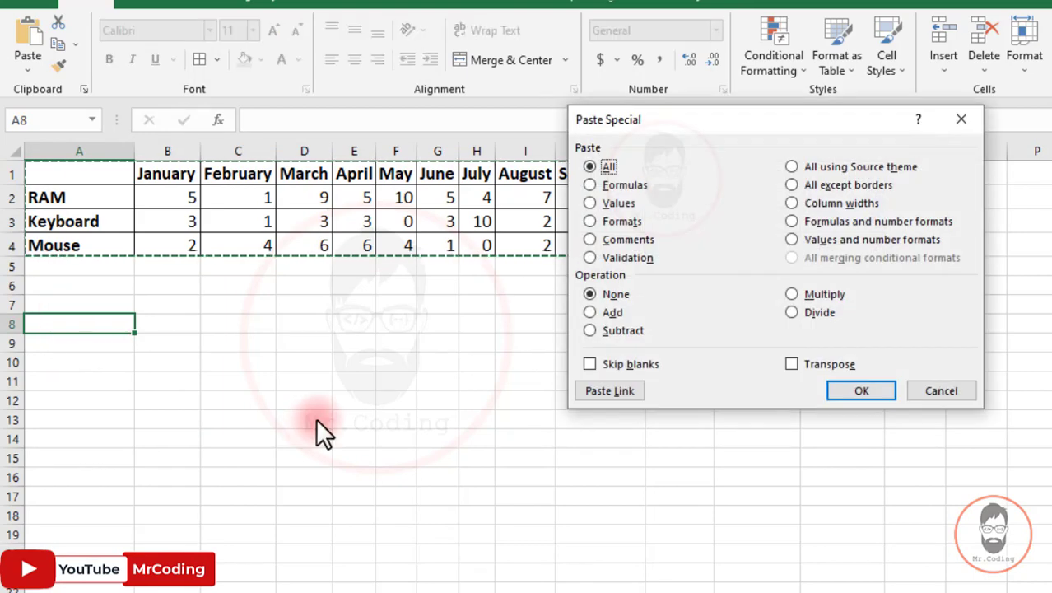
click(834, 363)
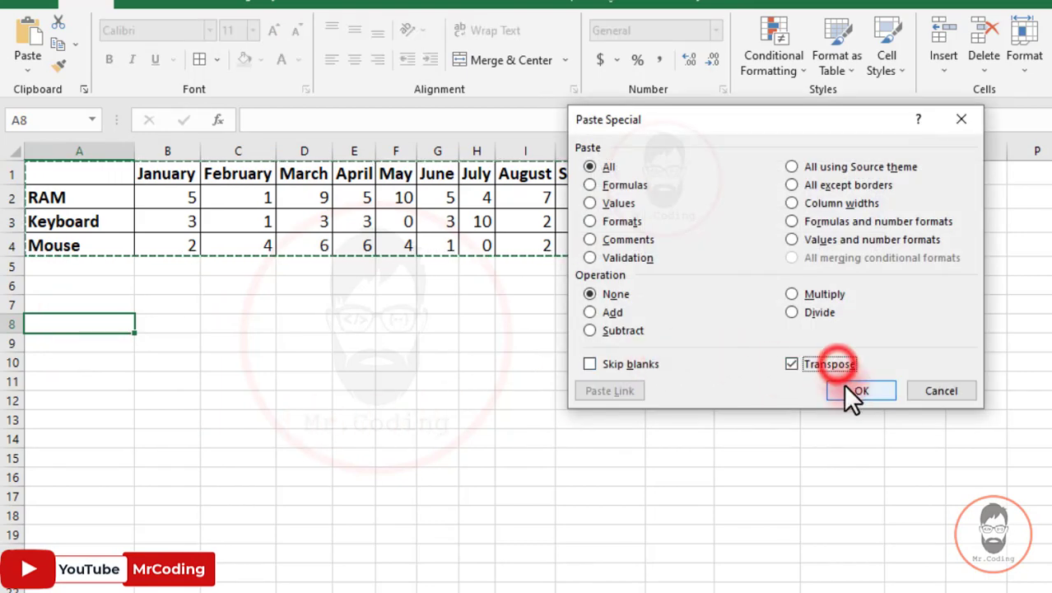
click(846, 388)
click(265, 425)
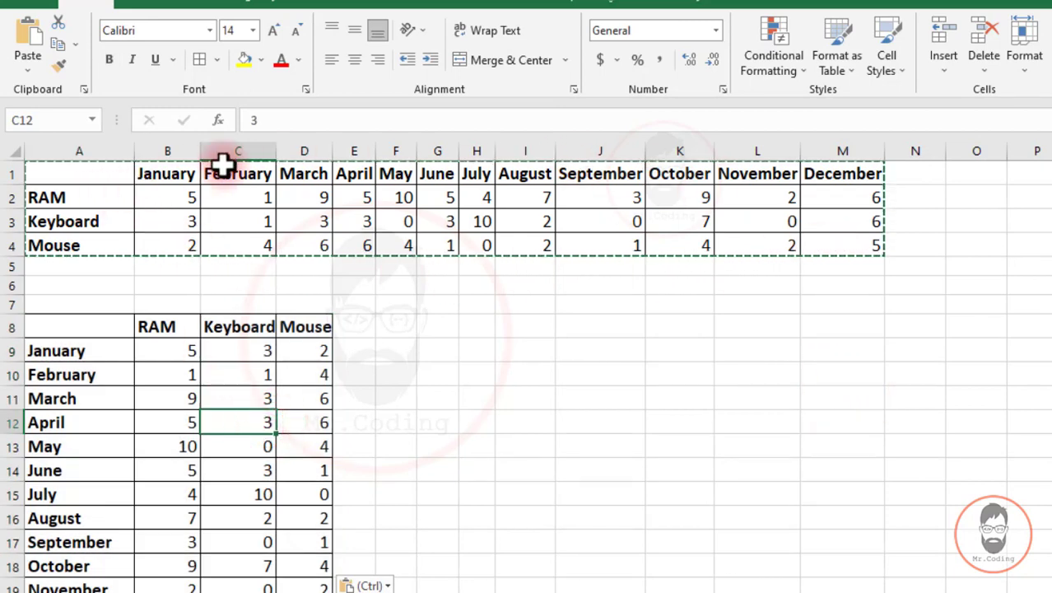
Copy the transposed table A8:D20 and paste it at I8 as links using Paste Special's Paste Link.
scroll(237, 240, down, 1)
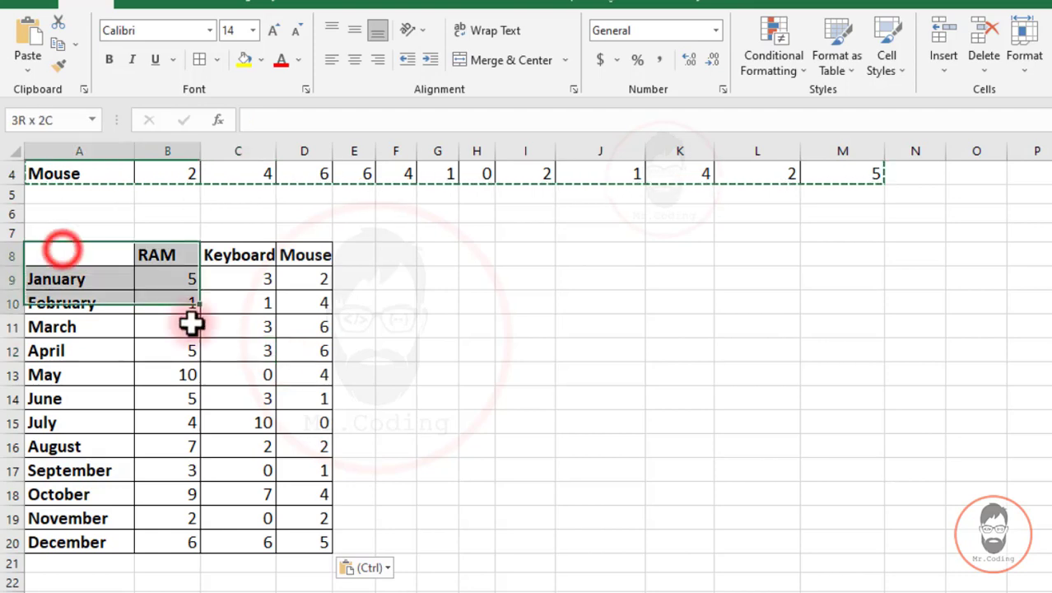
drag(191, 324, 324, 544)
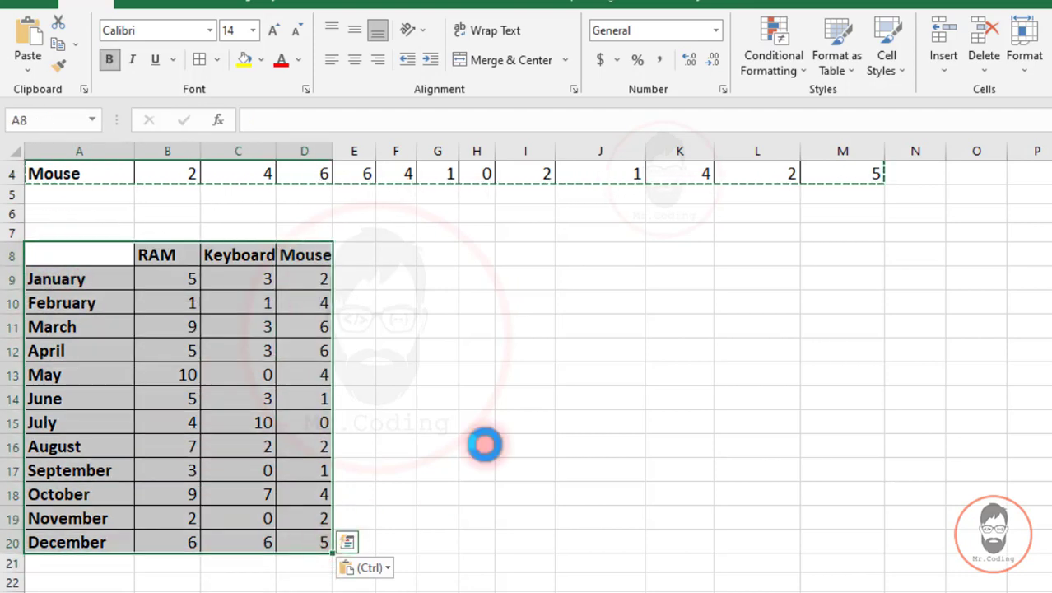
key(ctrl+c)
click(535, 254)
scroll(478, 321, down, 1)
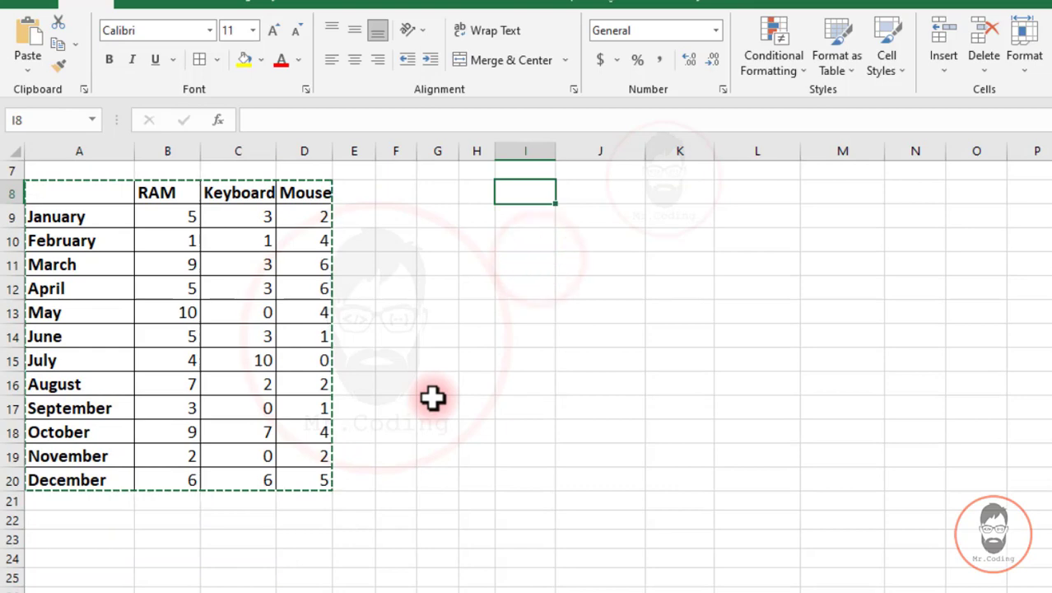
key(ctrl+alt+v)
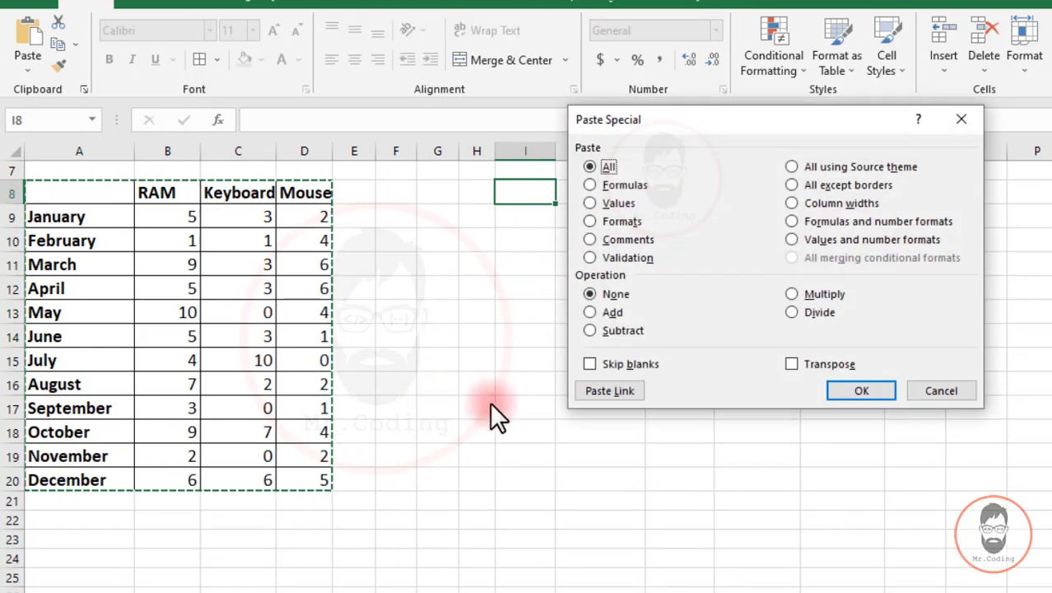
click(609, 392)
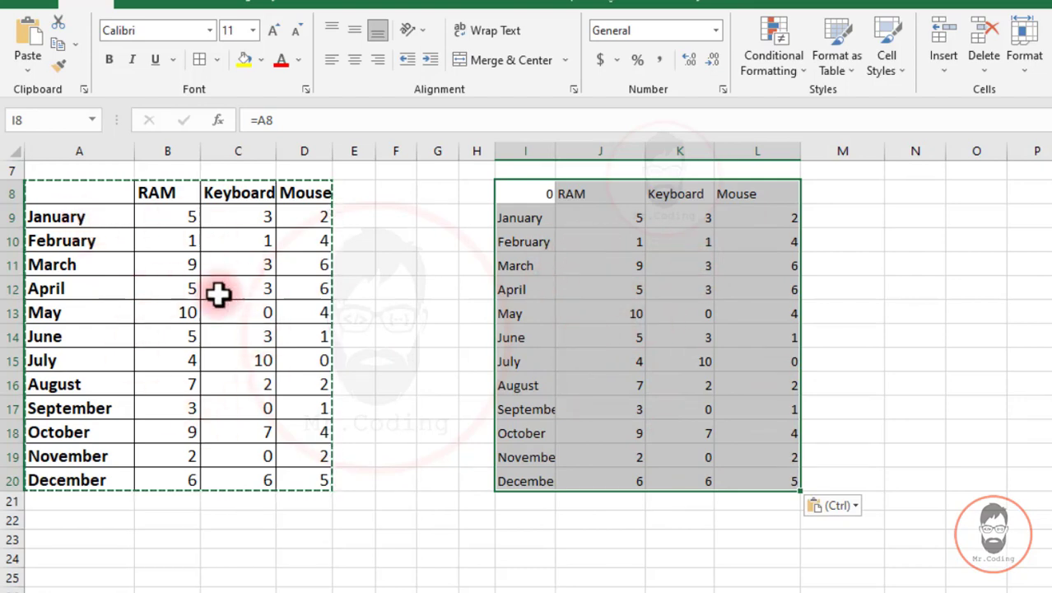
Enter Test in the source table's empty corner cell A8 and check the linked cells I8 and I10.
click(107, 197)
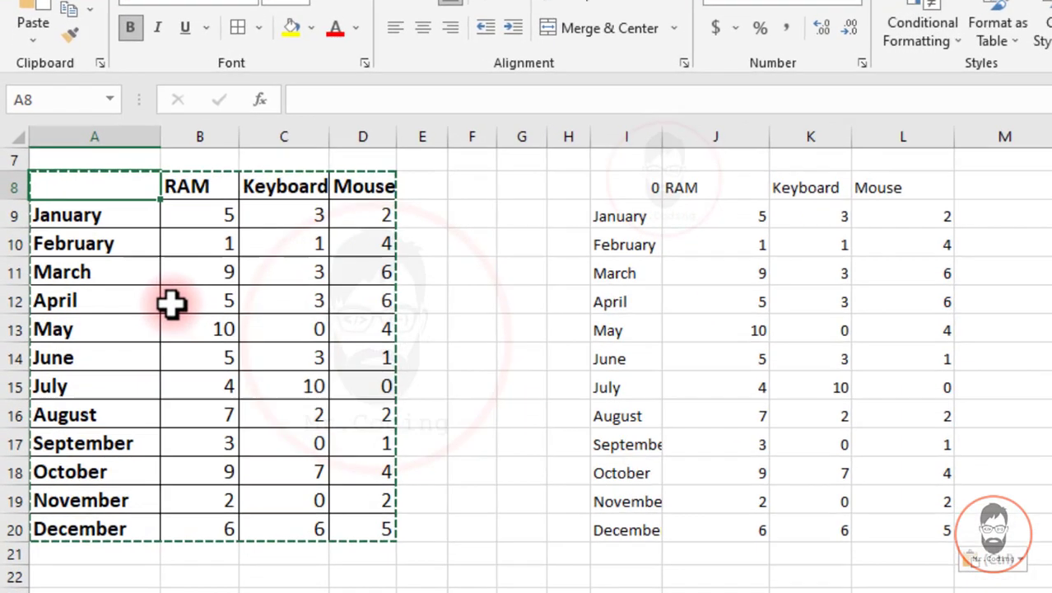
text(Test)
key(Return)
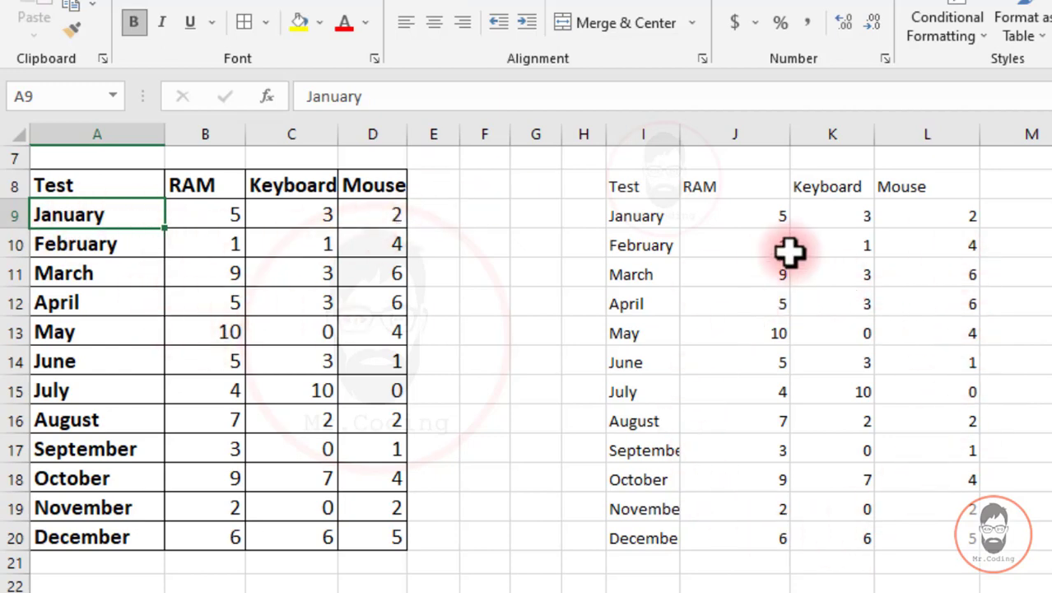
click(634, 182)
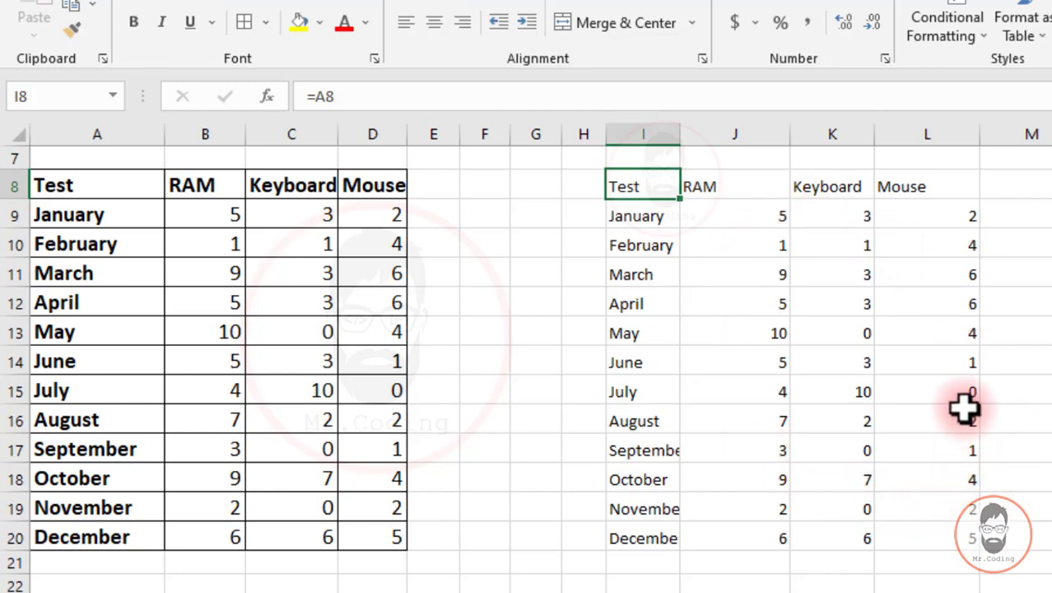
click(642, 245)
click(619, 184)
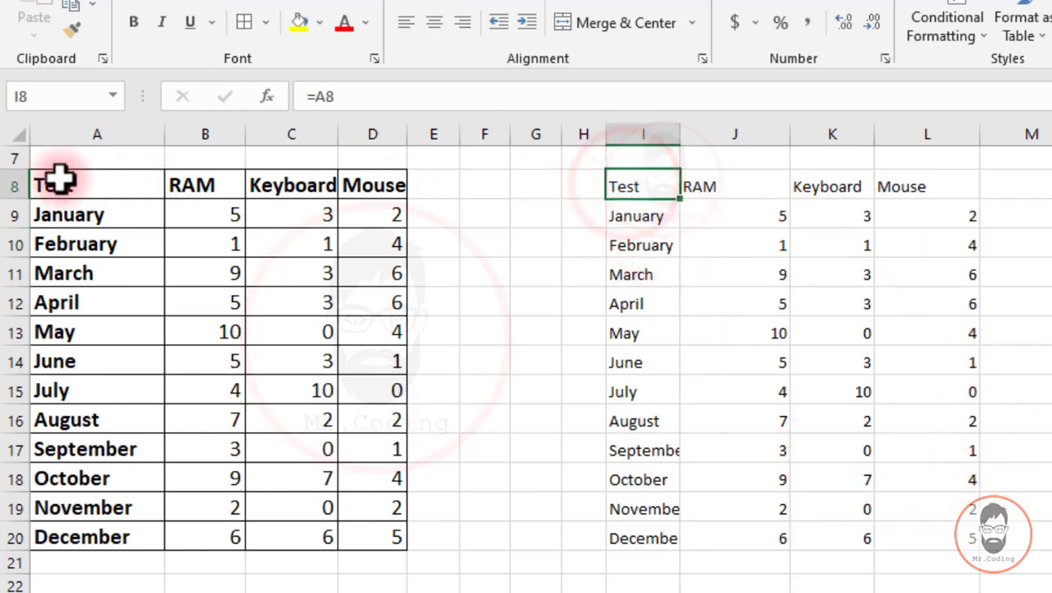
Copy the source table A8:D20 again and paste a second linked copy at N8 using Paste Link.
drag(56, 180, 395, 534)
key(ctrl+c)
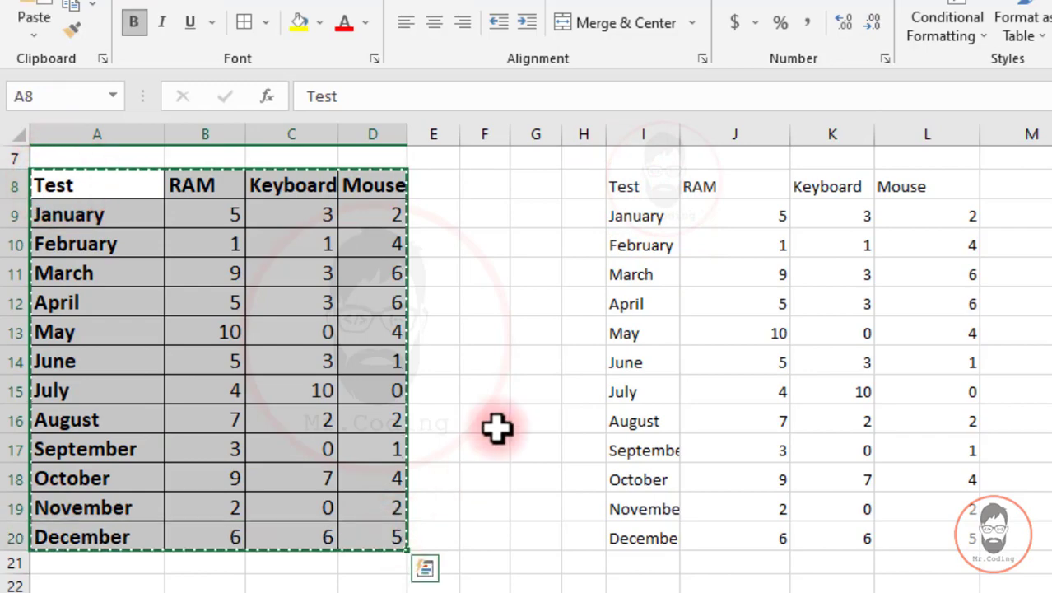
click(1051, 187)
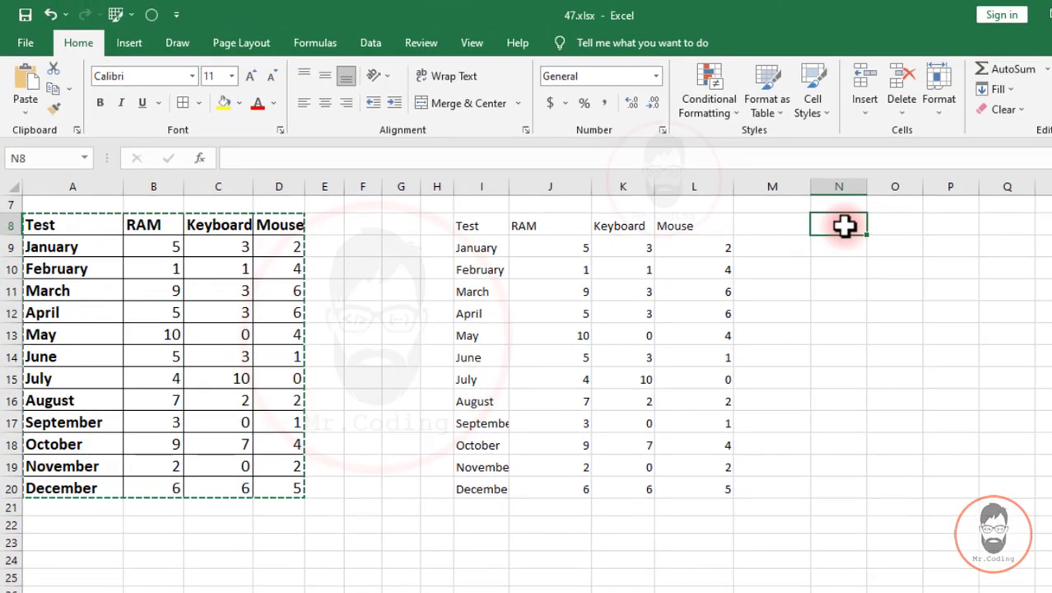
key(ctrl+alt+v)
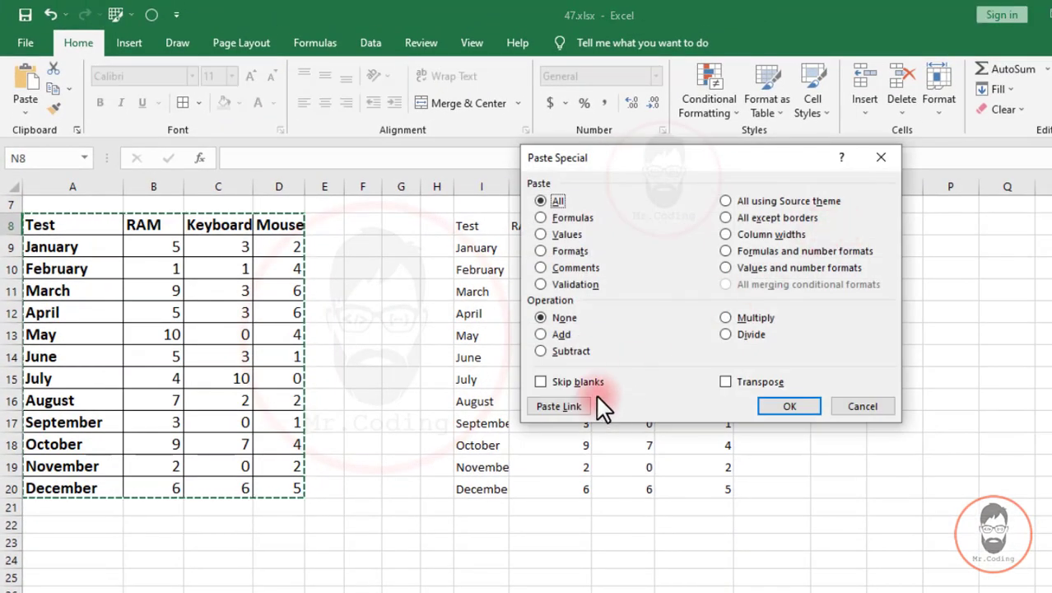
click(577, 402)
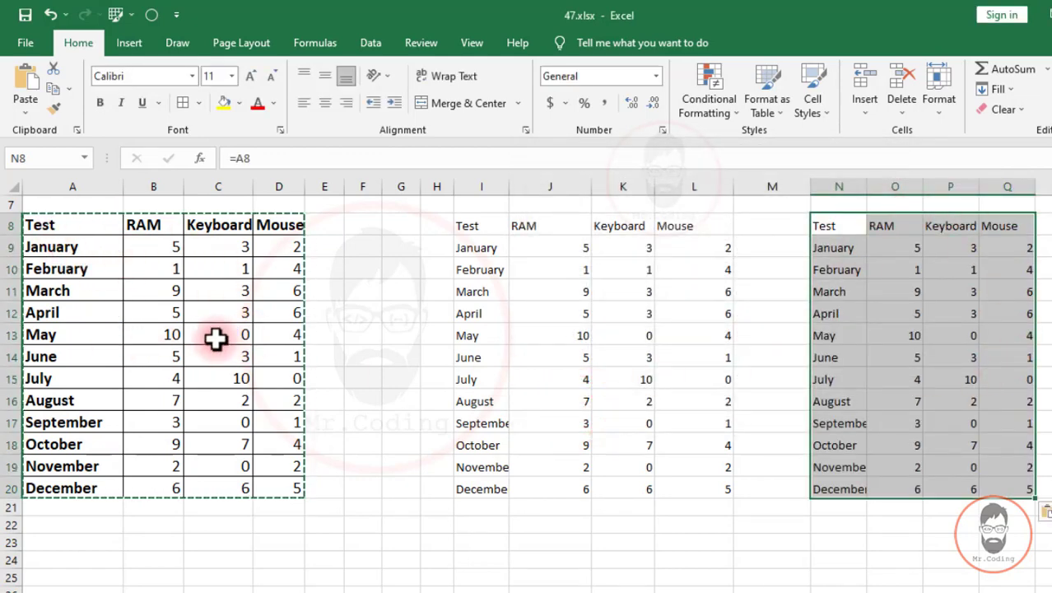
Clear the month names in A9:A11 of the source table and enter asd in A10.
click(87, 251)
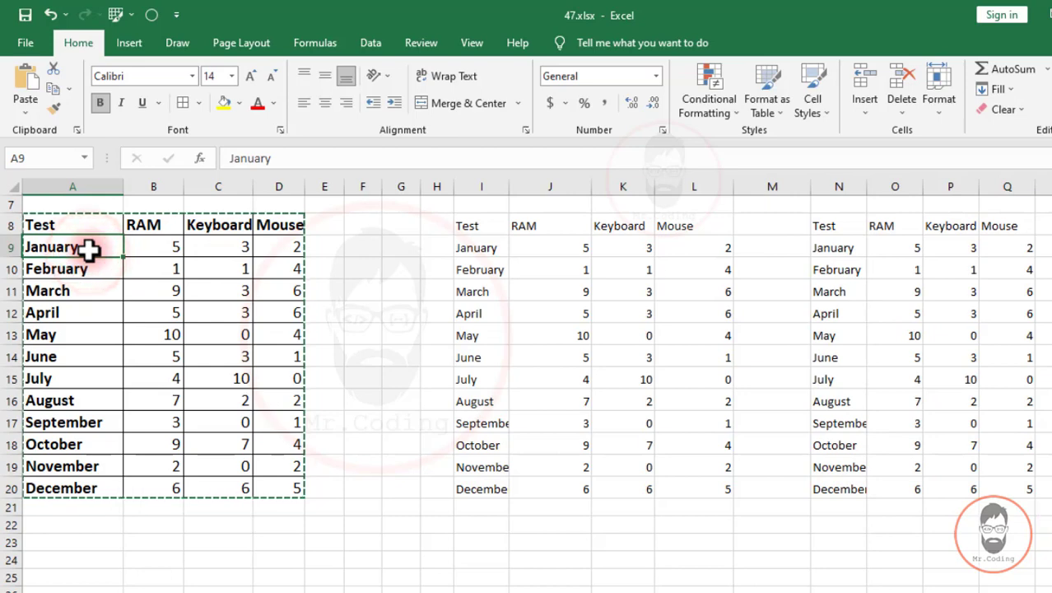
key(Delete)
key(Down)
key(Delete)
key(Down)
key(Delete)
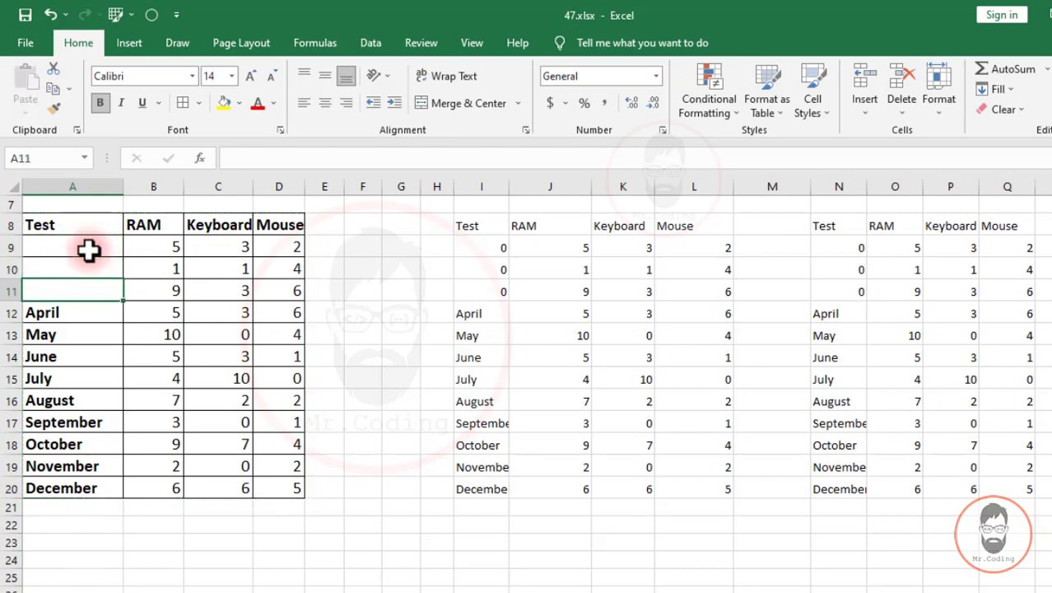
text(asd)
key(Return)
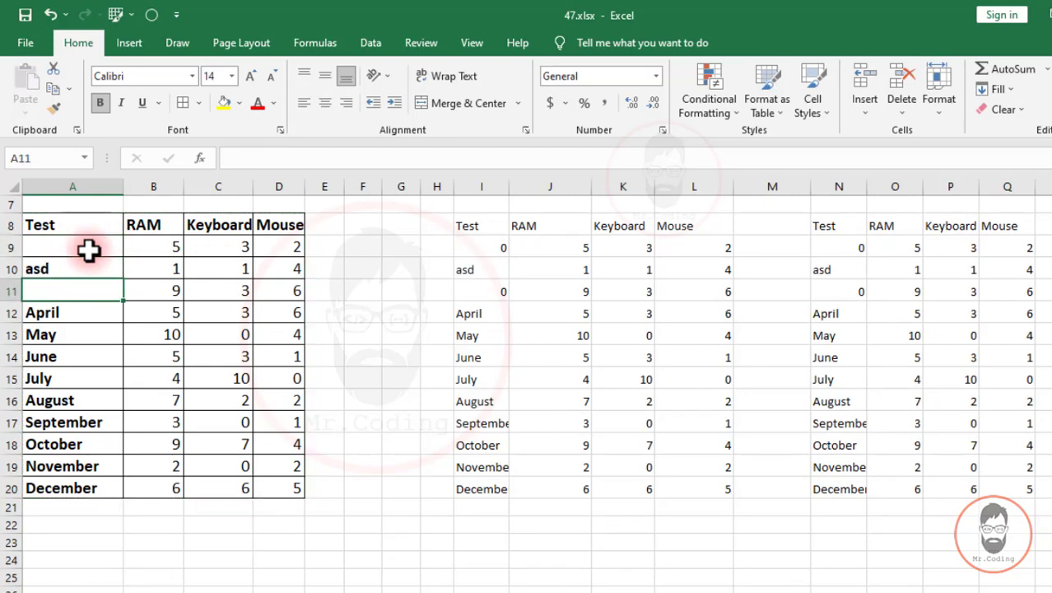